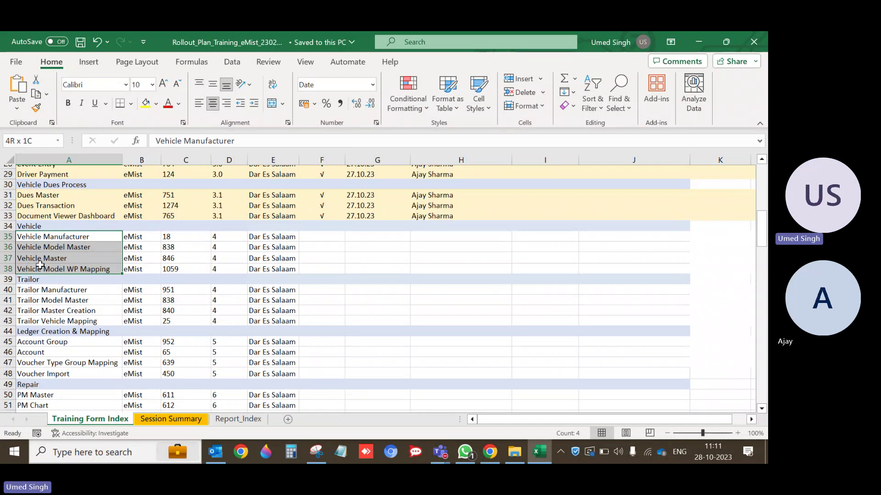
Step: Review the forms listed under the Vehicle and Trailor sections of the Training Form Index sheet
left_click_drag(40, 265, 243, 268)
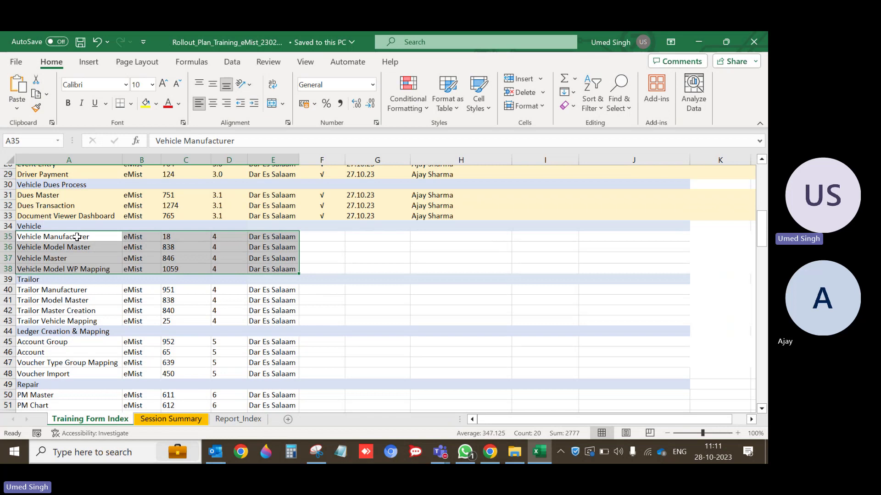
left_click(91, 238)
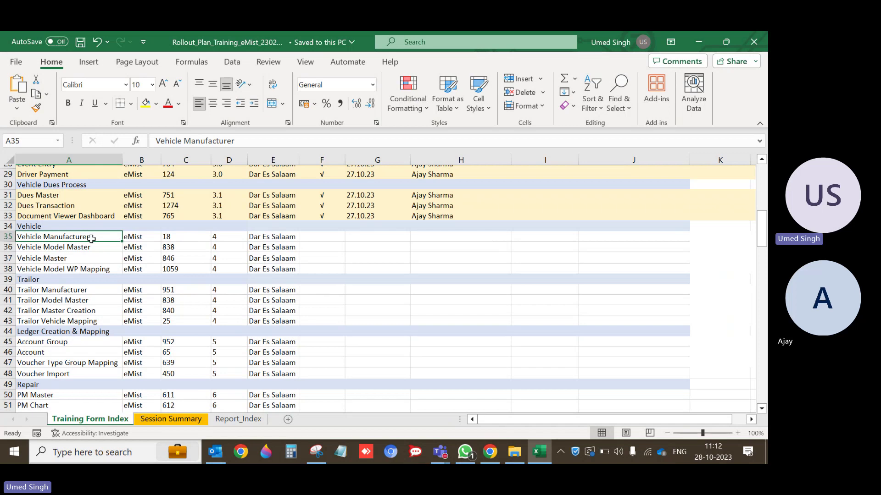
left_click(92, 247)
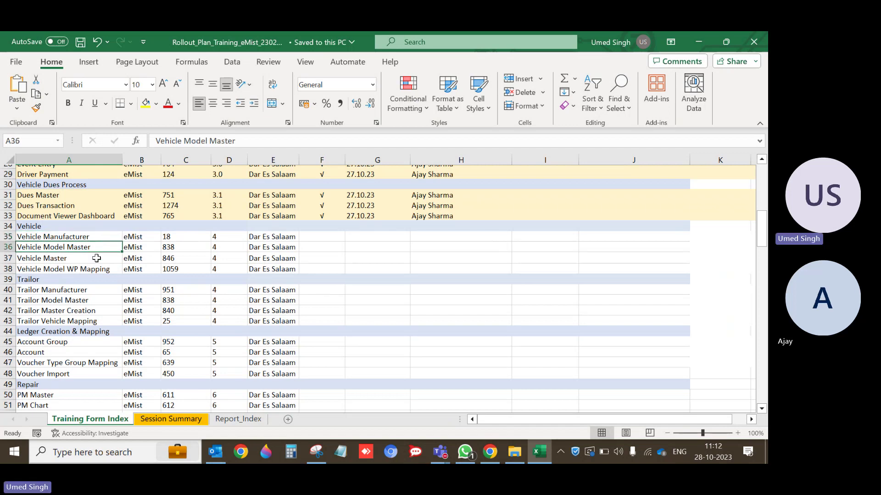
left_click(90, 259)
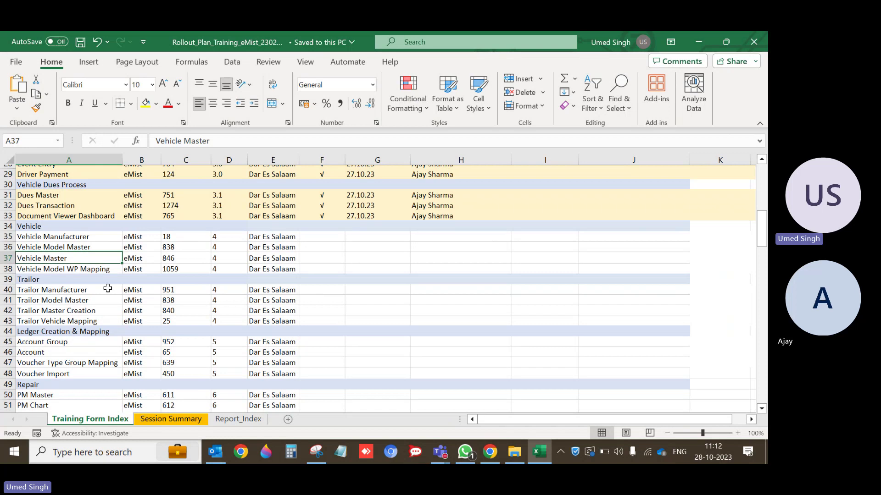
left_click_drag(109, 291, 109, 321)
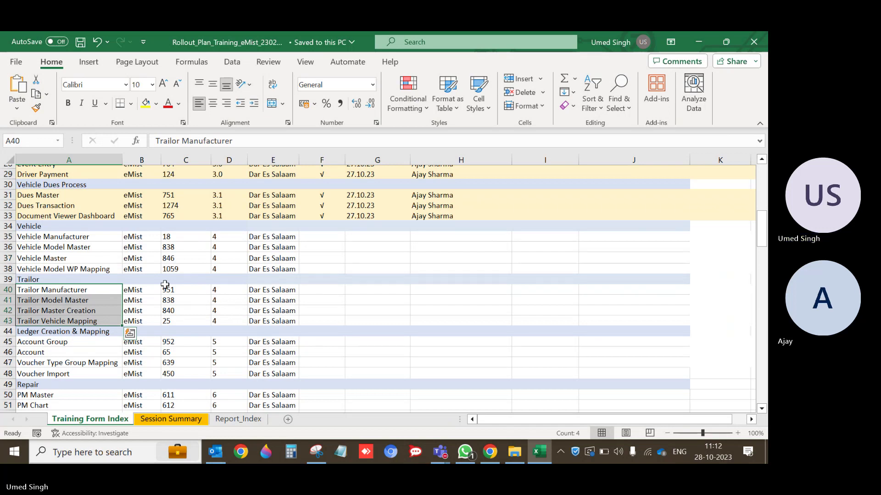
Step: Highlight the entire Vehicle Manufacturer row 35 with the same light yellow fill as the completed rows
left_click(51, 238)
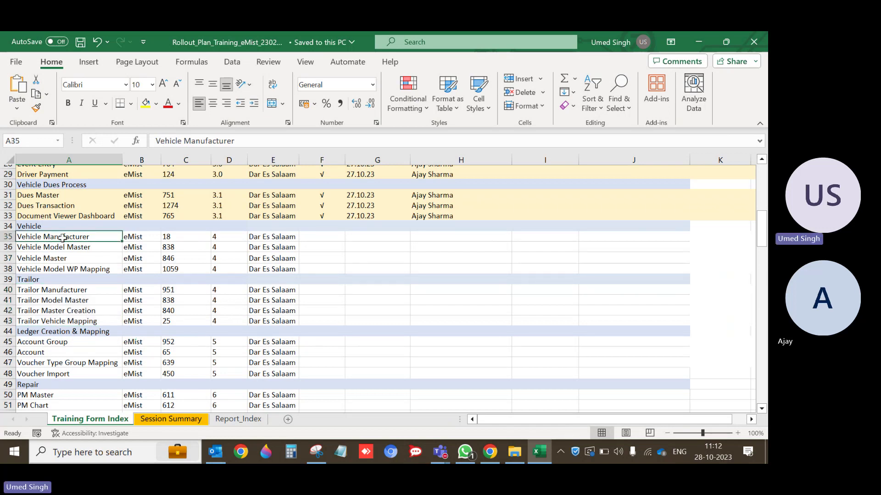
left_click(5, 237)
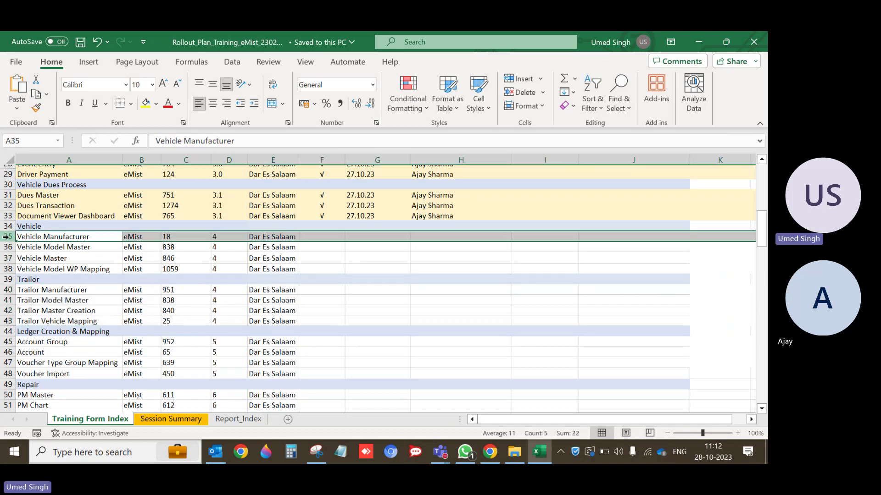
left_click(159, 108)
left_click(156, 250)
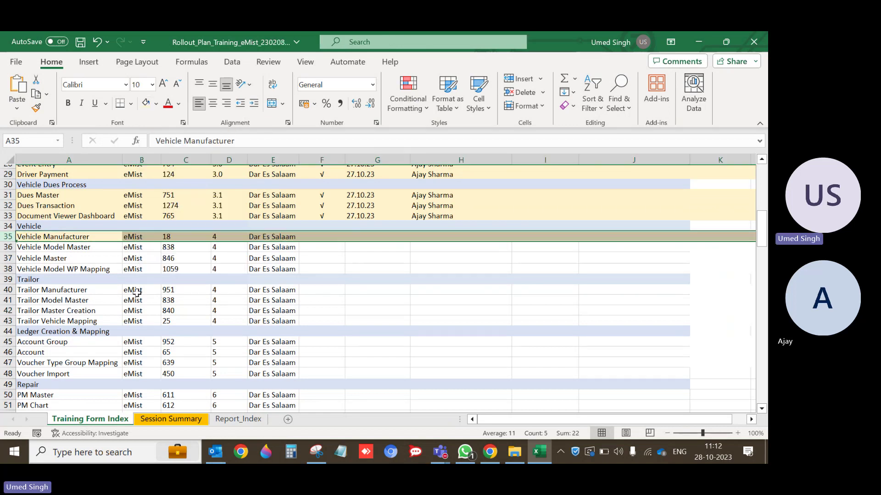
left_click(146, 277)
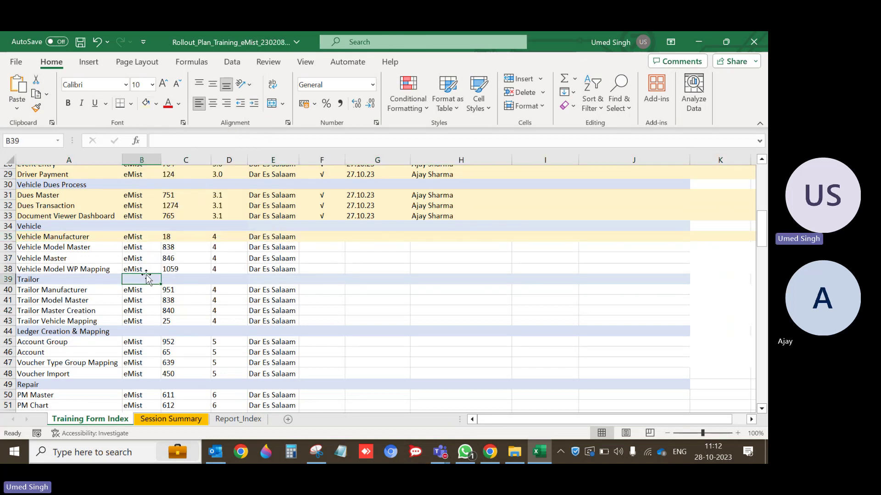
Step: Switch to e-Fleet in Chrome and open Vehicle Master New [846], Vehicle Model Master [838] and Vehicle Manufacturer [18] in separate new tabs
left_click(490, 453)
mouse_move(280, 118)
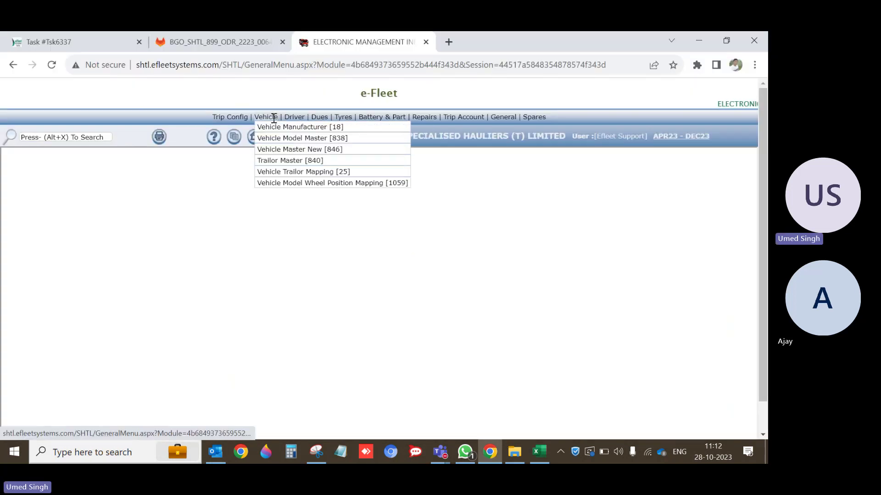
right_click(297, 151)
left_click(315, 159)
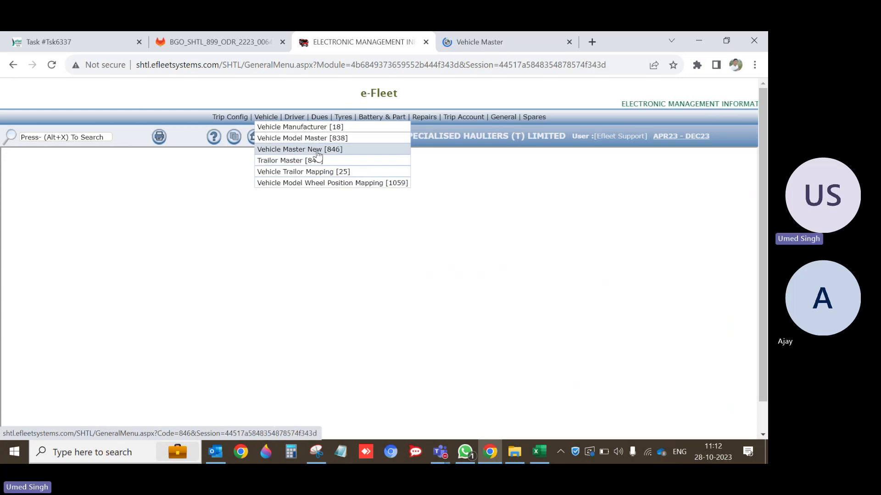
right_click(329, 139)
left_click(356, 146)
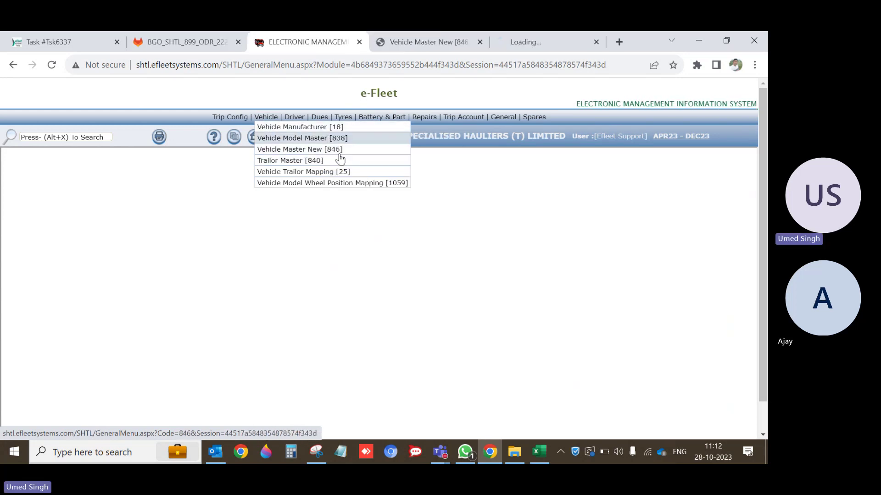
mouse_move(266, 116)
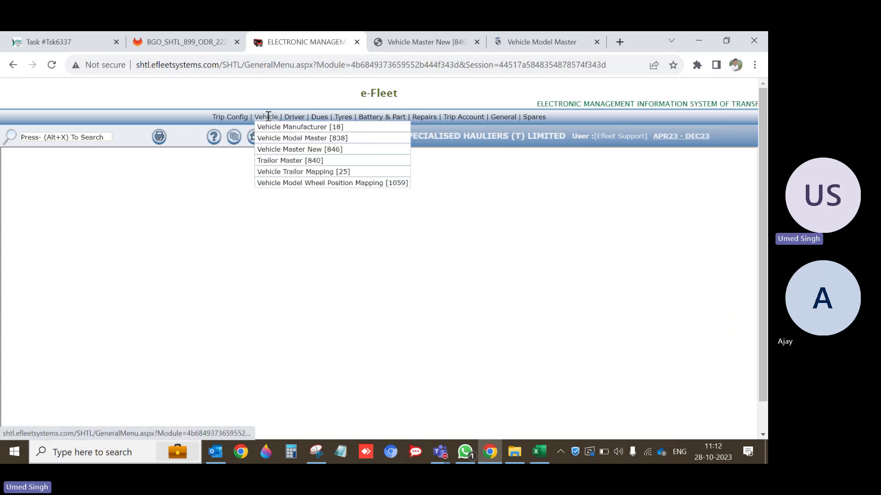
right_click(293, 128)
left_click(343, 136)
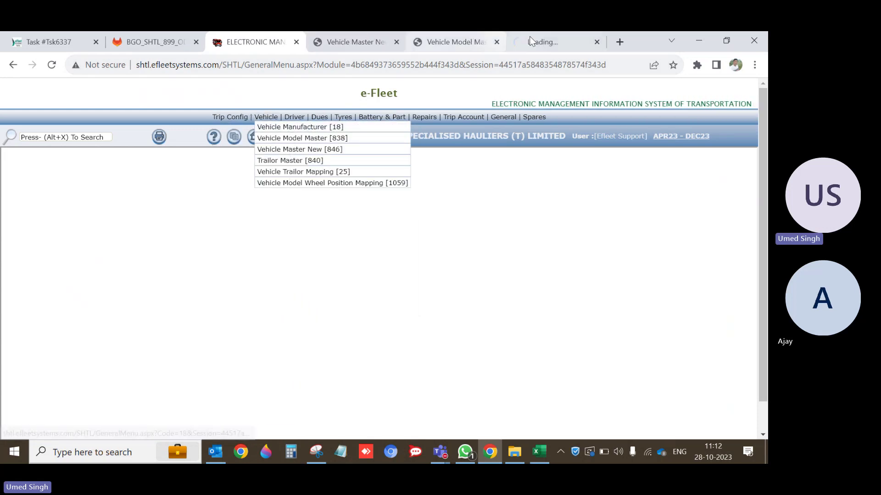
Step: Show the list of all existing manufacturers on the Vehicle Manufacturer [18] form
left_click(555, 41)
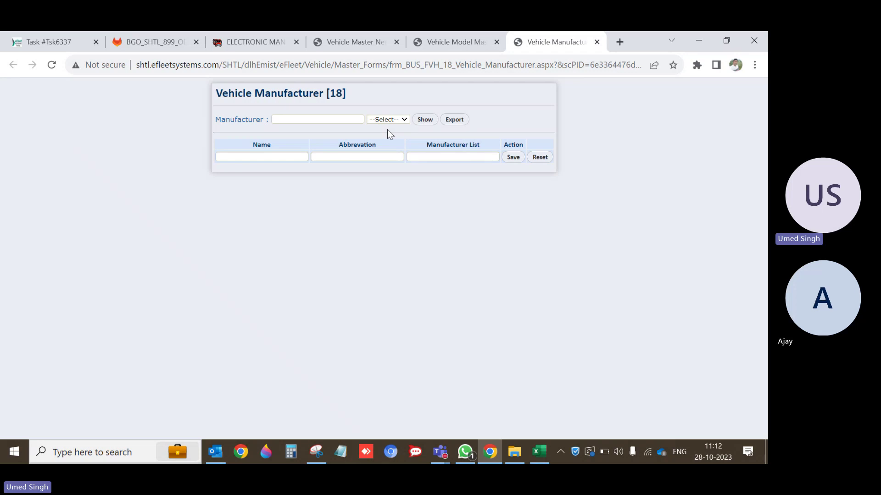
left_click(268, 41)
mouse_move(270, 119)
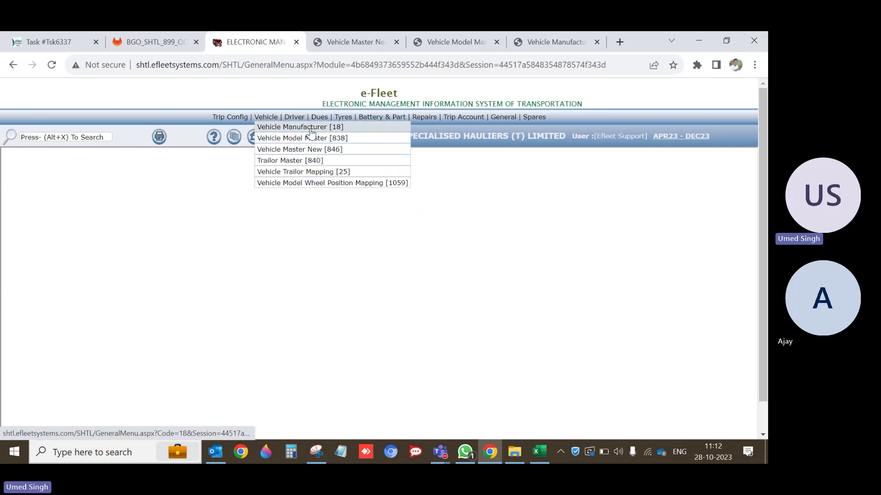
left_click(546, 42)
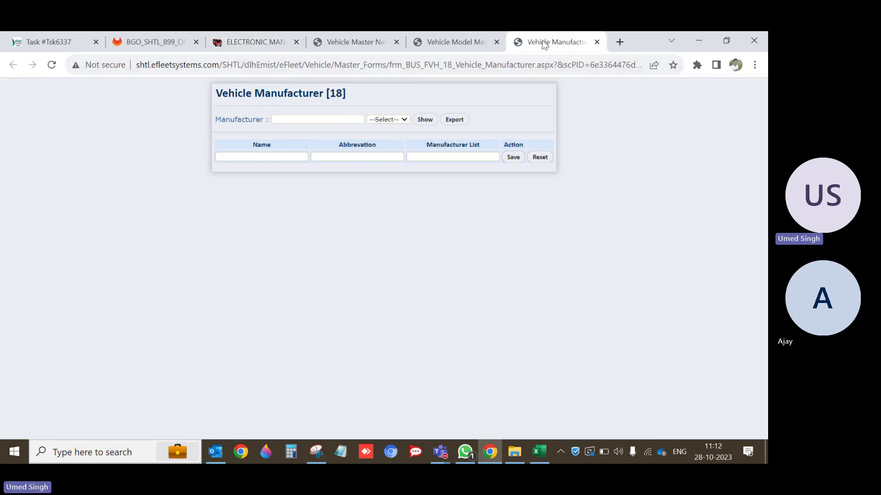
left_click(353, 120)
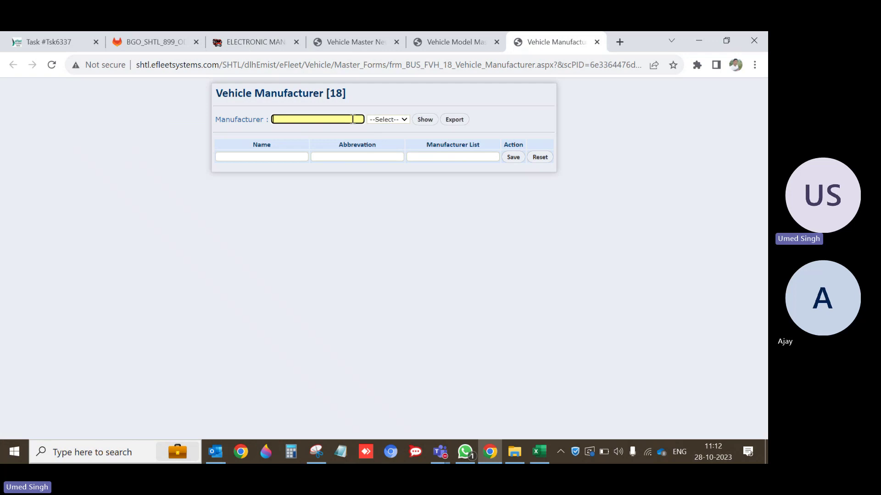
left_click(425, 119)
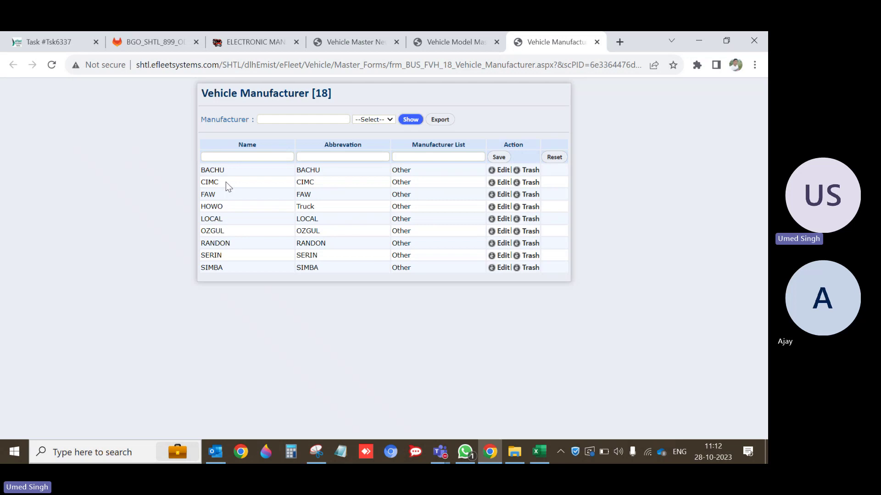
Step: Examine the Name and Abbrevation entry fields and the Trash filter option of the Vehicle Manufacturer form, and close the form
left_click(236, 156)
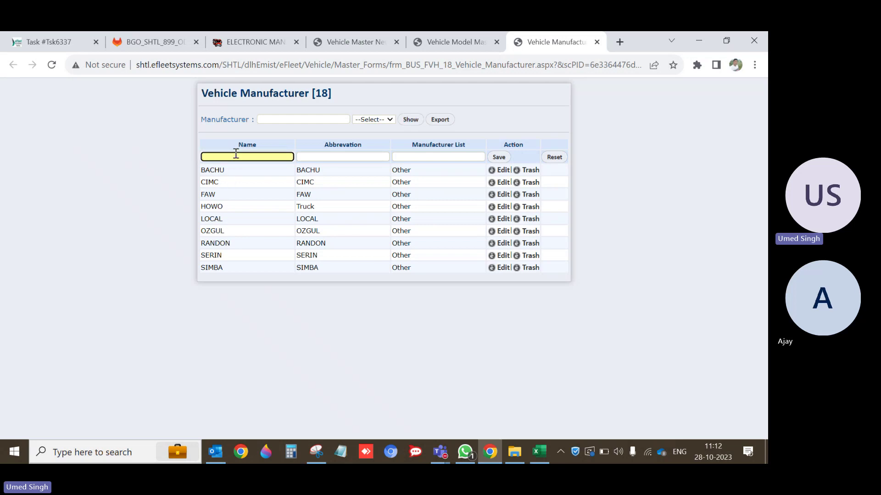
left_click(358, 156)
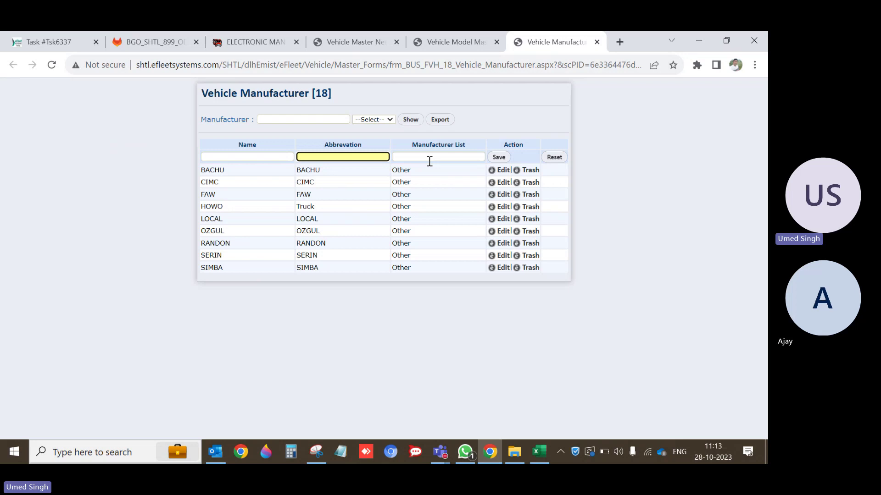
left_click(280, 158)
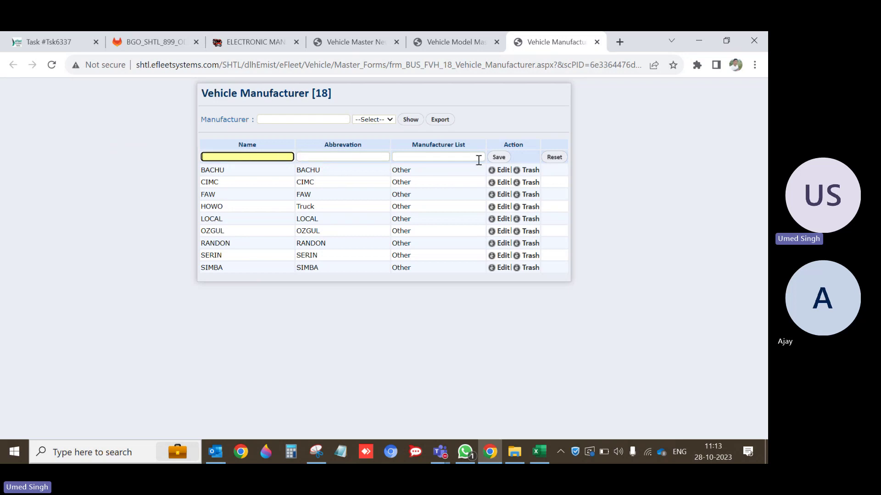
left_click(417, 224)
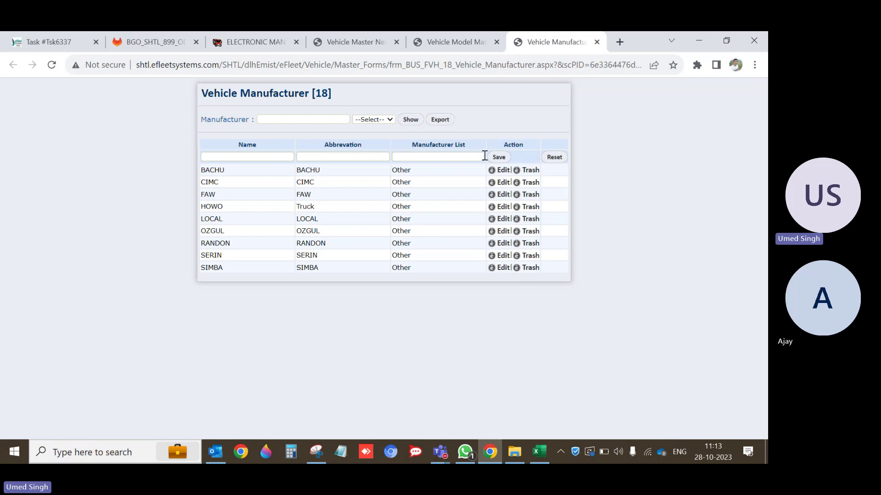
left_click(372, 119)
left_click_drag(202, 90, 436, 89)
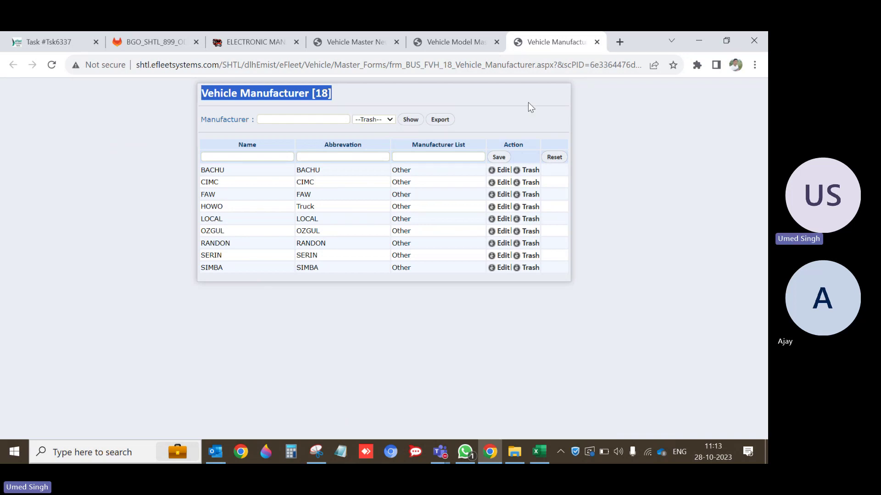
left_click(597, 43)
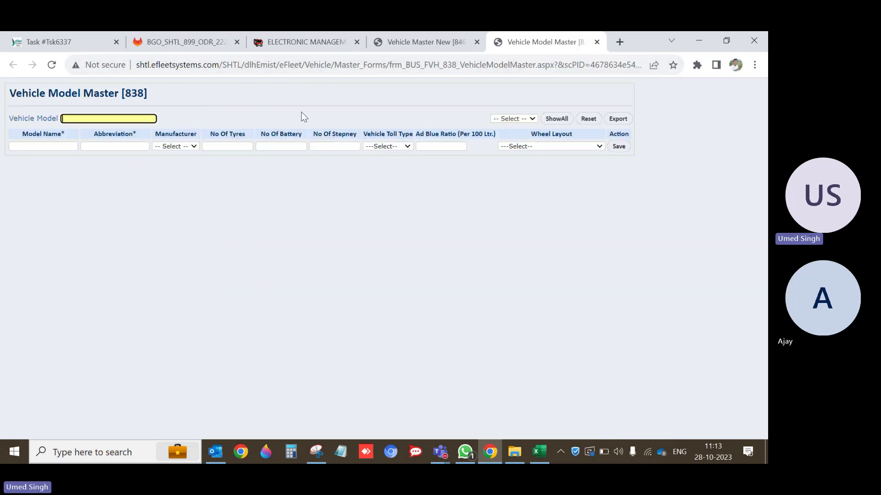
Step: Load the existing vehicle model HW-371_6X4 (Horse) in the Vehicle Model Master [838] form
left_click(419, 45)
left_click(536, 46)
type("\\")
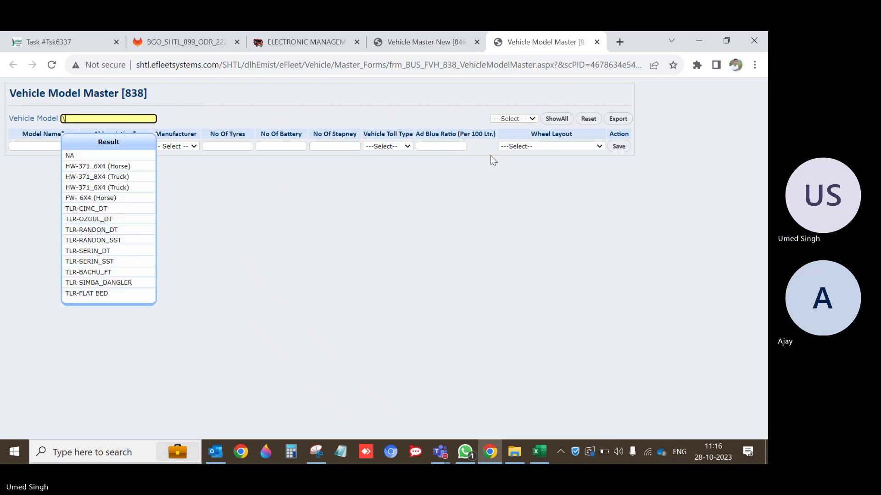
key("Down")
key("Down")
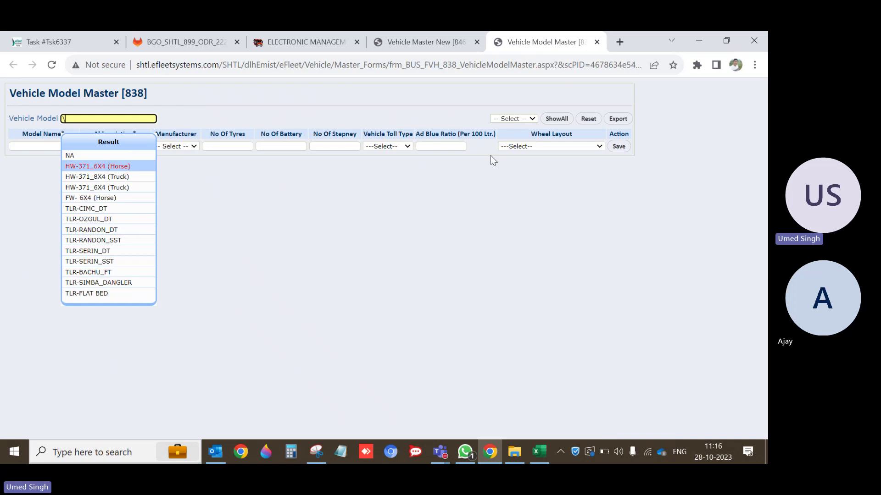
key("Return")
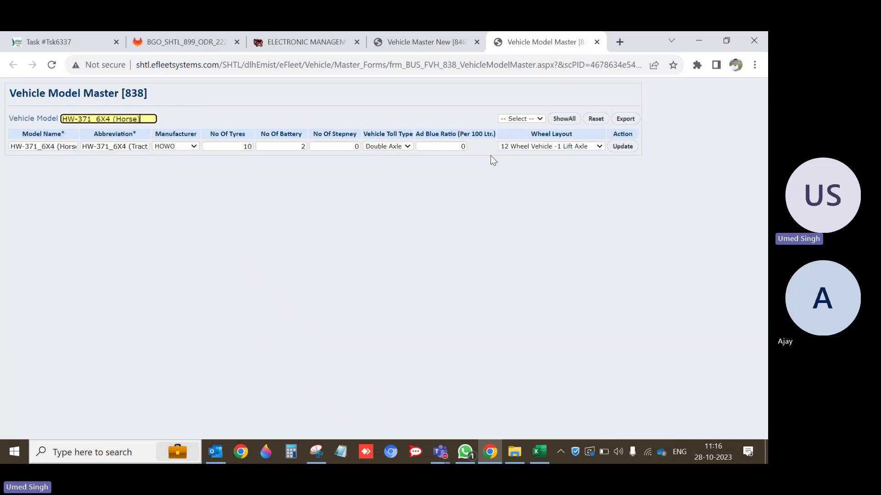
Step: Examine the manufacturer options and the tyre, battery and stepney count fields of the loaded vehicle model
left_click(195, 147)
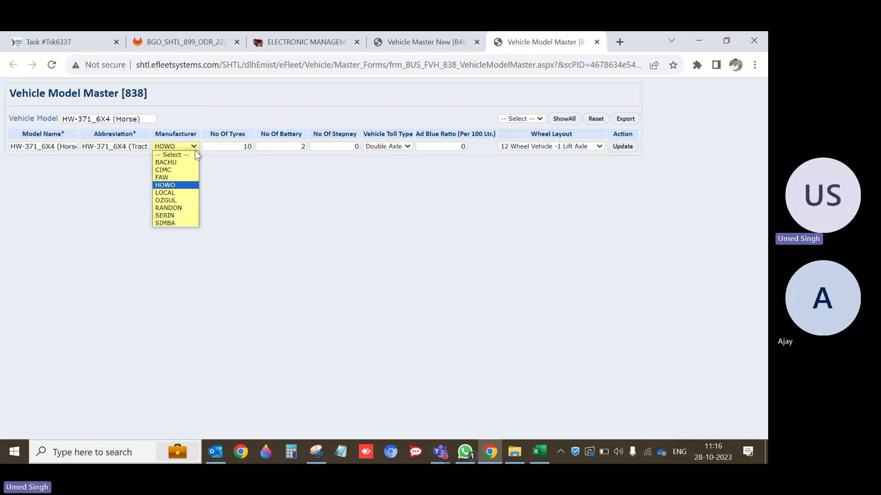
left_click(195, 149)
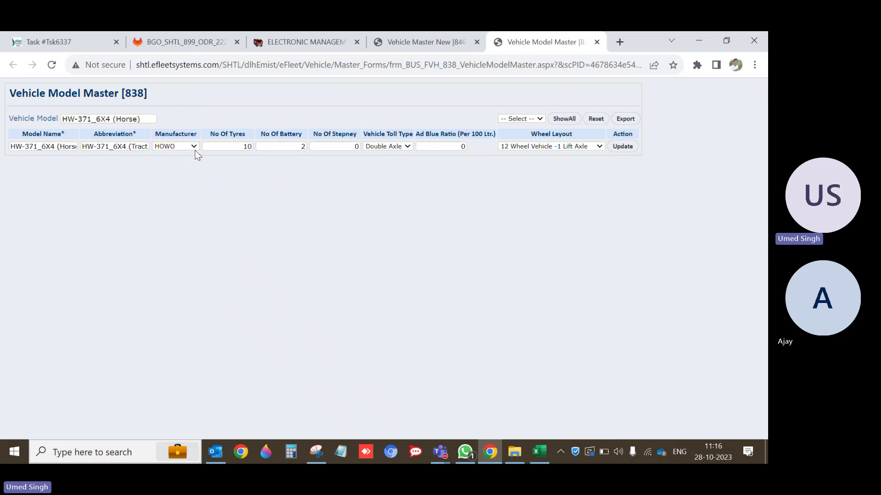
left_click(243, 146)
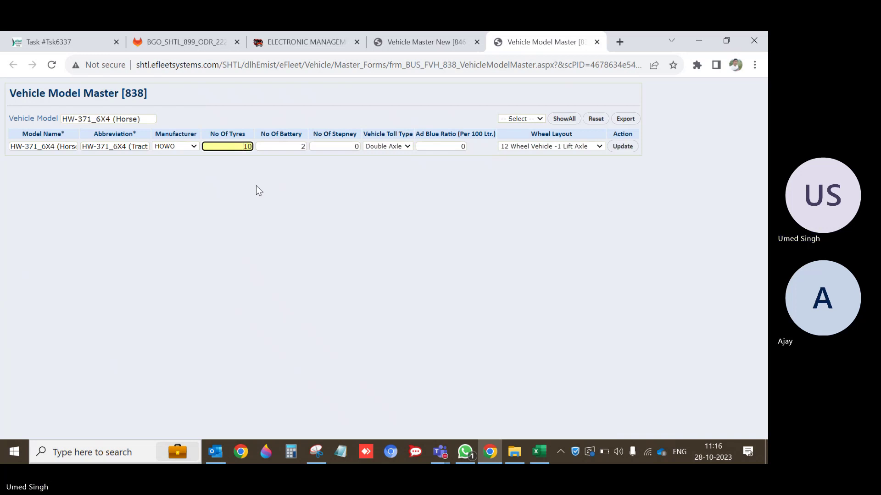
left_click(291, 146)
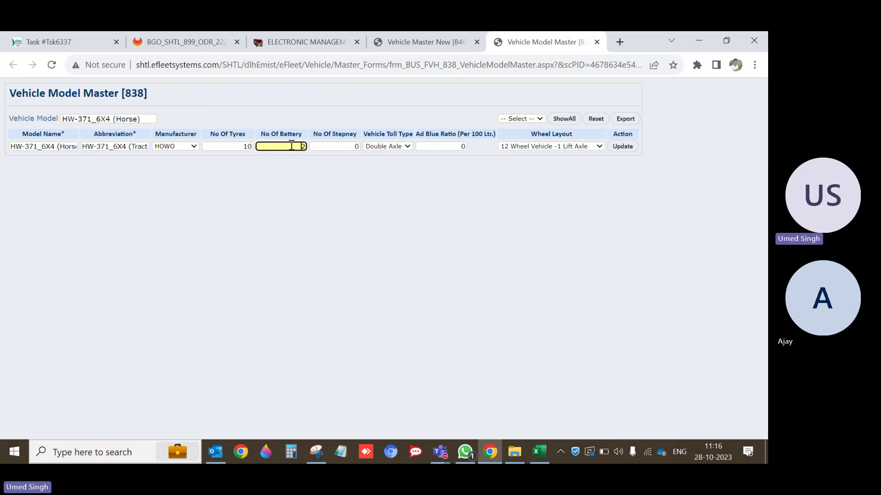
left_click(343, 146)
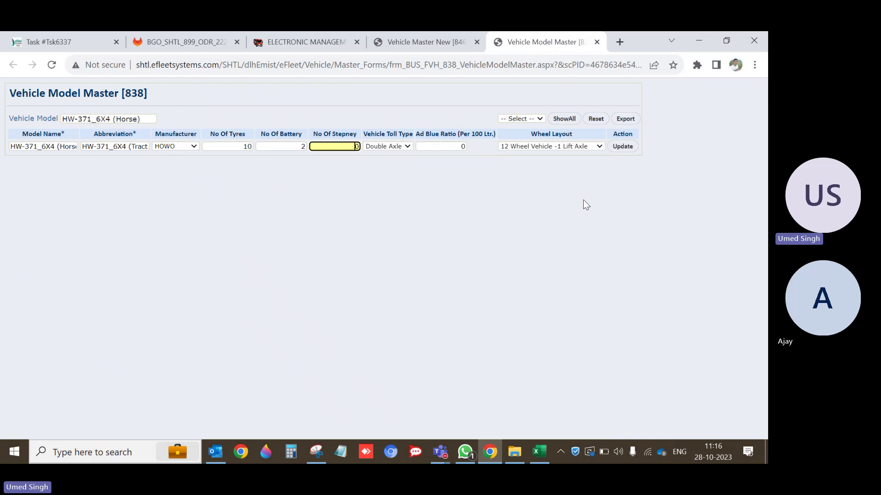
left_click(242, 146)
left_click(251, 182)
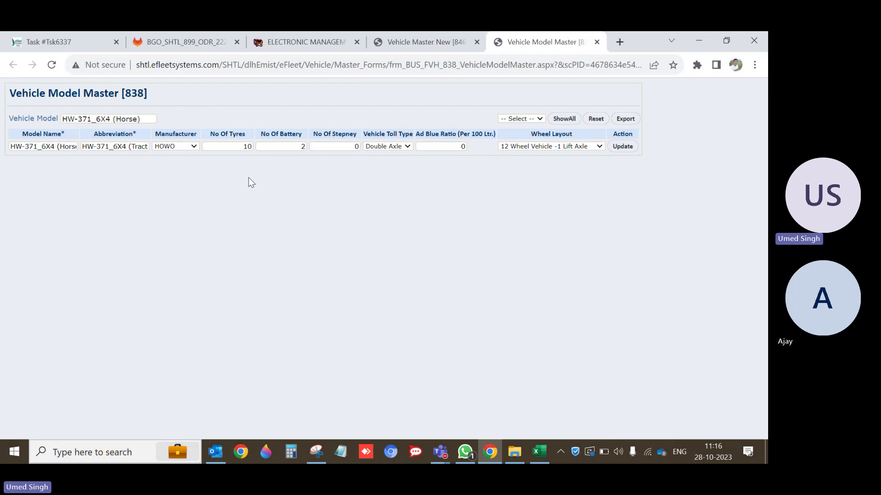
left_click(246, 147)
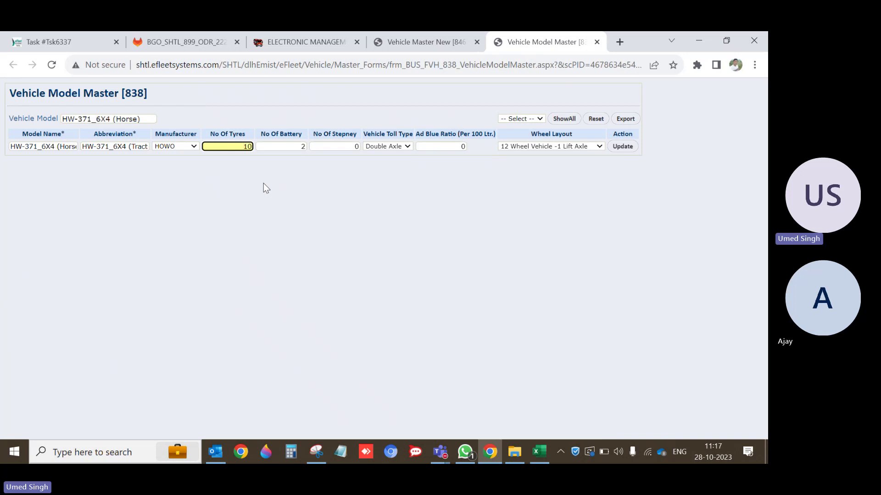
Step: Open the reports page of e-Fleet and load the Exceptions - Model Count report by searching for 4132
left_click(232, 190)
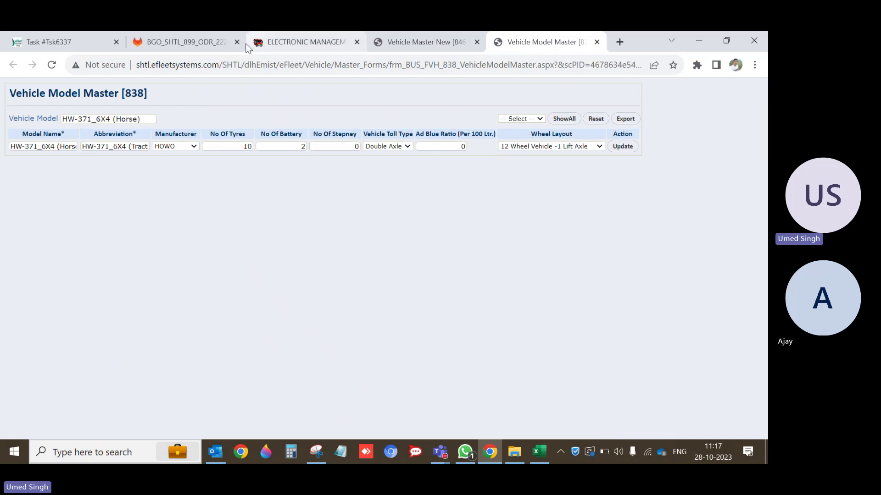
left_click(293, 39)
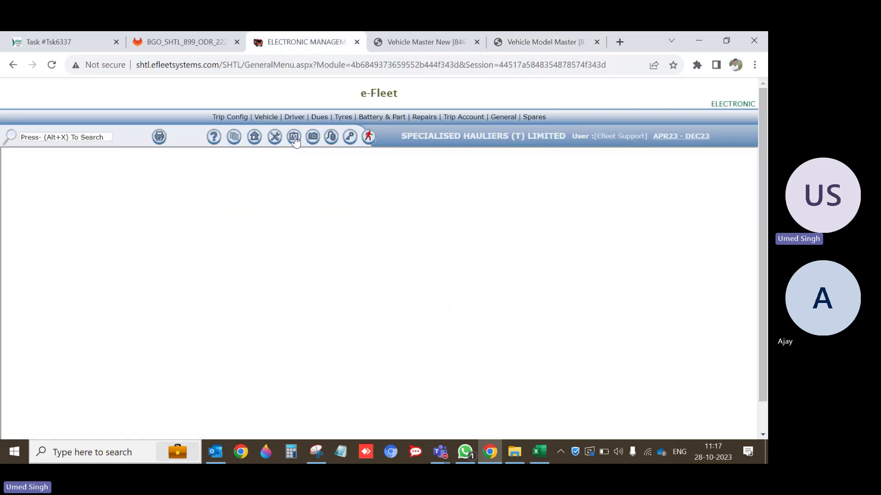
left_click(294, 137)
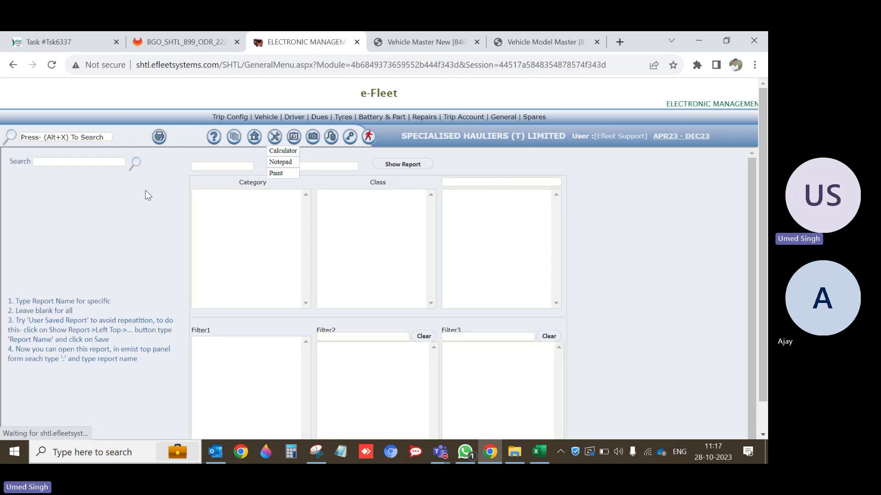
left_click(52, 160)
type("41")
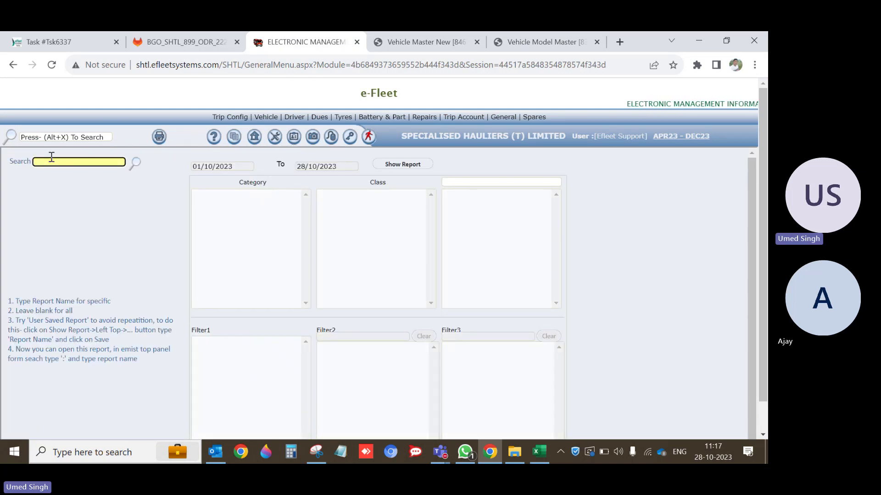
type("32")
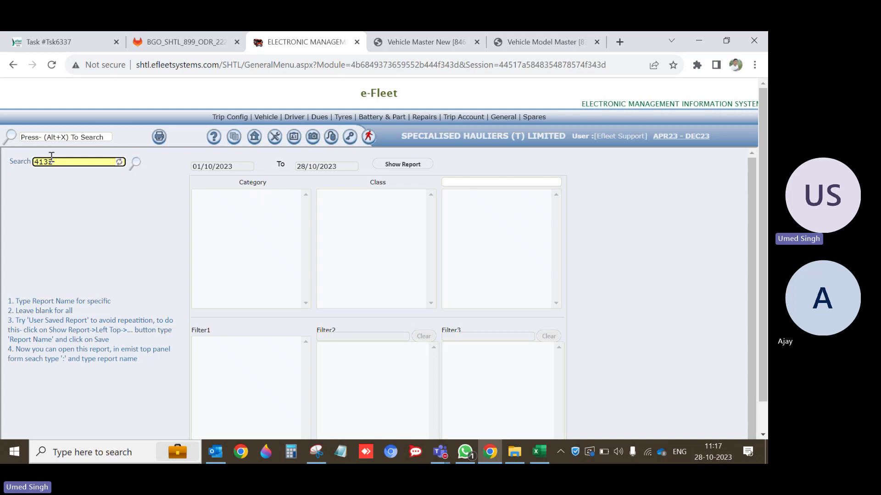
key("Down")
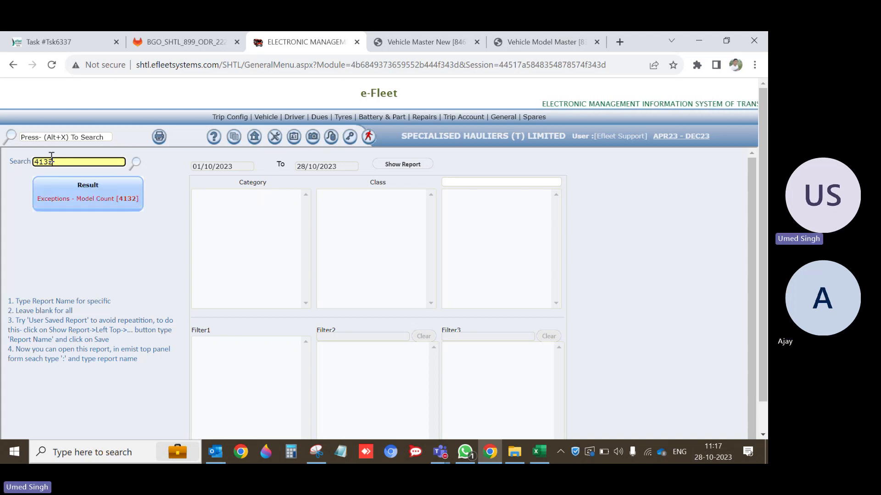
key("Return")
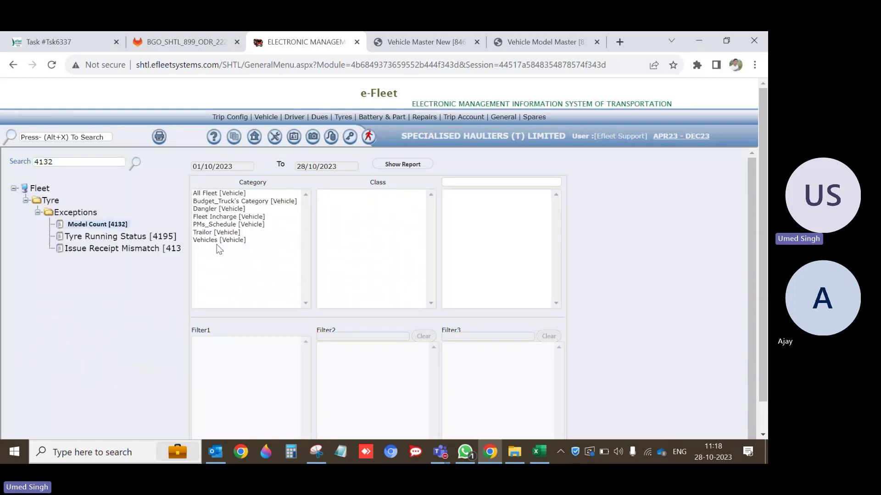
Step: Generate the Model Count [4132] report for the Vehicles category and the Big Tipper class
left_click(230, 242)
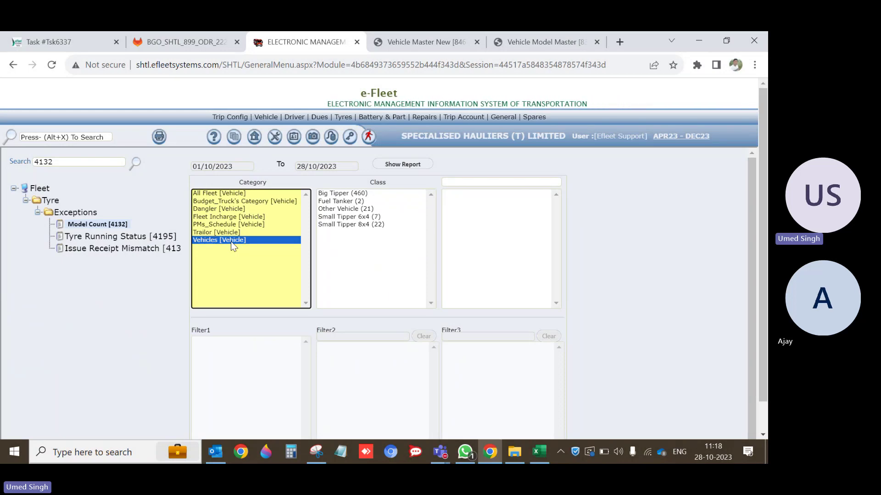
left_click(366, 195)
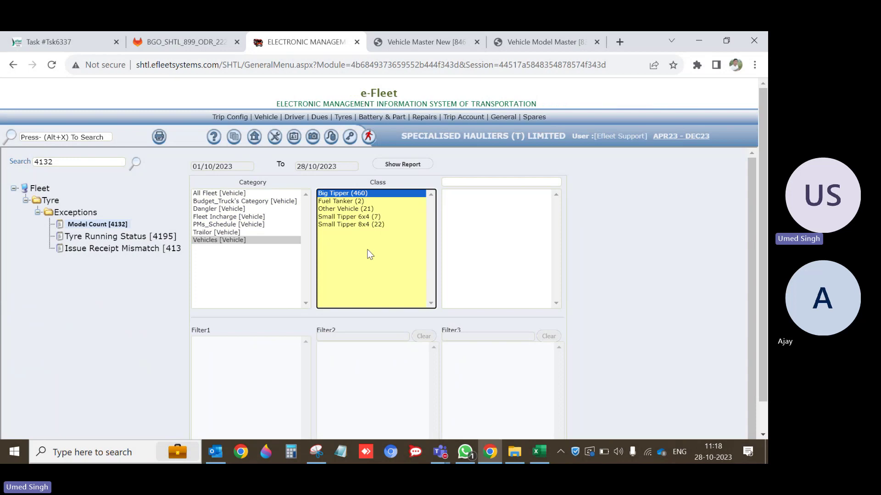
left_click(414, 168)
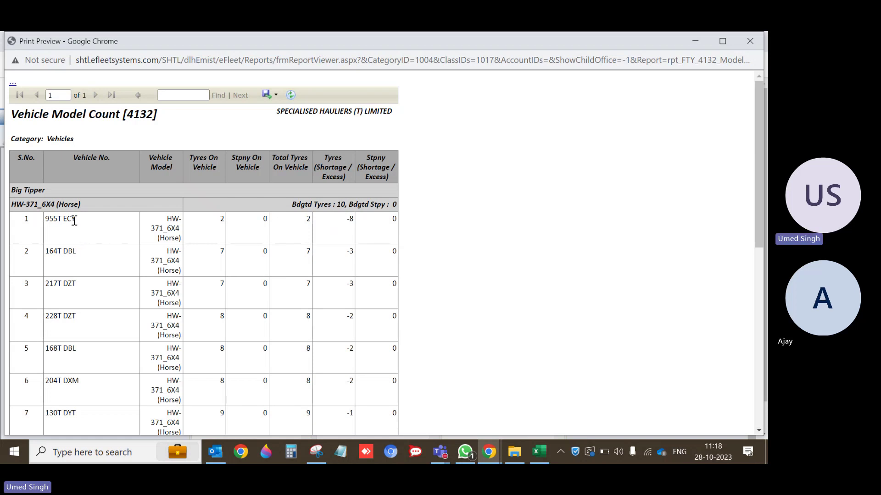
Step: Examine the fitted tyre count and the tyre and stepney shortage of the first vehicles against the budgeted counts for HW-371_6X4 (Horse)
double_click(224, 221)
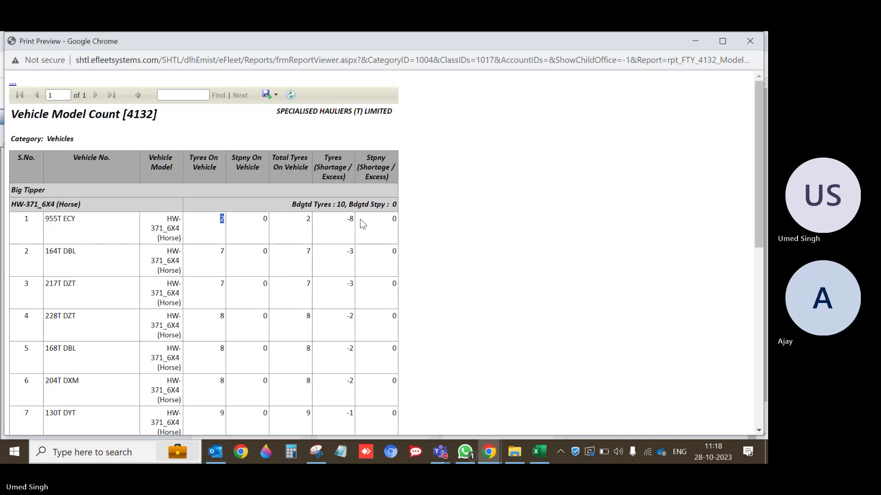
left_click_drag(350, 223, 347, 224)
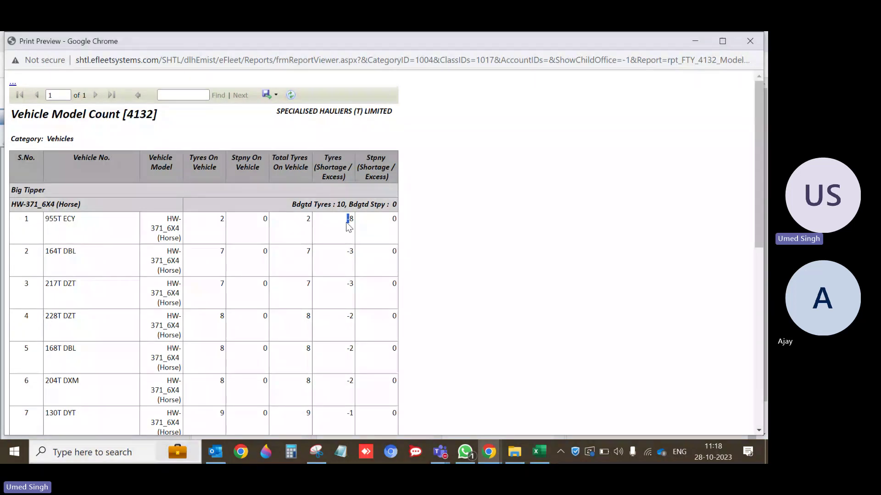
left_click(391, 218)
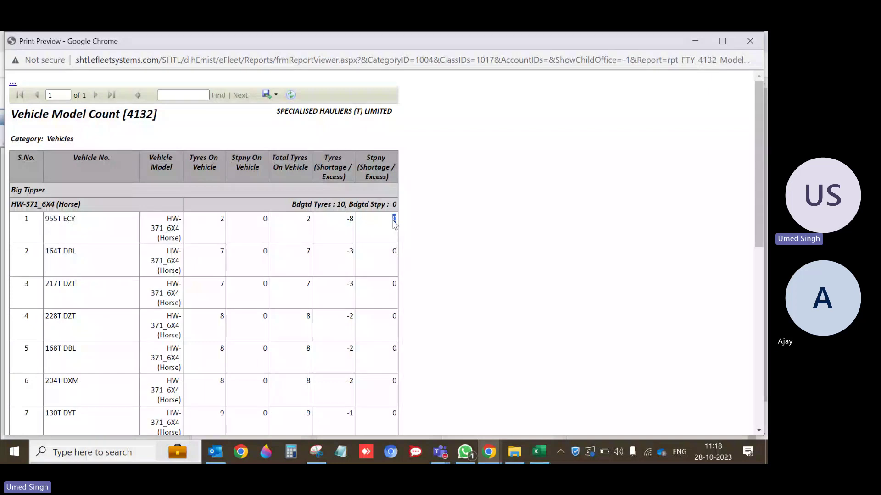
double_click(351, 219)
double_click(343, 204)
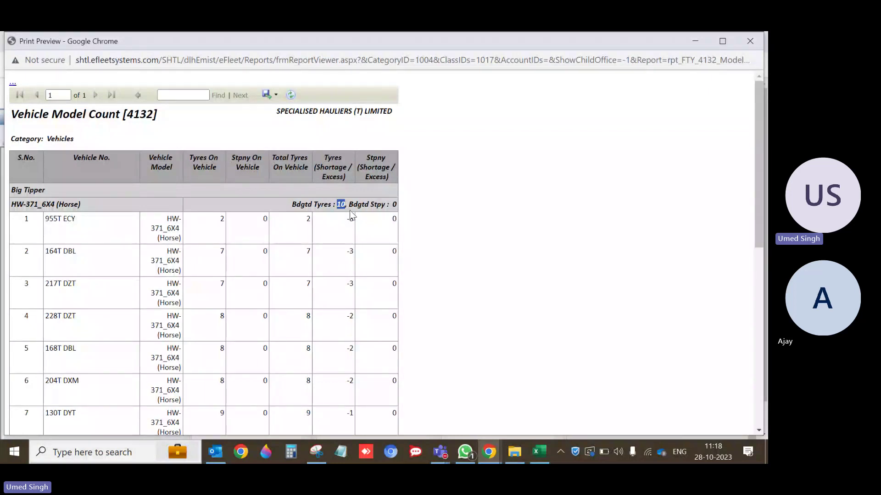
double_click(394, 204)
double_click(350, 283)
Step: Compare the tyre shortage or excess figures across all vehicle model groups in the Big Tipper report
scroll(349, 285, "down", 5)
scroll(347, 285, "down", 3)
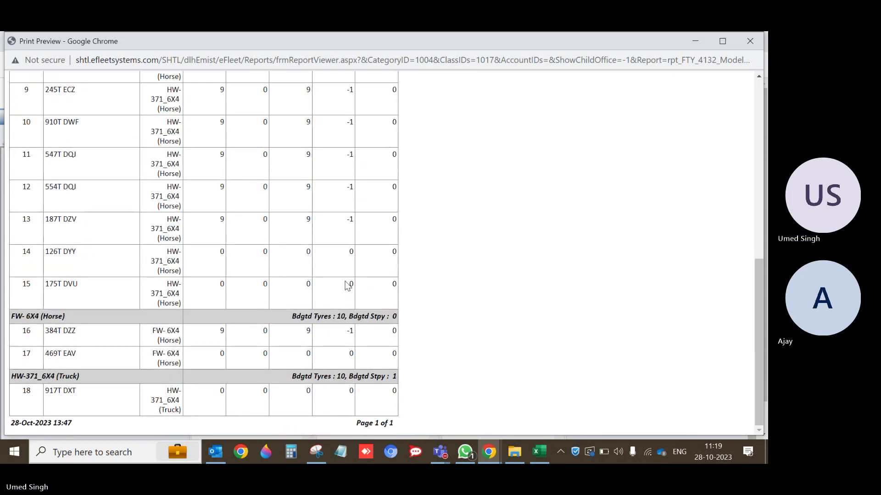
scroll(347, 285, "up", 10)
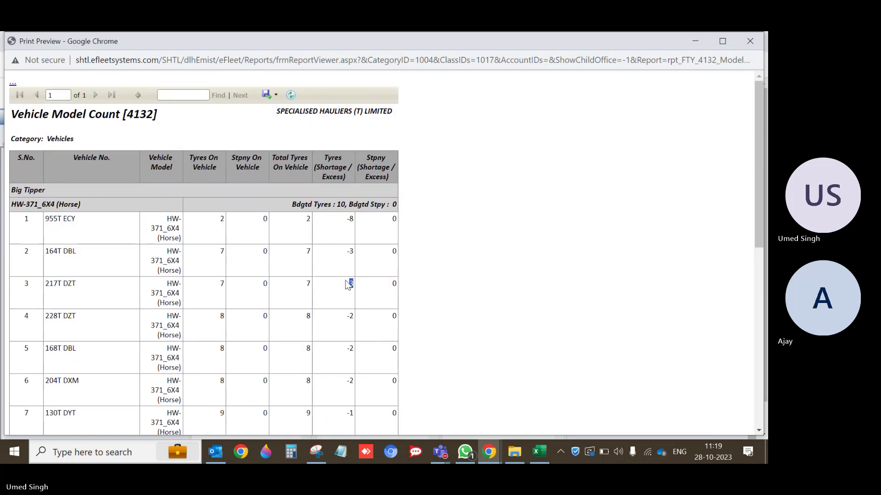
scroll(349, 284, "down", 8)
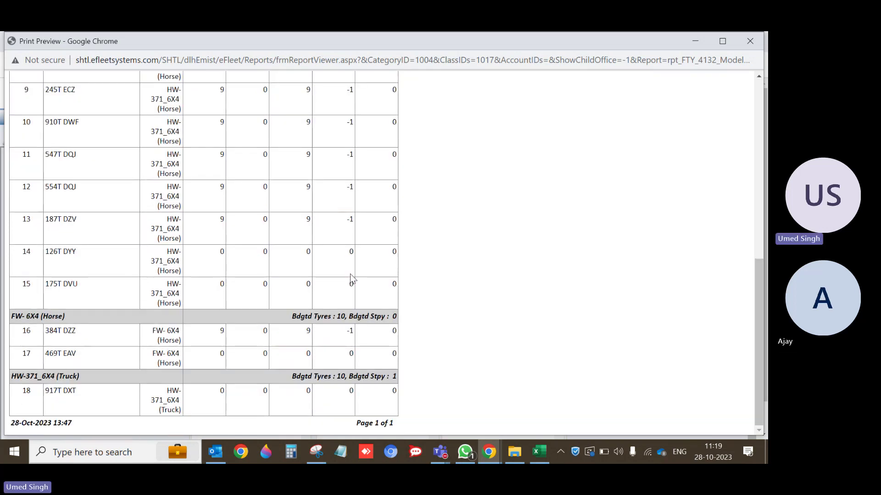
scroll(350, 274, "up", 7)
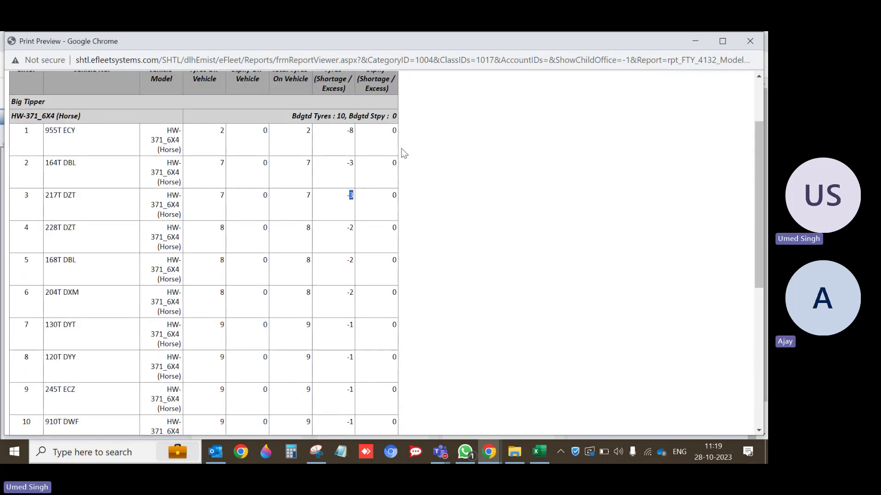
scroll(397, 151, "up", 2)
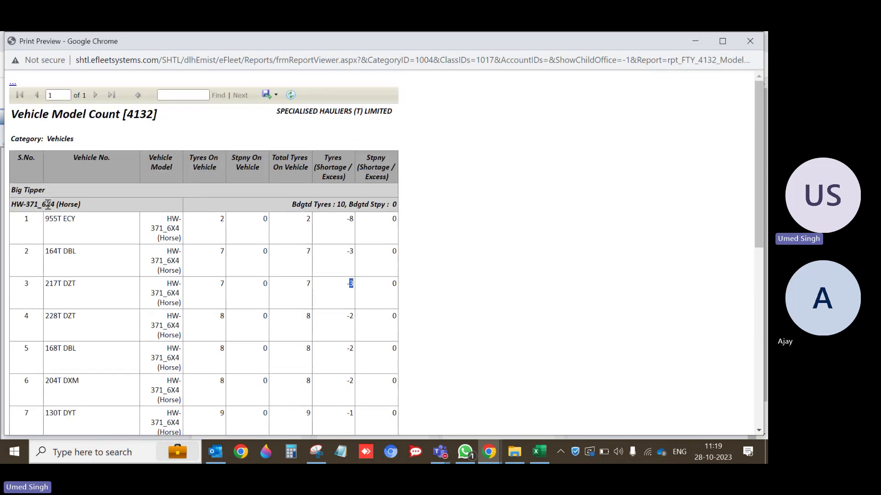
scroll(349, 237, "down", 8)
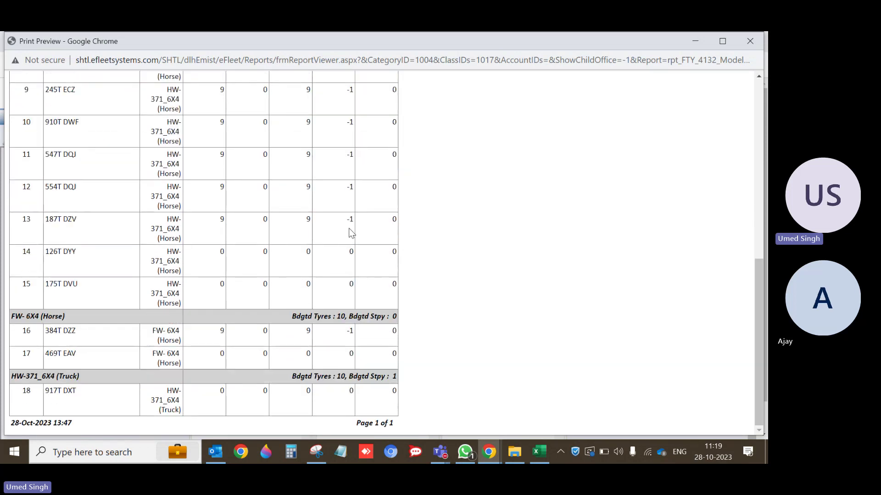
left_click_drag(37, 408, 261, 397)
left_click(337, 365)
scroll(322, 358, "up", 5)
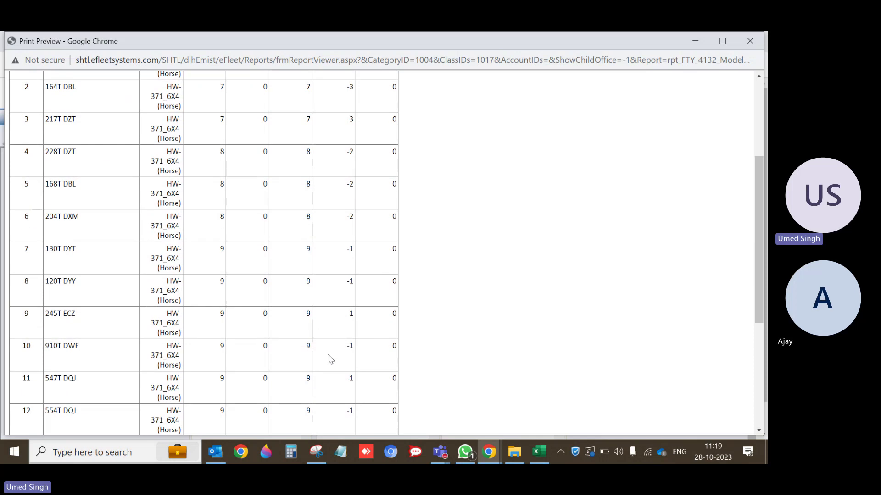
scroll(317, 348, "down", 4)
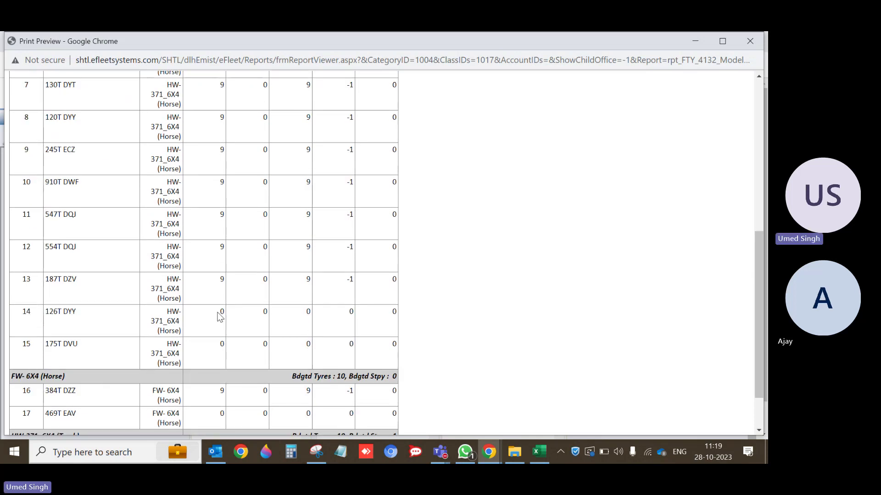
Step: Examine the tyre and stepney figures of the vehicle in row 14 against the report's column headings and the remaining model groups
left_click_drag(220, 317, 402, 316)
scroll(250, 342, "up", 6)
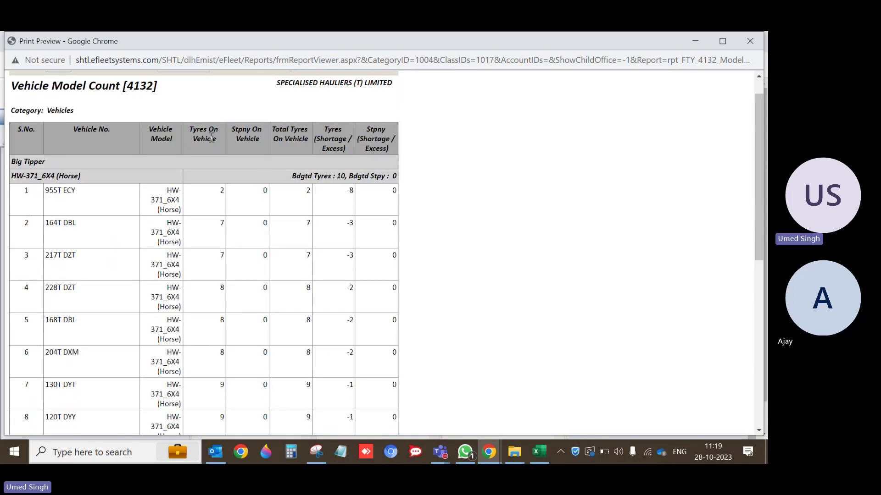
scroll(244, 378, "down", 5)
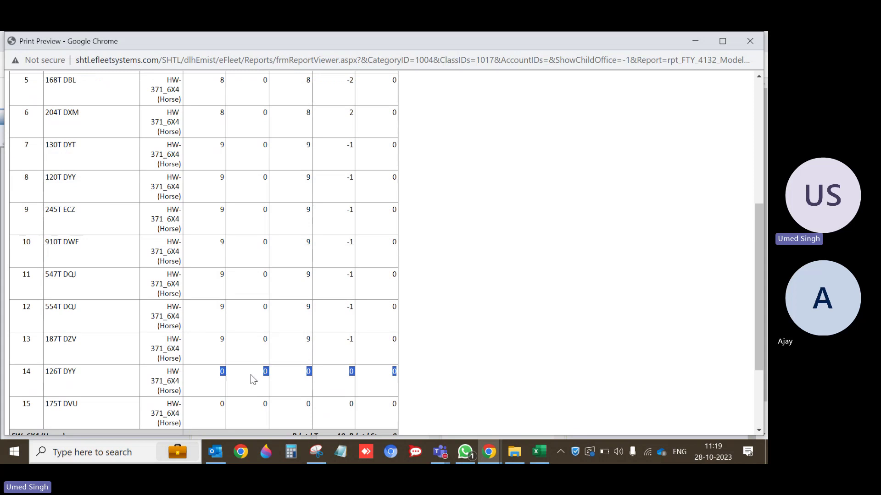
scroll(315, 76, "up", 4)
scroll(260, 100, "up", 2)
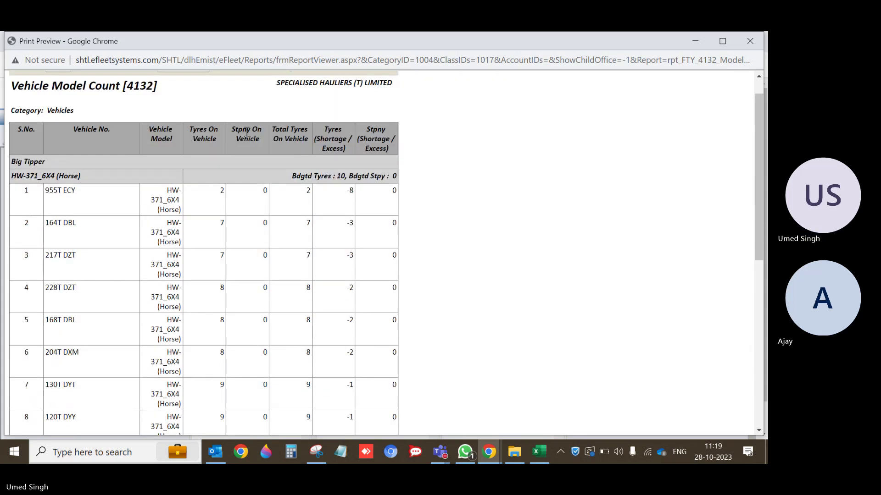
scroll(295, 299, "down", 8)
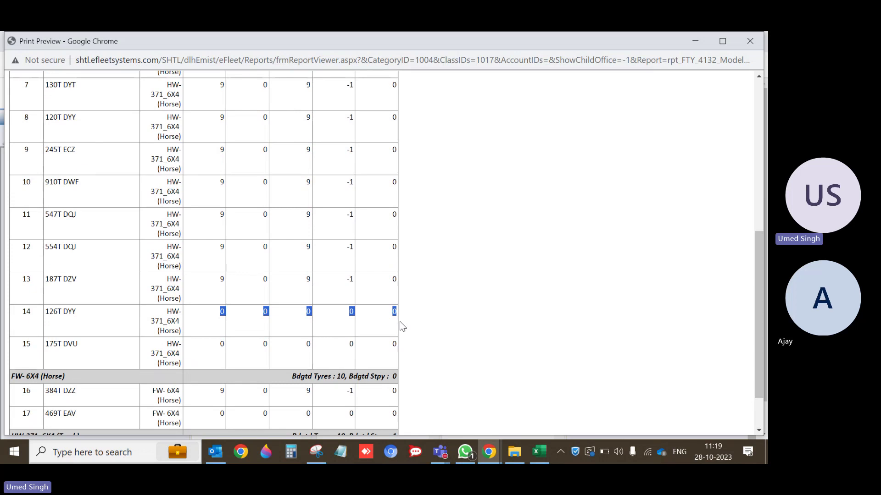
scroll(402, 327, "down", 1)
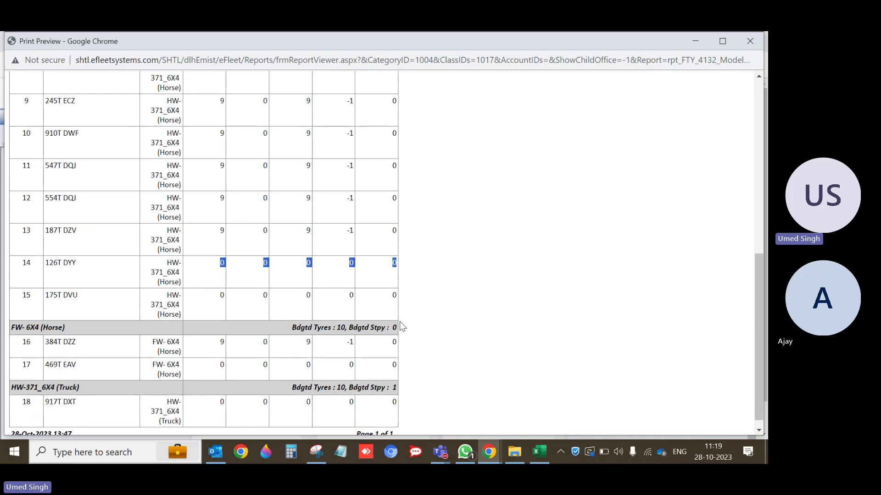
scroll(402, 327, "down", 1)
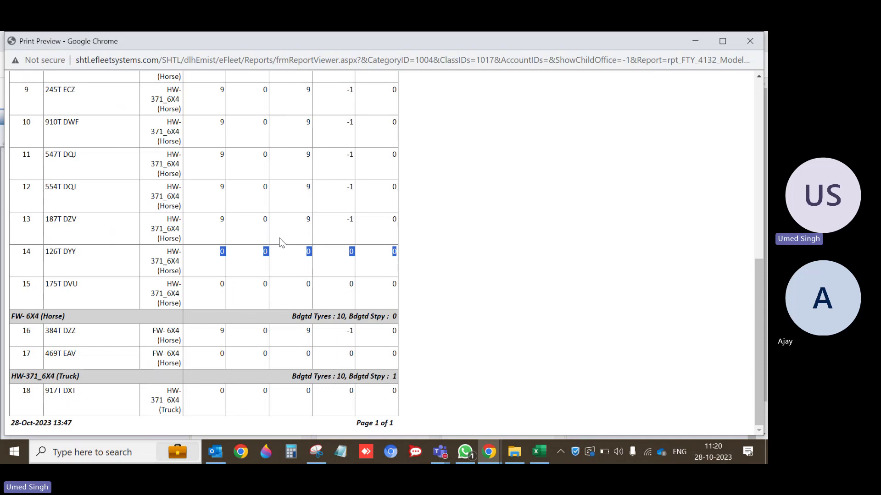
Step: Review the tyre shortage column for the HW-371_6X4 (Horse) vehicles again and close the Big Tipper report
scroll(281, 242, "up", 3)
left_click(344, 238)
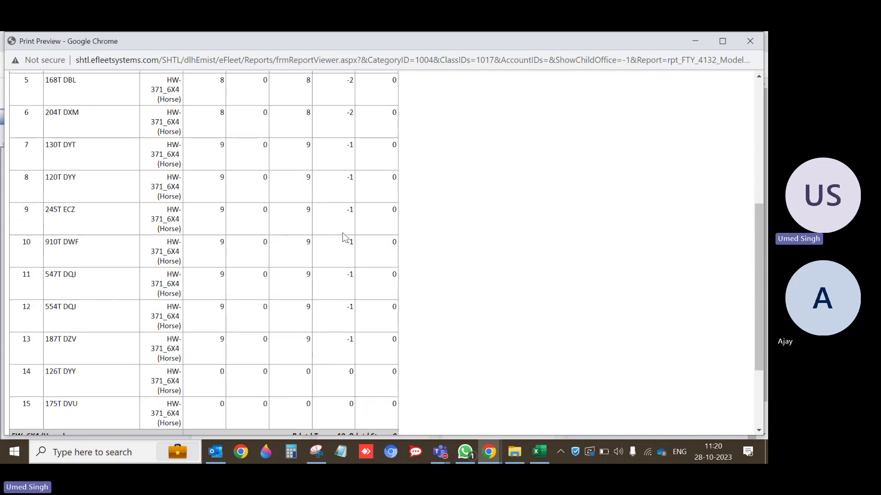
scroll(344, 238, "up", 1)
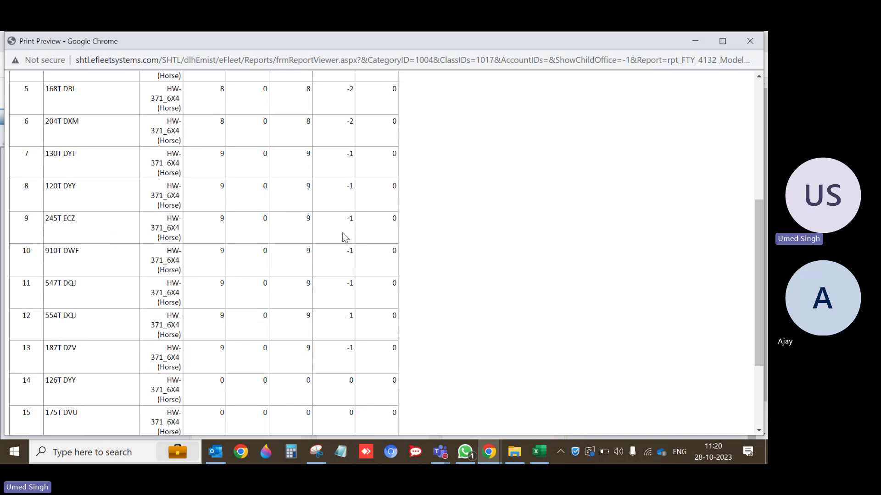
scroll(345, 237, "up", 6)
left_click_drag(346, 235, 352, 251)
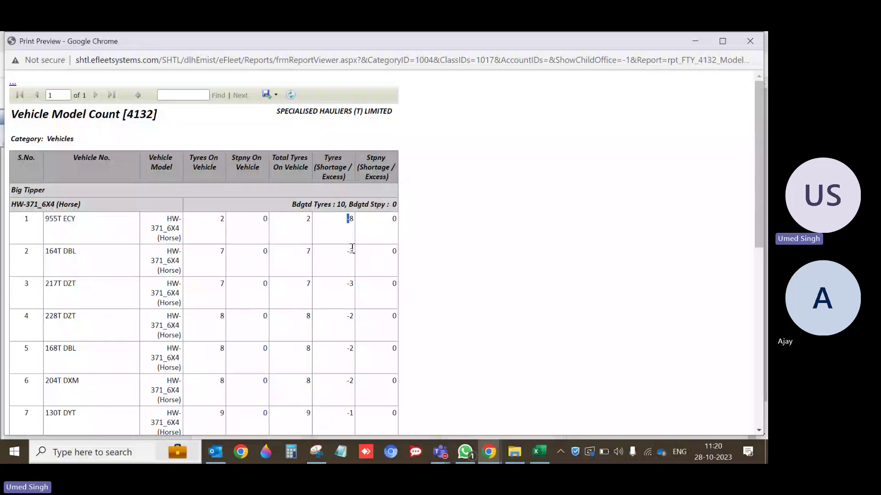
scroll(355, 262, "down", 9)
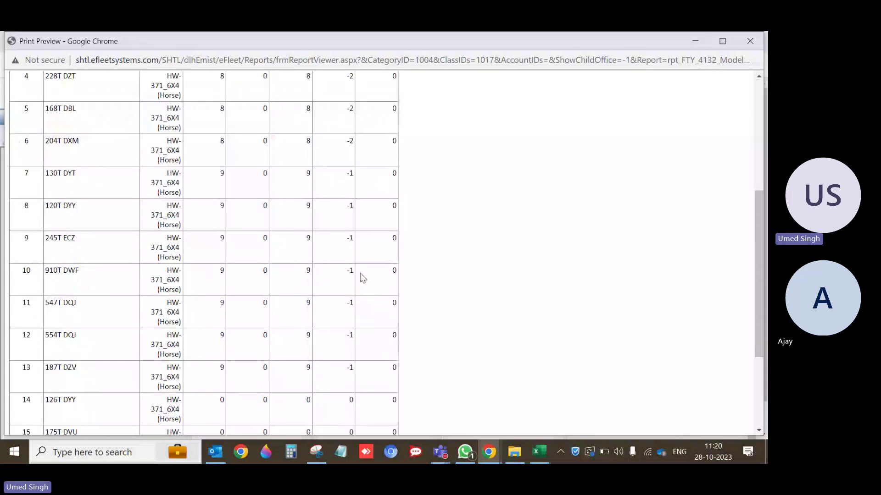
left_click(748, 41)
Step: Generate the Model Count report for the Small Tipper 8x4 class and view its last rows
left_click(376, 232)
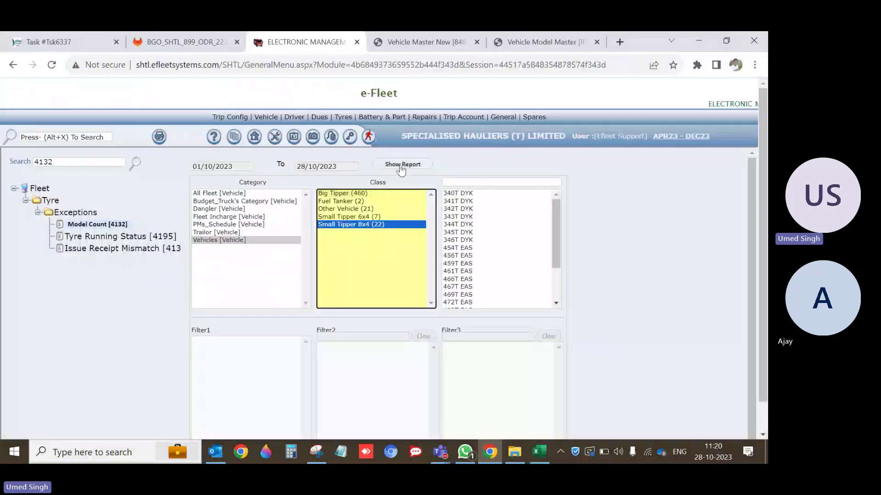
left_click(402, 164)
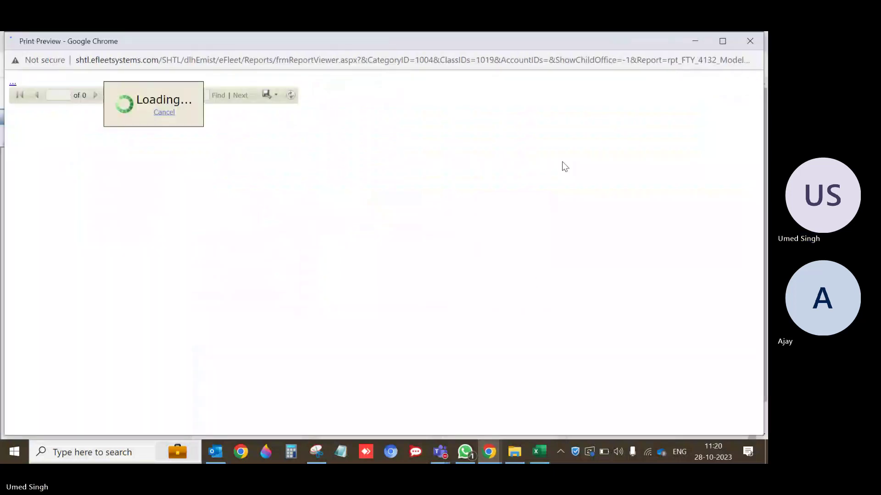
scroll(459, 229, "down", 10)
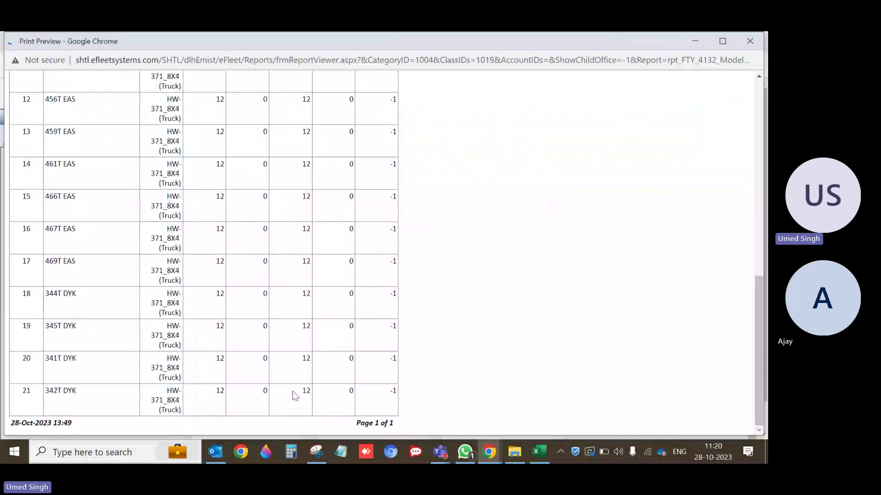
Step: Review the Small Tipper 8x4 report from first to last row and examine the tyre, stepney and shortage figures of the vehicle in row 1
scroll(295, 395, "up", 7)
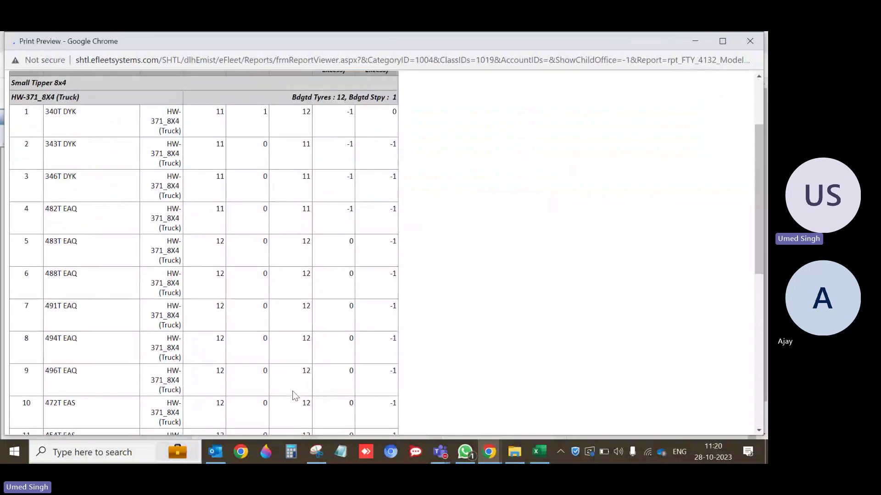
scroll(295, 395, "up", 3)
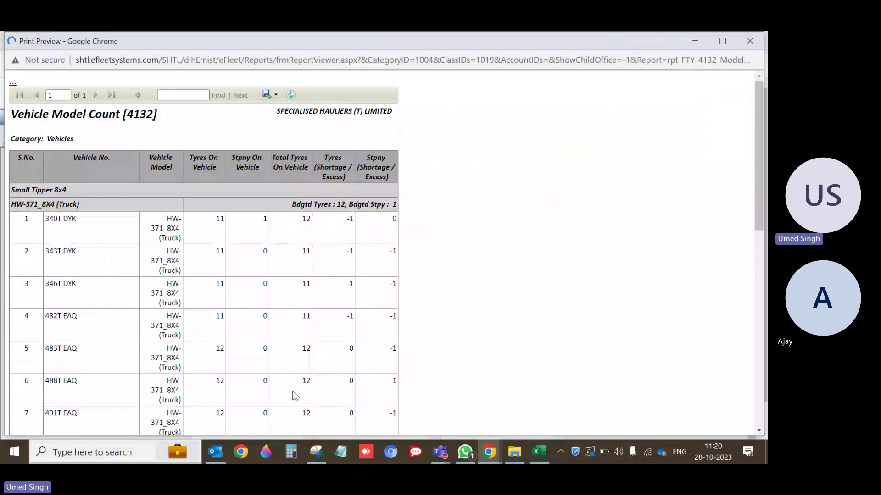
scroll(295, 395, "down", 10)
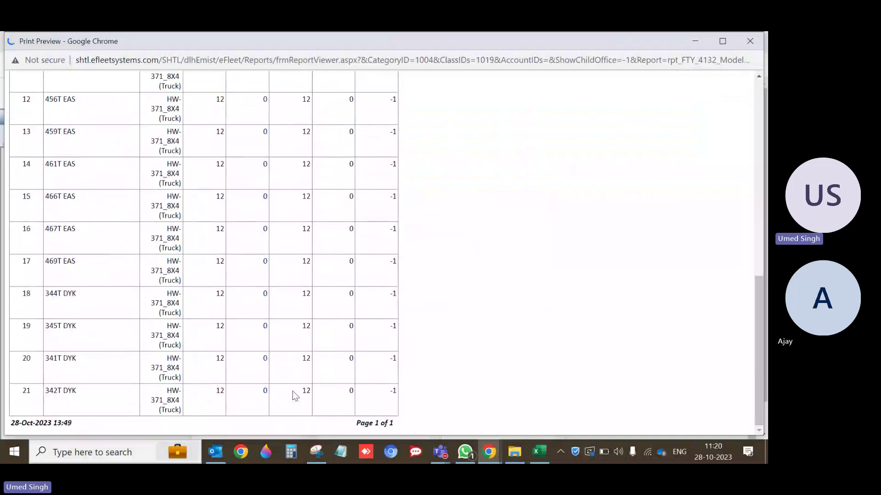
scroll(295, 395, "up", 7)
scroll(295, 395, "up", 3)
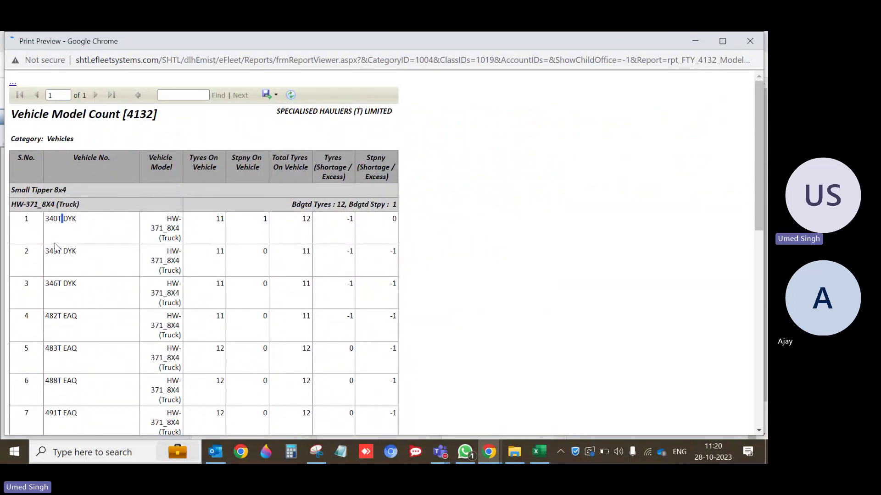
double_click(49, 223)
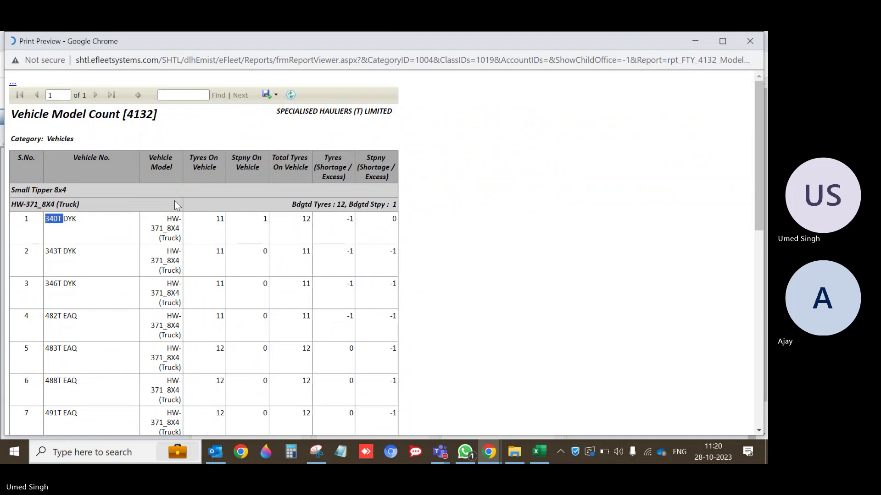
double_click(219, 219)
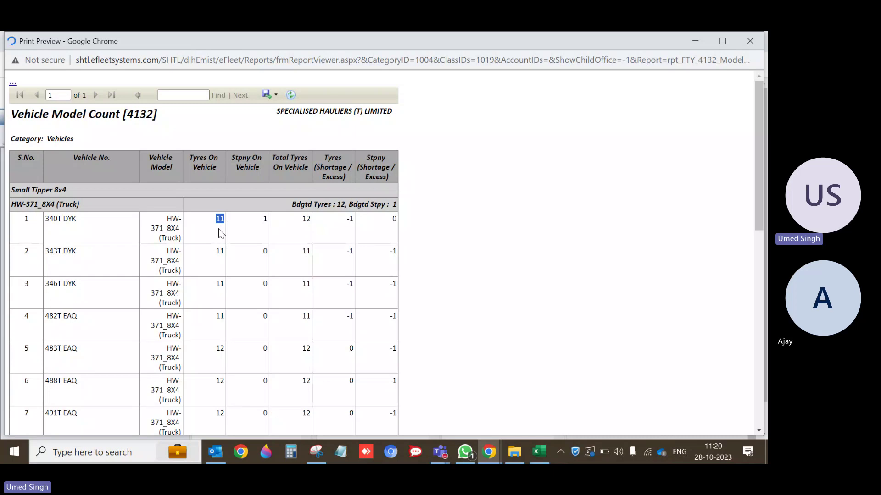
double_click(265, 219)
double_click(351, 219)
left_click(352, 221)
double_click(395, 219)
Step: Examine the tyres on vehicle, total tyres and stepney shortage figures of the vehicle in row 5
scroll(381, 262, "down", 1)
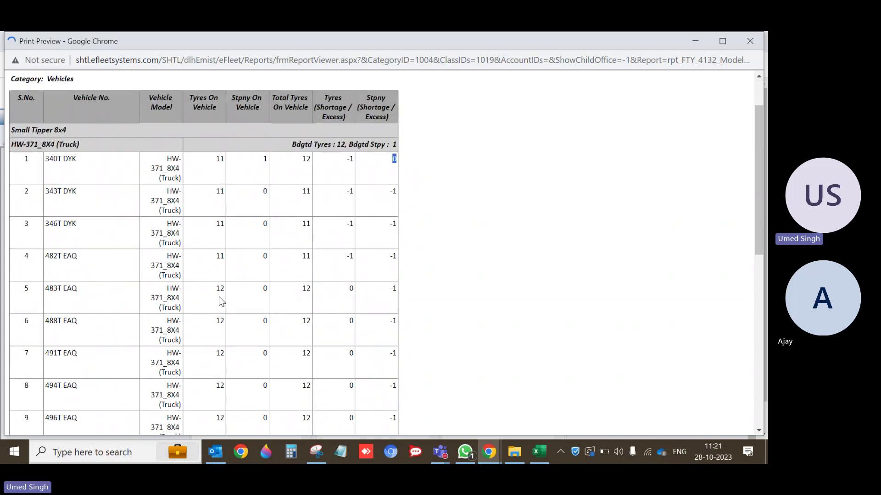
left_click_drag(220, 290, 229, 293)
double_click(306, 291)
left_click_drag(389, 293, 401, 298)
Step: Look up the HW-371_8X4 (Truck) model in the Vehicle Model Master [838] form to check its tyre and stepney numbers
left_click(499, 459)
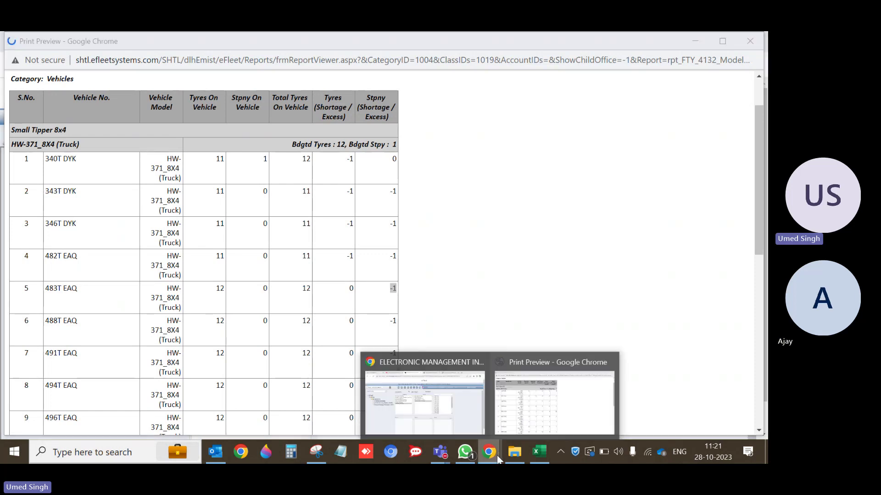
left_click(479, 431)
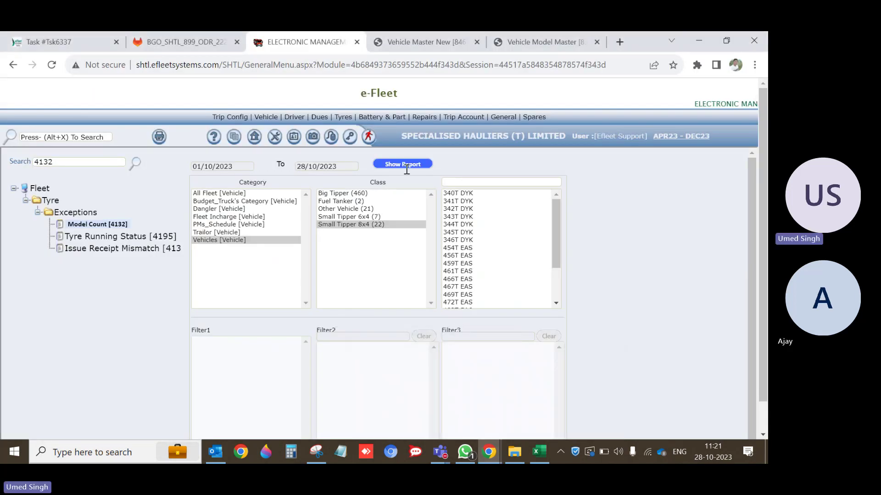
left_click(541, 42)
triple_click(99, 118)
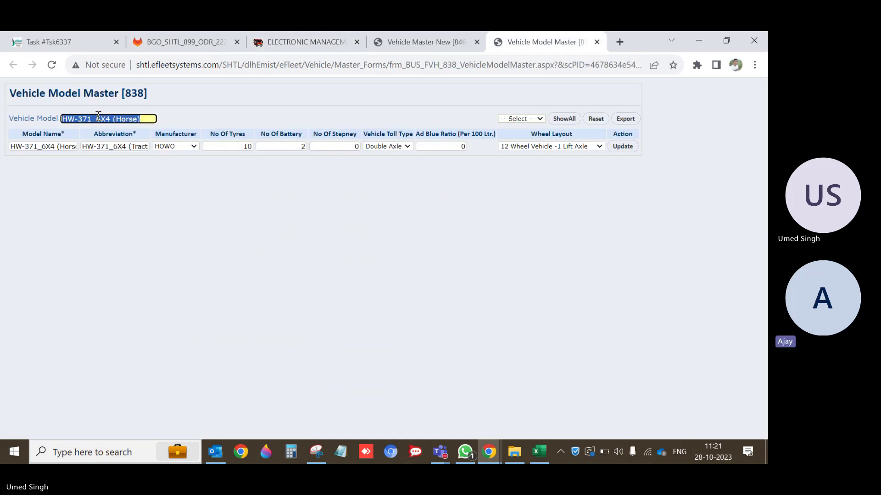
key("BackSpace")
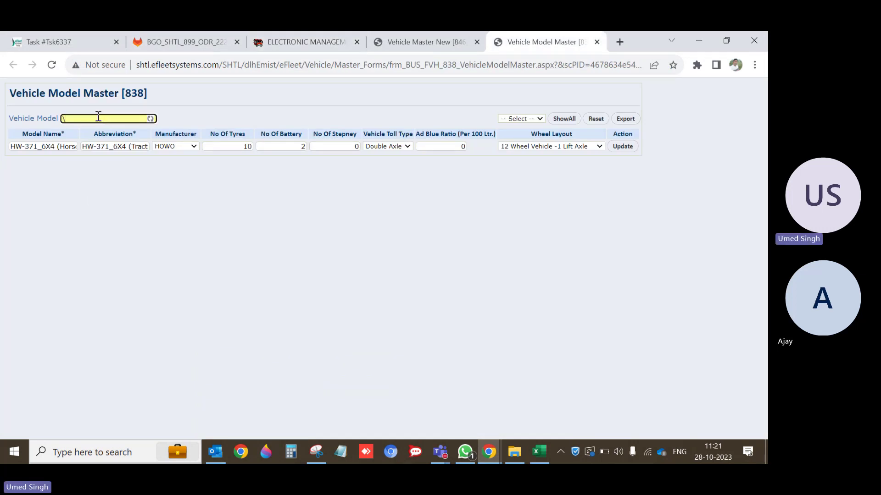
key("Down")
key("Down")
key("Down")
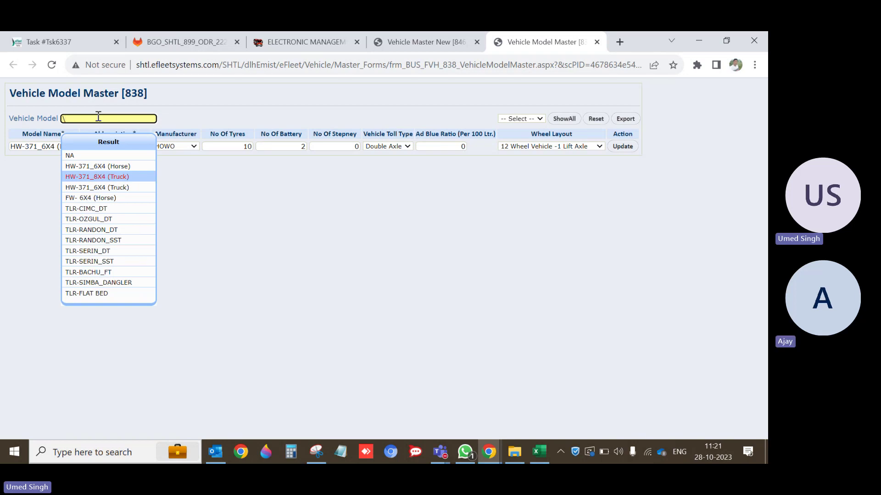
key("Return")
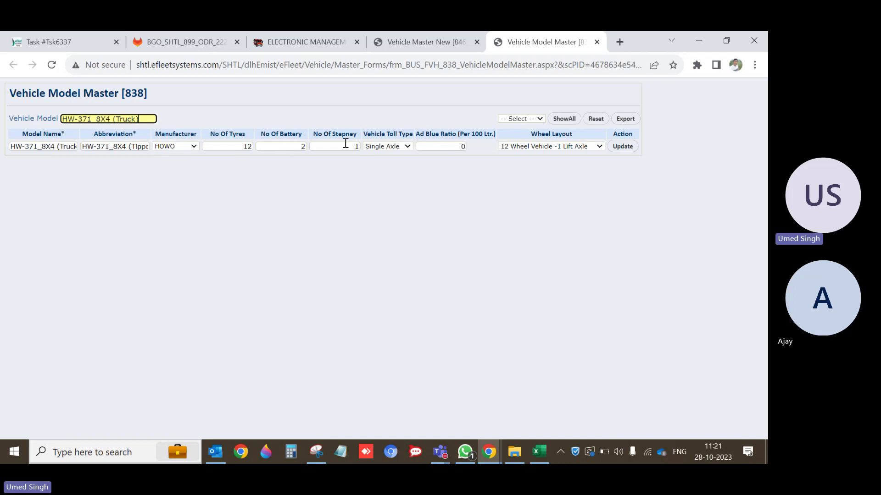
Step: Return to the Small Tipper 8x4 report and compare row 5's stepney count with its stepney shortage
left_click(308, 36)
mouse_move(489, 452)
left_click(543, 413)
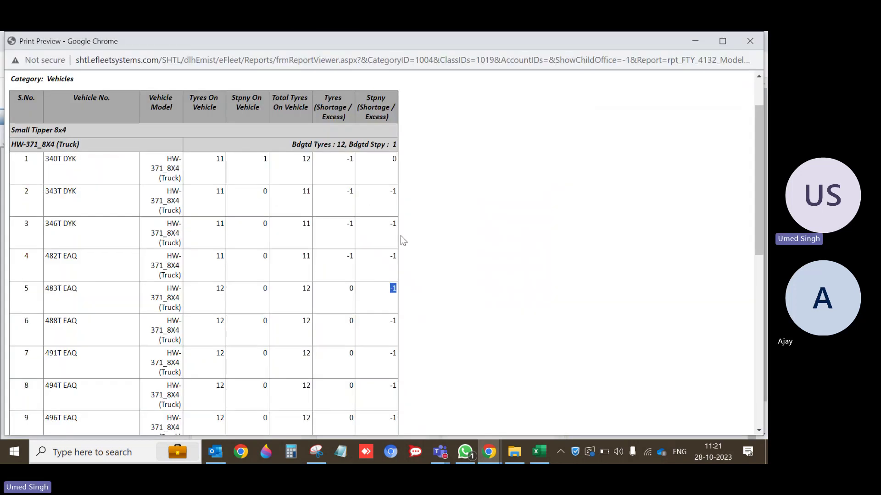
left_click_drag(245, 296, 394, 292)
left_click(393, 293)
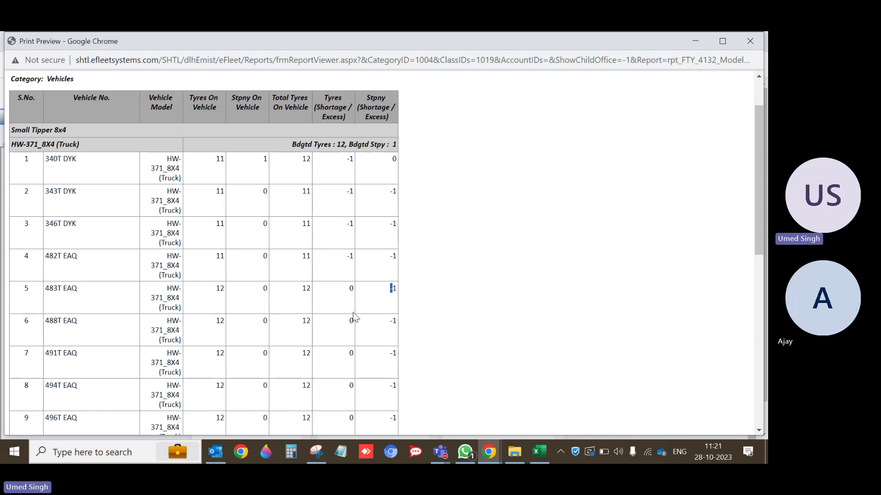
Step: Review all rows of the Small Tipper 8x4 report once more and close the report
scroll(352, 316, "down", 9)
scroll(352, 317, "up", 10)
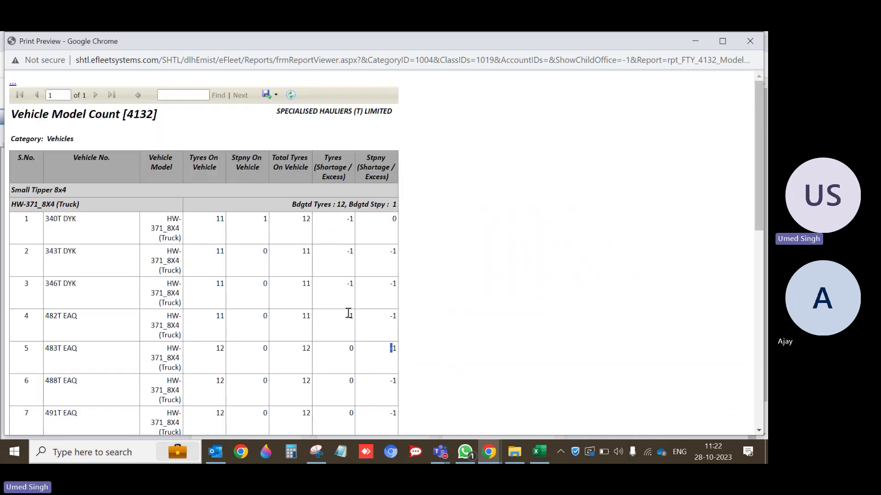
scroll(348, 313, "down", 9)
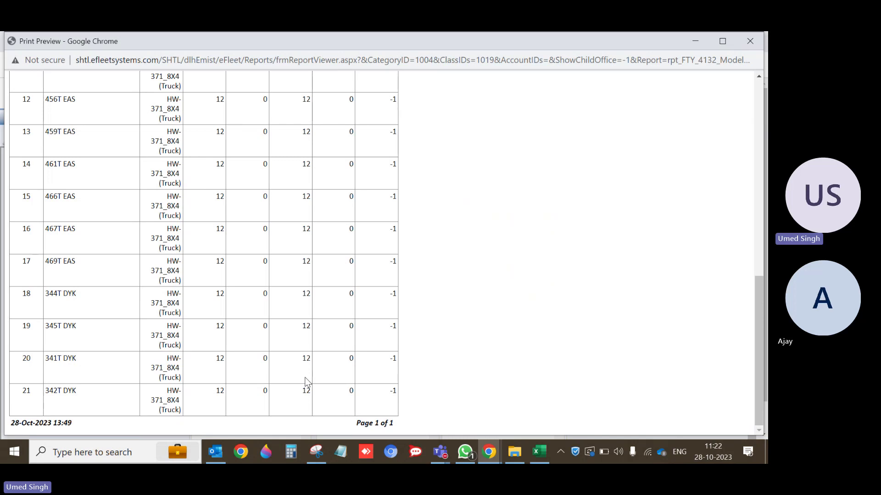
scroll(273, 404, "up", 9)
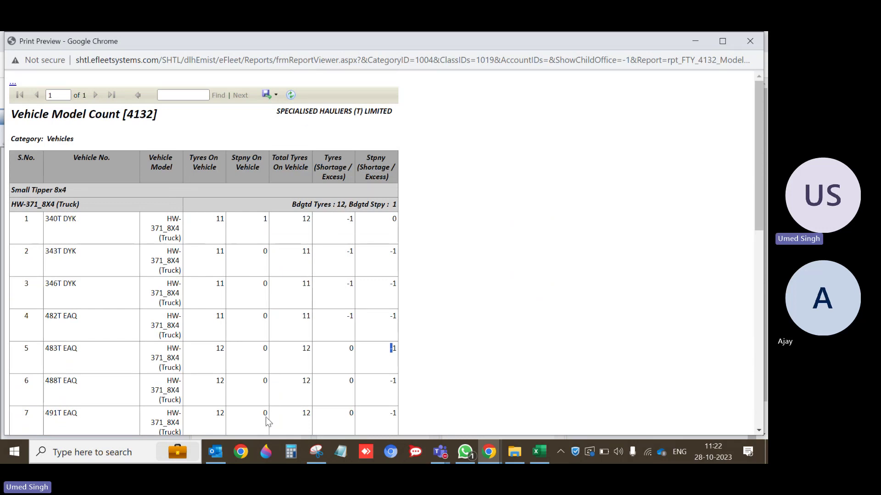
left_click(748, 43)
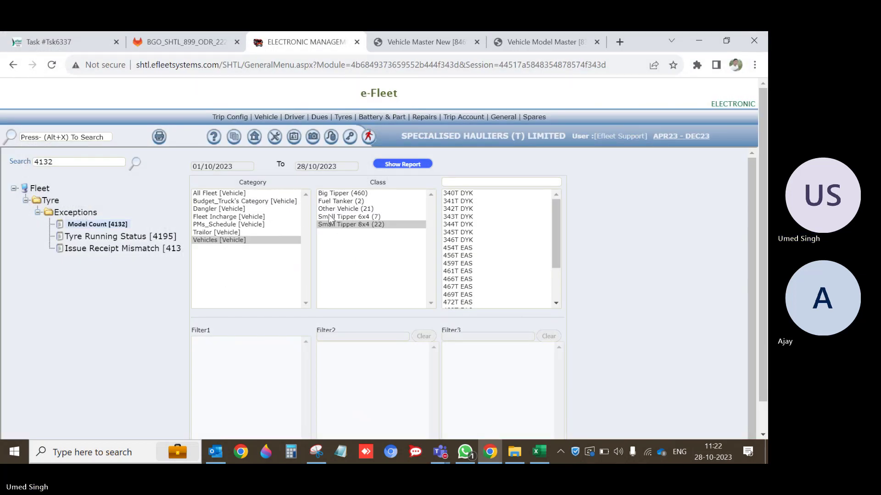
Step: Generate the Model Count report for the All Fleet category and Vehicle & Trailor class, and show the end of its last page
left_click(239, 194)
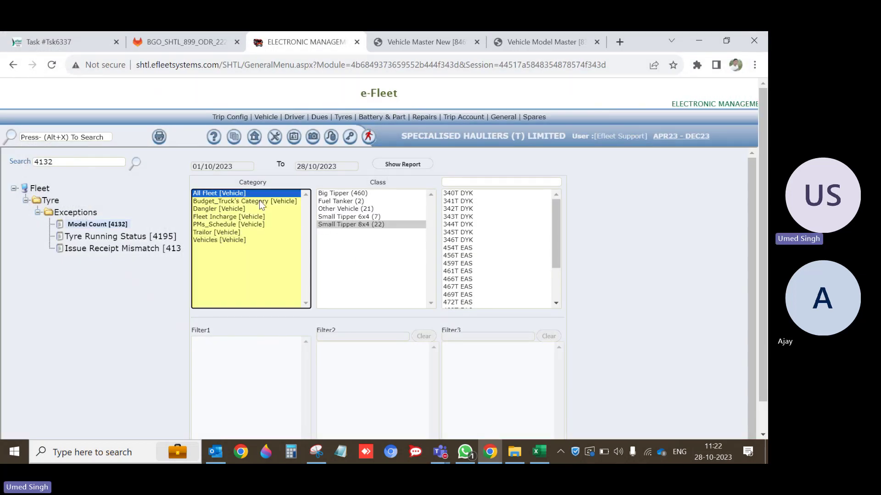
left_click(368, 193)
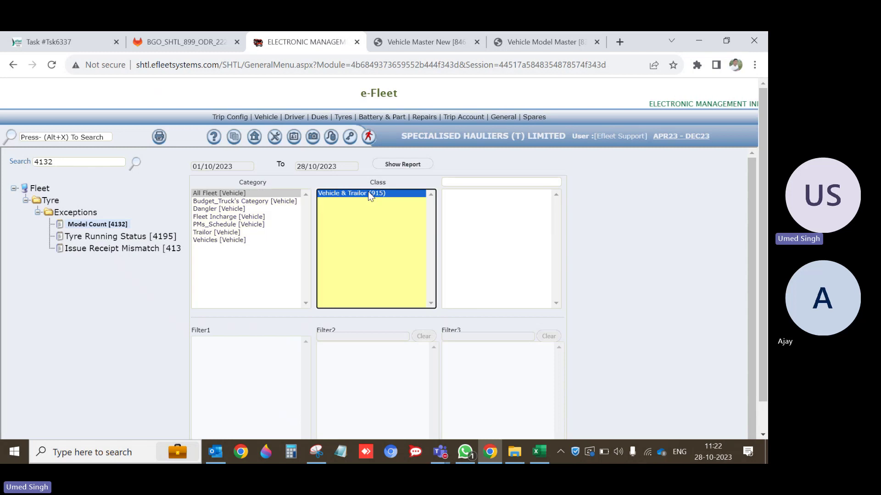
left_click(415, 167)
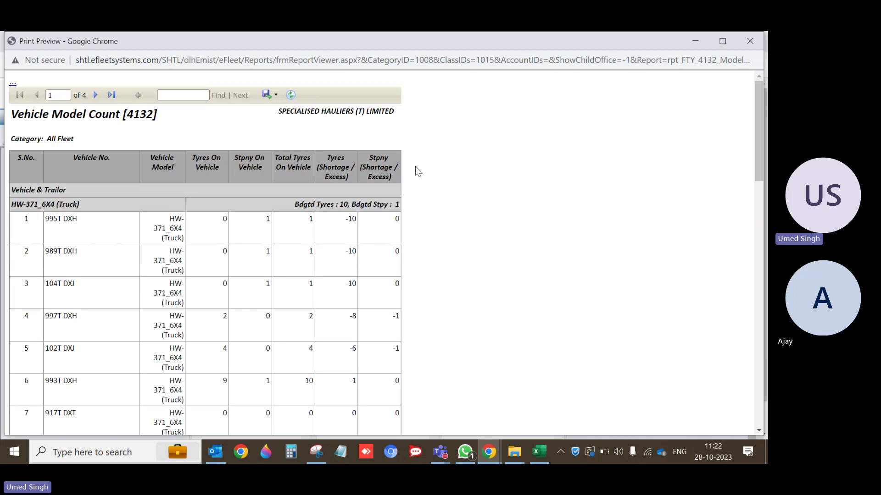
left_click(112, 94)
scroll(147, 193, "down", 6)
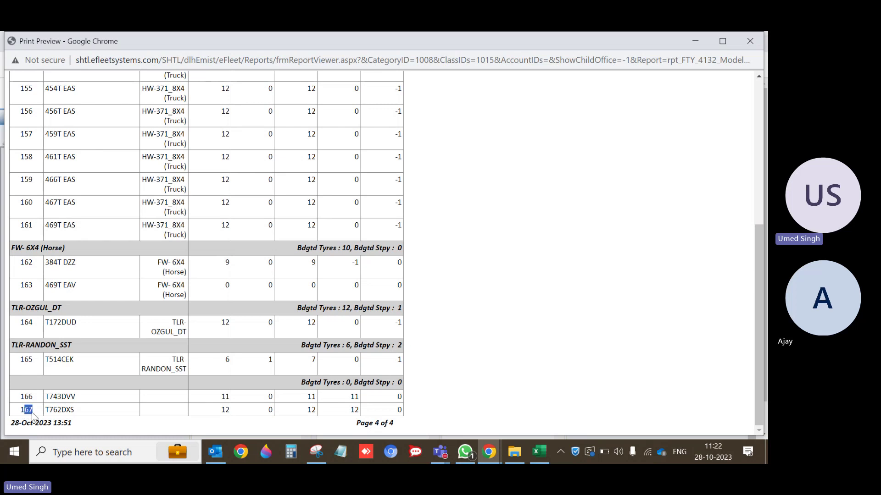
Step: Examine the vehicles on page 4 of the All Fleet report, including row 167 and the budgeted figures of the unnamed model group
scroll(138, 260, "up", 6)
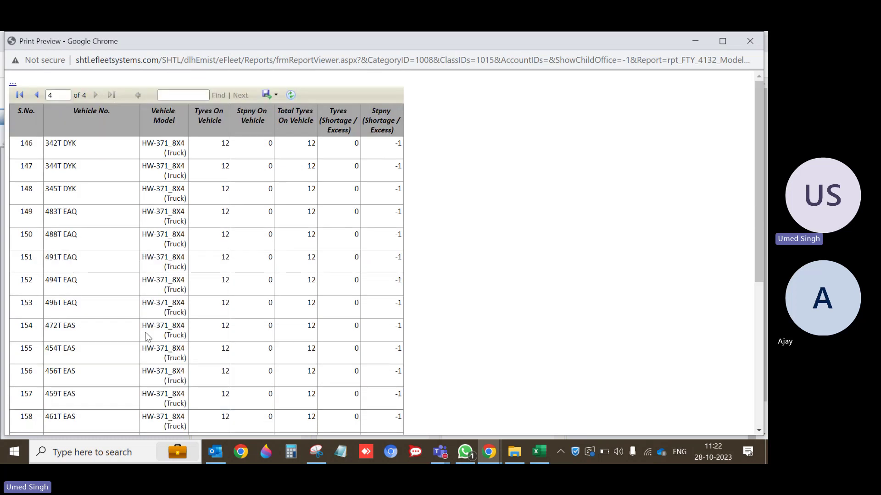
scroll(148, 338, "down", 6)
left_click_drag(24, 409, 57, 410)
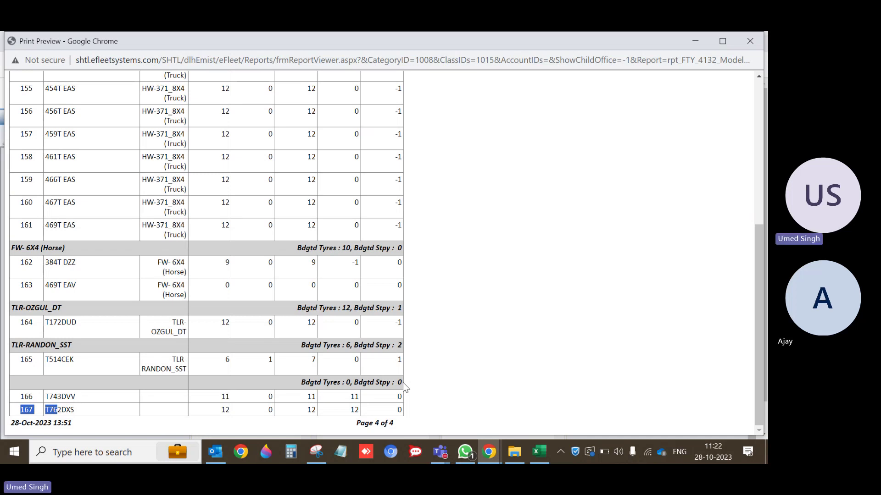
left_click(367, 375)
scroll(238, 237, "up", 3)
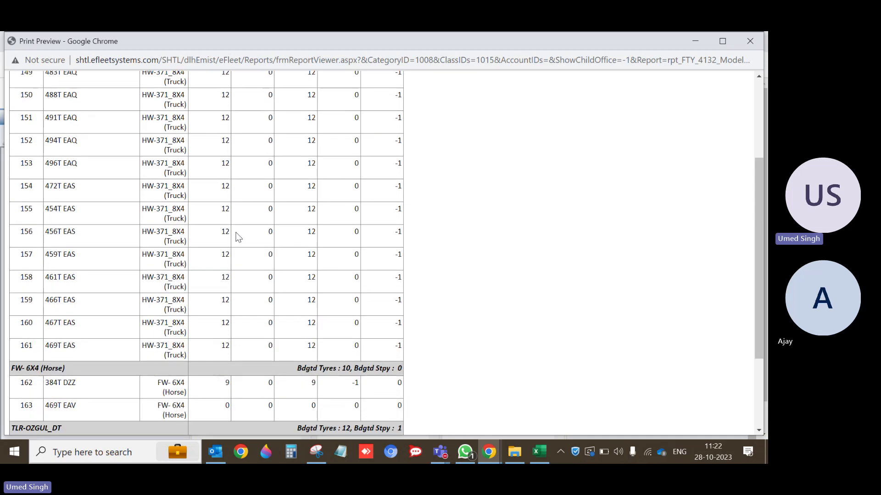
scroll(238, 237, "up", 3)
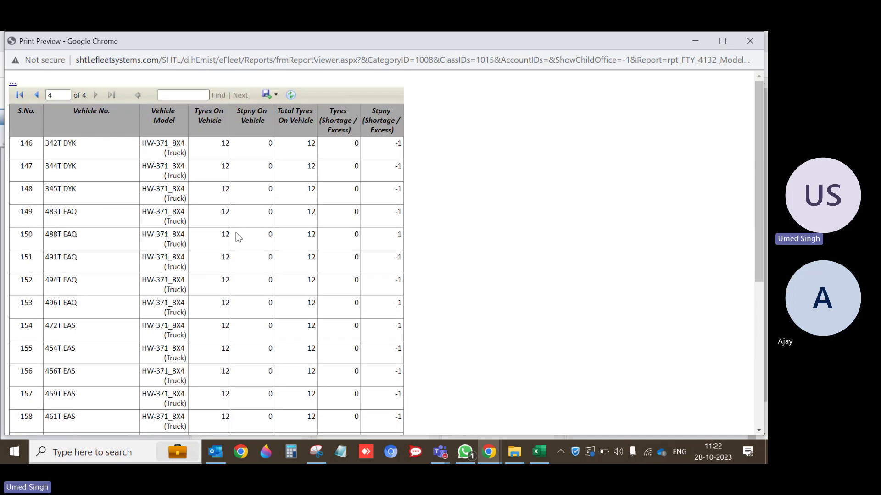
Step: Open page 3 of the All Fleet report and examine the vehicle number, TLR-CIMC_DT model and total tyres in row 96
left_click(36, 95)
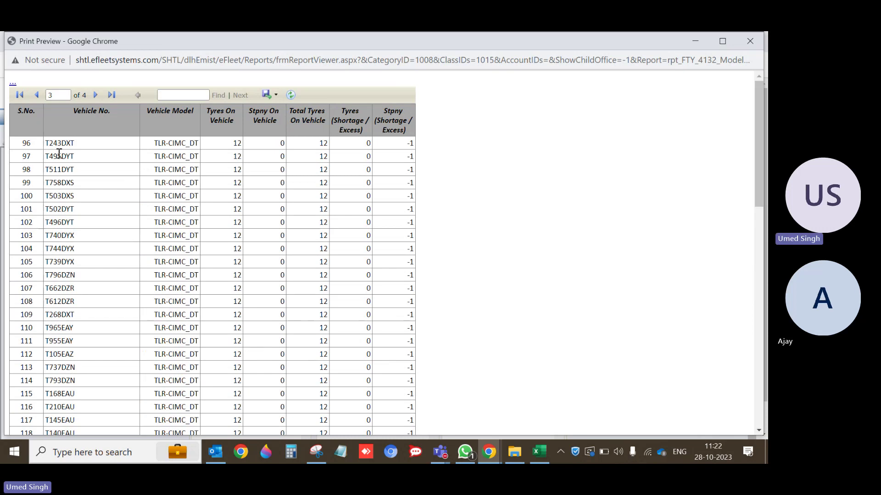
left_click_drag(45, 144, 97, 152)
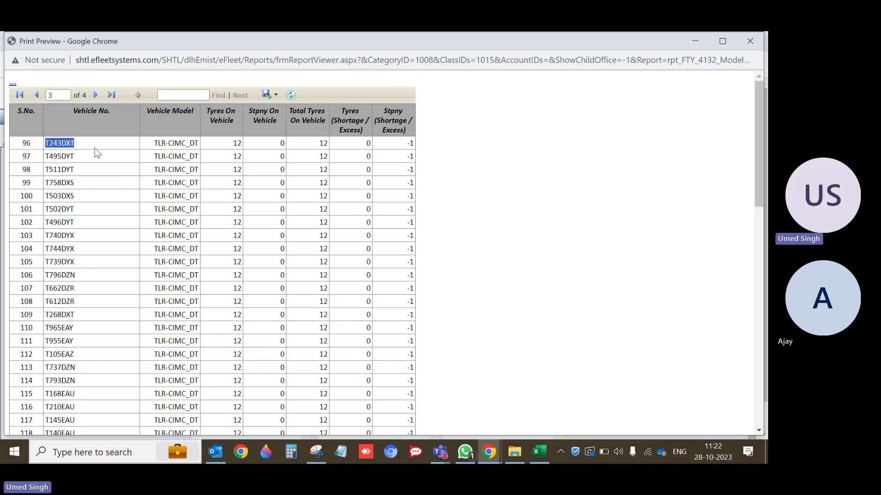
left_click(161, 154)
left_click_drag(169, 143, 198, 143)
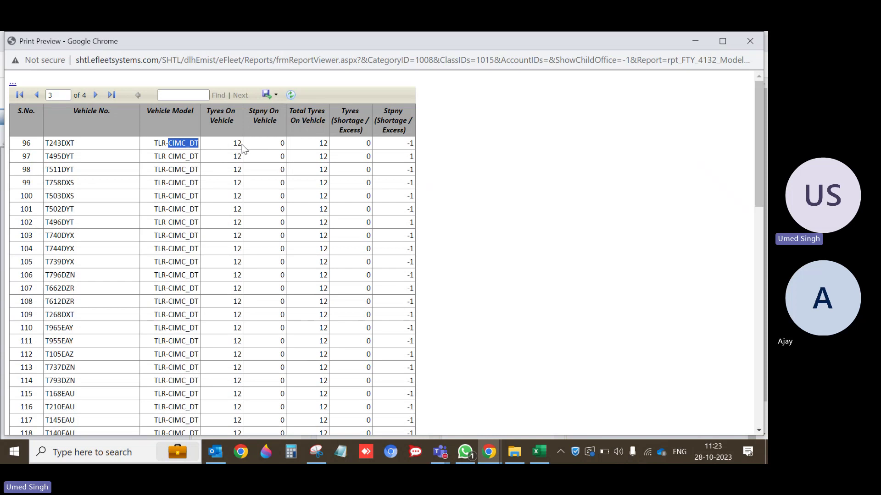
left_click(326, 139)
double_click(326, 142)
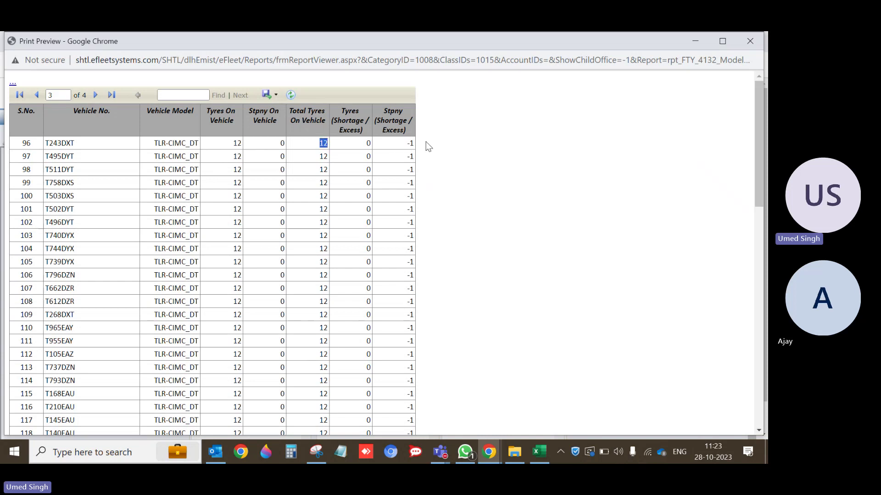
Step: Examine the tyre excess and stepney shortage figures of the TLR-CIMC_DT vehicle in row 123 against the rows above
scroll(401, 183, "down", 5)
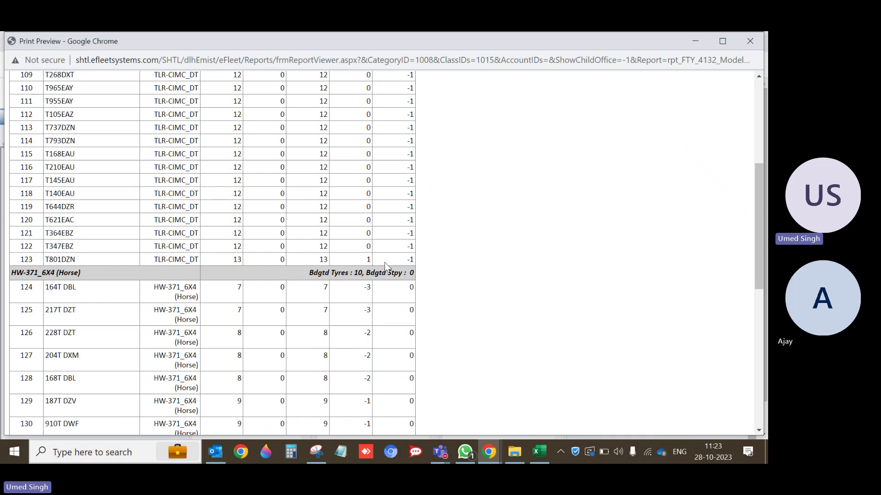
left_click_drag(407, 260, 410, 260)
left_click(410, 261)
scroll(384, 255, "up", 5)
scroll(375, 320, "down", 3)
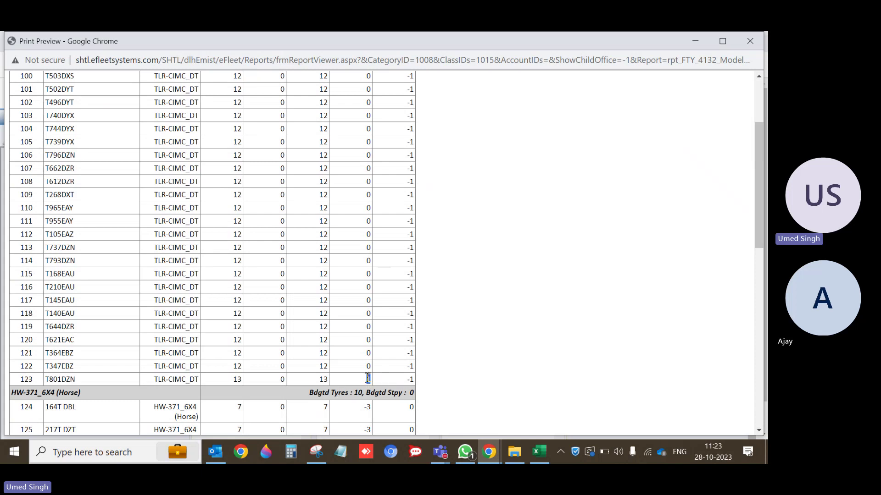
left_click(409, 379)
left_click(353, 378)
Step: Review the remaining model groups on page 3, from TLR-CIMC_DT down to HW-371_8X4 (Truck)
scroll(354, 378, "up", 3)
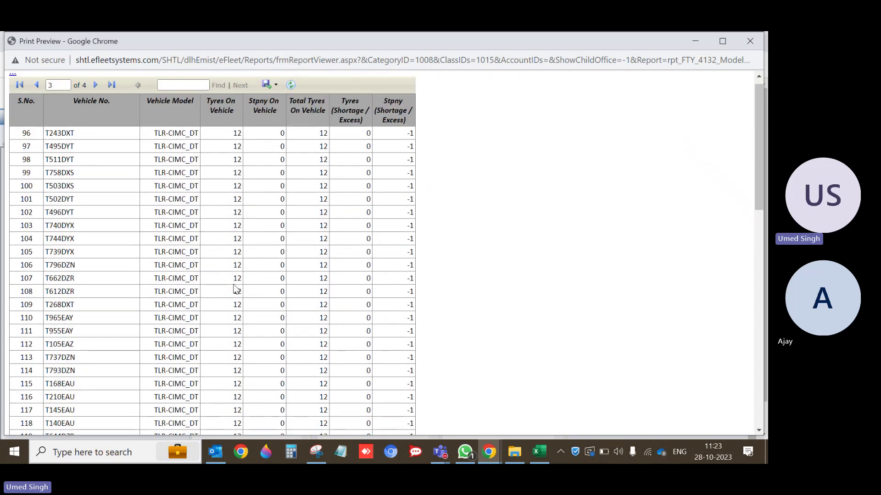
scroll(233, 285, "down", 10)
scroll(233, 288, "down", 2)
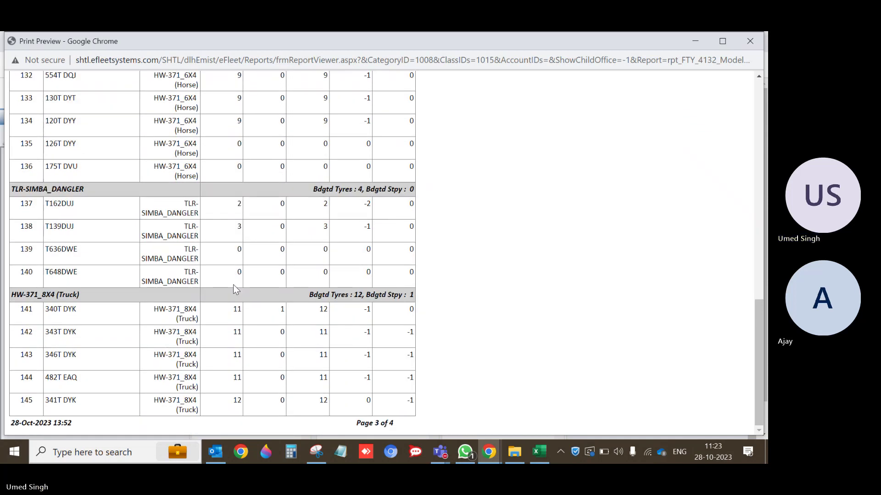
Step: Close the report preview and load vehicle 103T ECZ in Vehicle Master New [846]
scroll(233, 288, "up", 12)
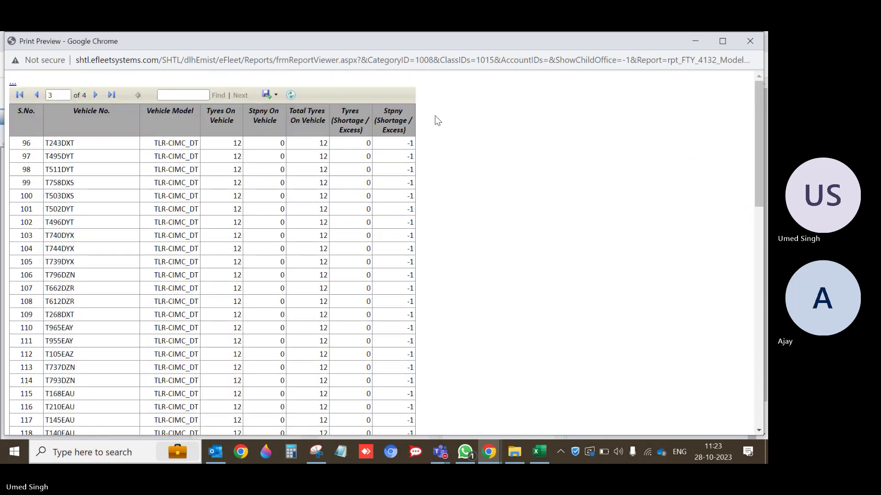
left_click(750, 42)
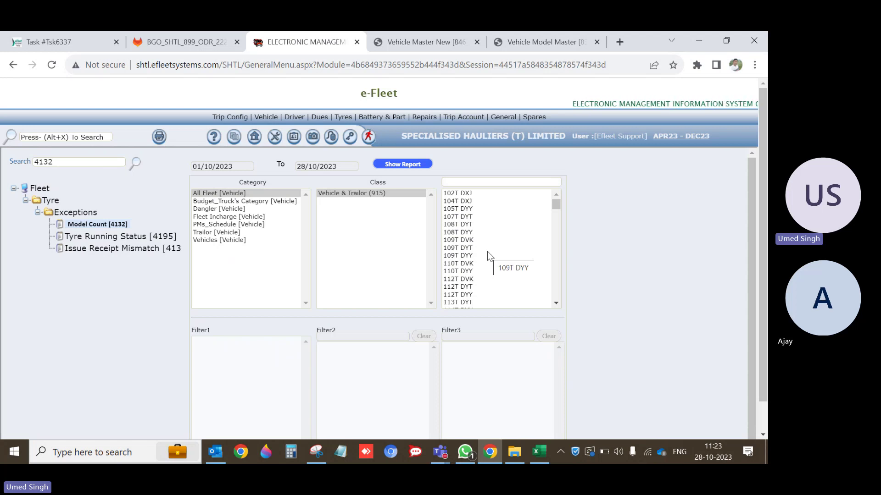
mouse_move(265, 120)
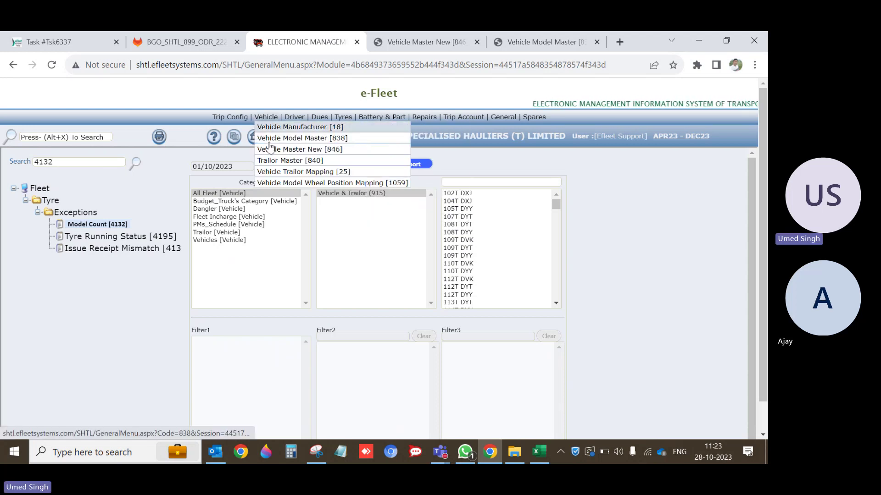
left_click(281, 151)
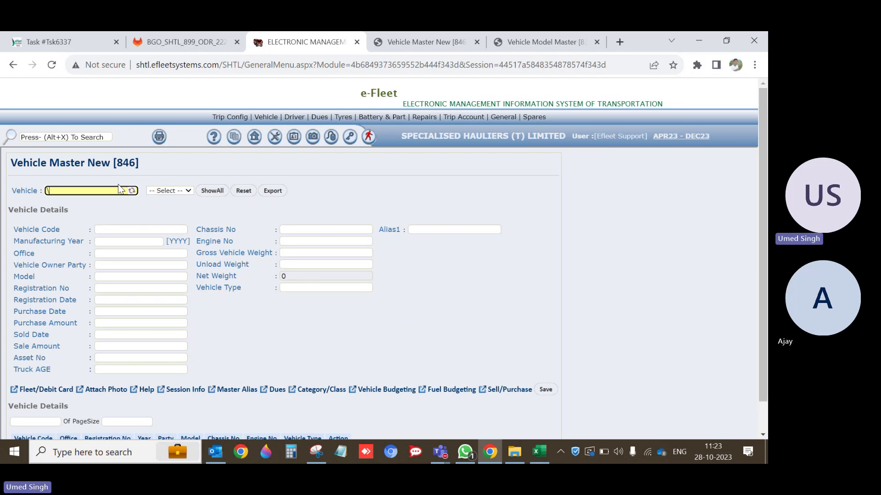
left_click(118, 190)
key("Down")
key("Down")
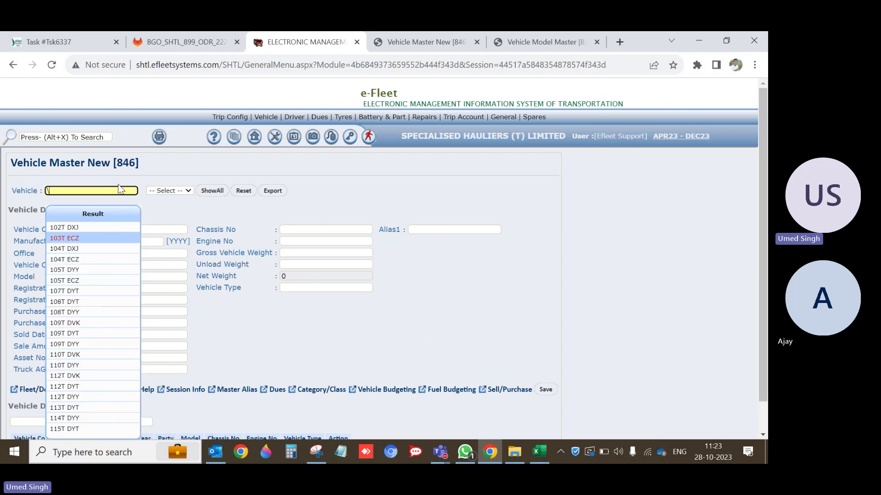
key("Return")
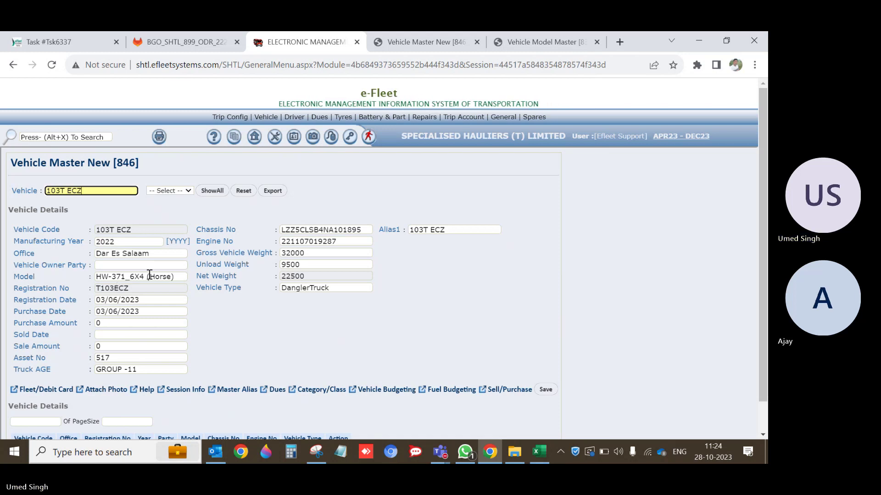
Step: Copy the vehicle's model HW-371_6X4 (Horse) and look it up in Vehicle Model Master [838]
left_click_drag(174, 276, 93, 278)
key("ctrl+c")
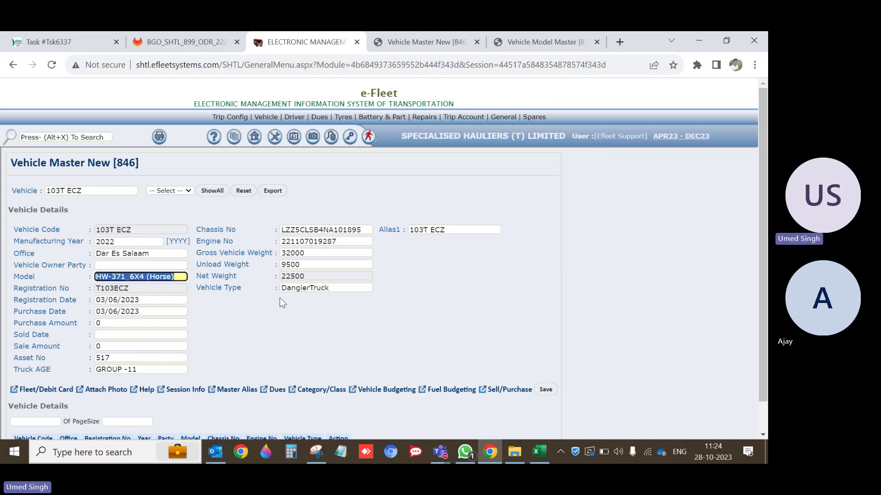
left_click(426, 44)
left_click(541, 41)
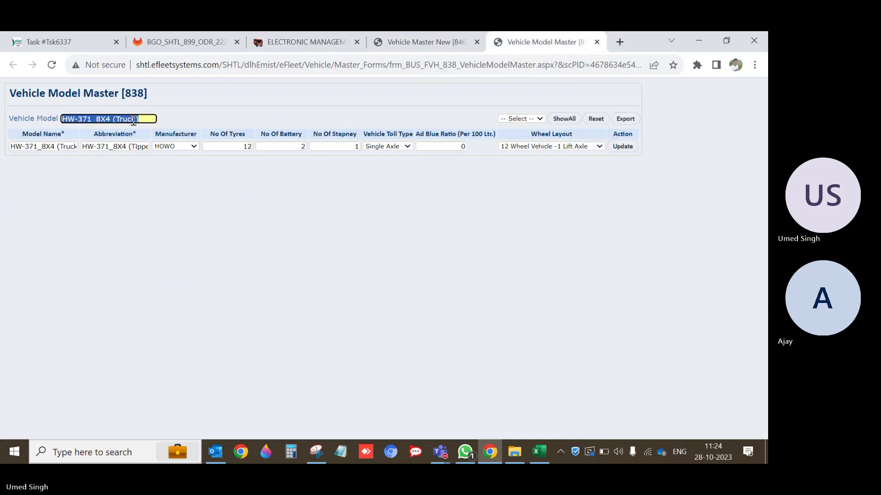
key("ctrl+v")
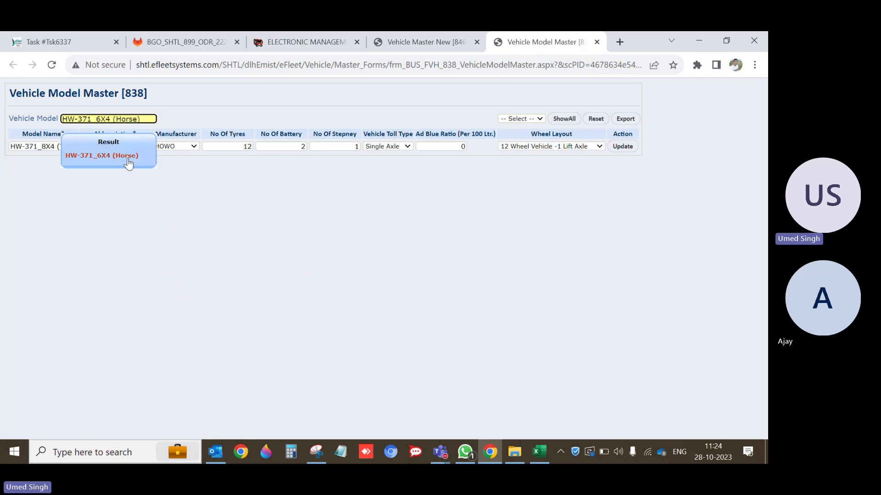
left_click(127, 158)
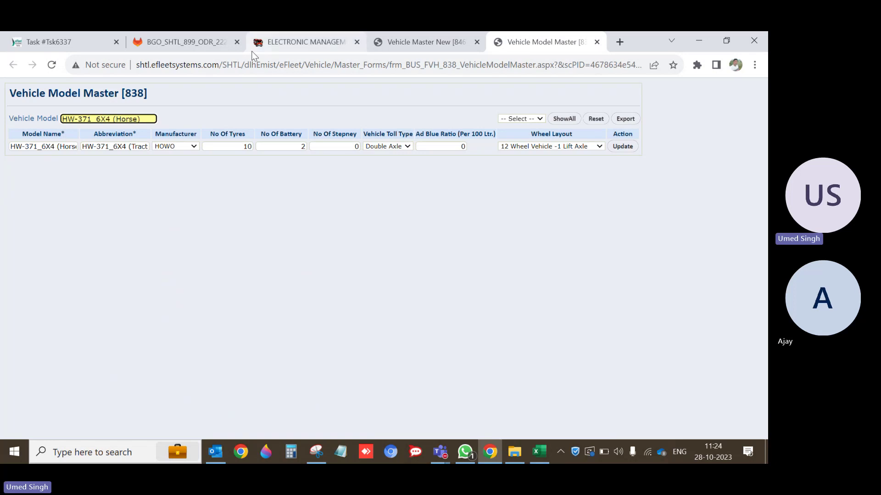
Step: Compare the vehicle master record of 103T ECZ with the tyre count set for HW-371_6X4 (Horse) in the model master
left_click(308, 42)
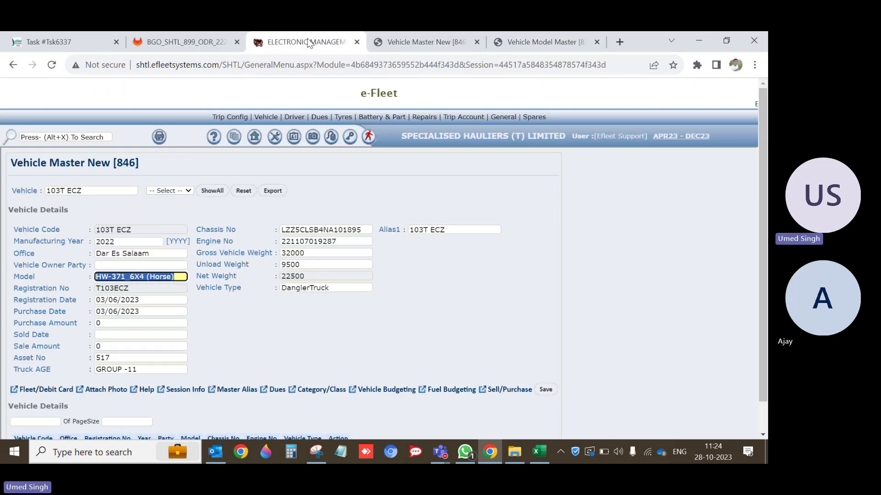
left_click(449, 41)
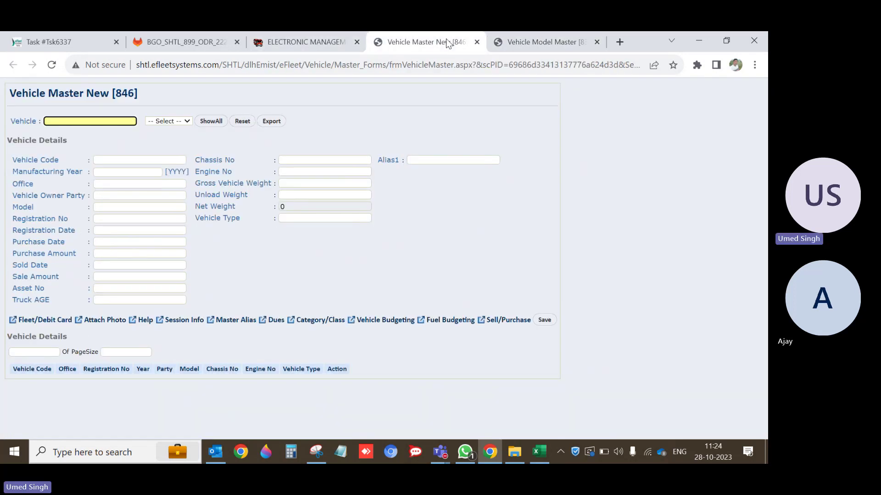
left_click(536, 43)
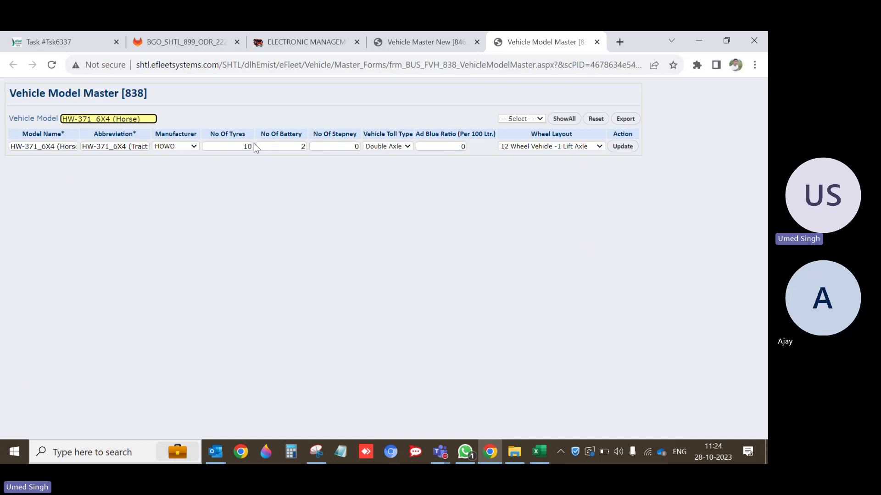
left_click(290, 45)
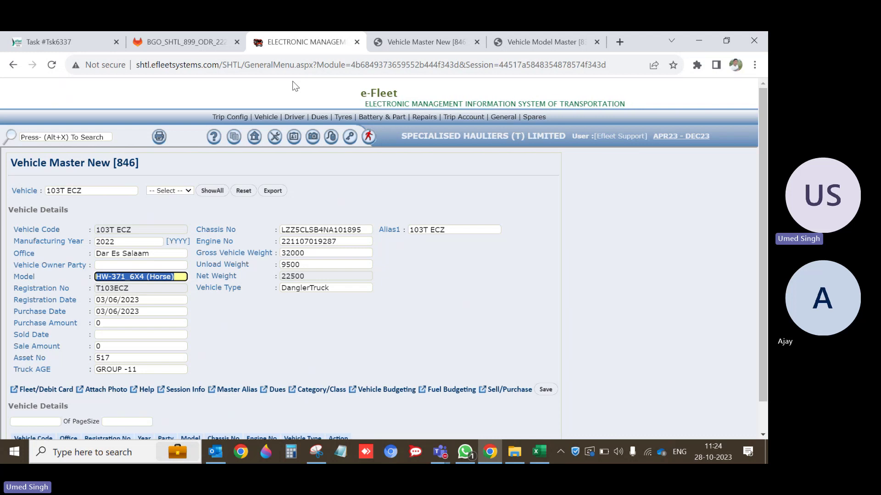
Step: Copy the vehicle code 103T ECZ from its master record and open the fleet report selection page
left_click(136, 233)
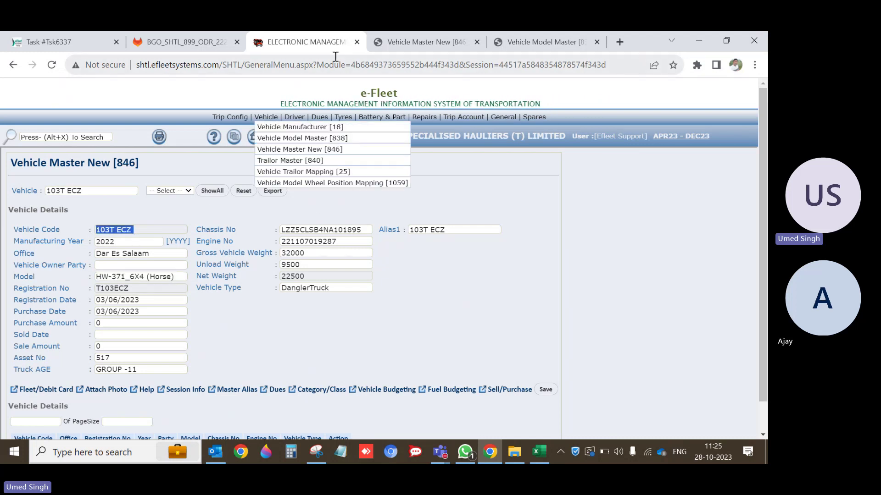
left_click(424, 42)
left_click(303, 41)
mouse_move(259, 140)
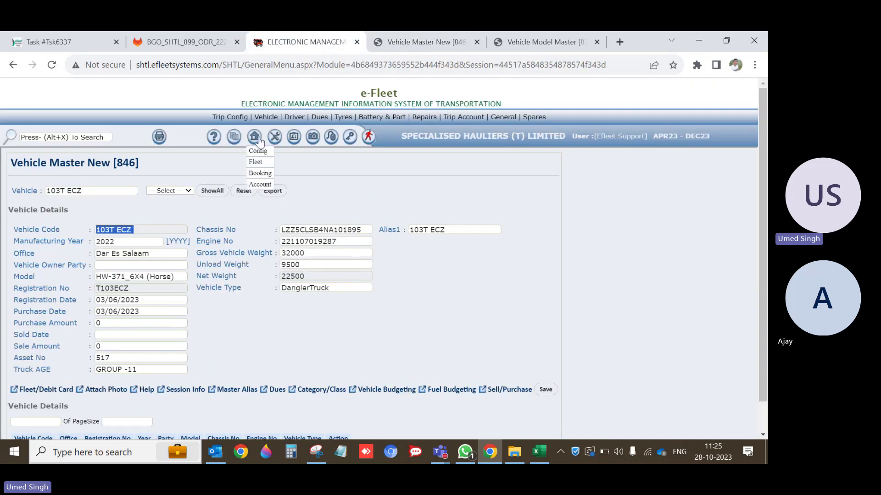
left_click(287, 156)
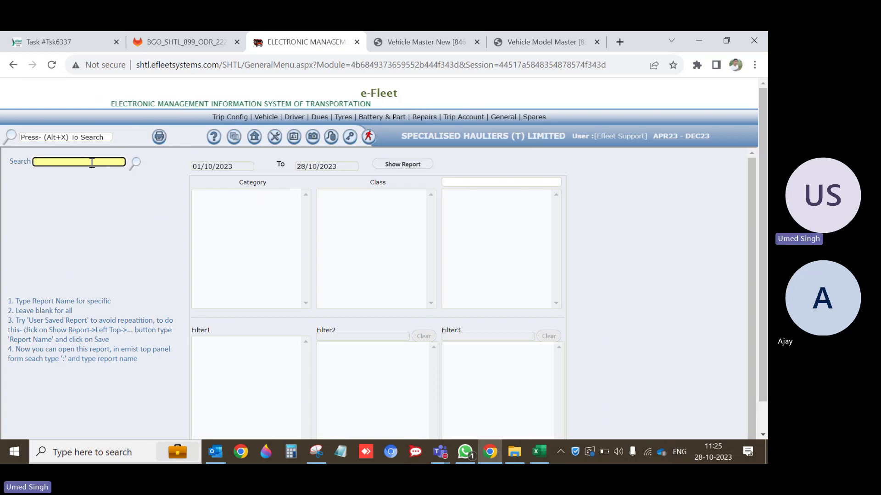
Step: Search the reports for "curre" and open the Current Tyre Ledger [4154] criteria
type("curre")
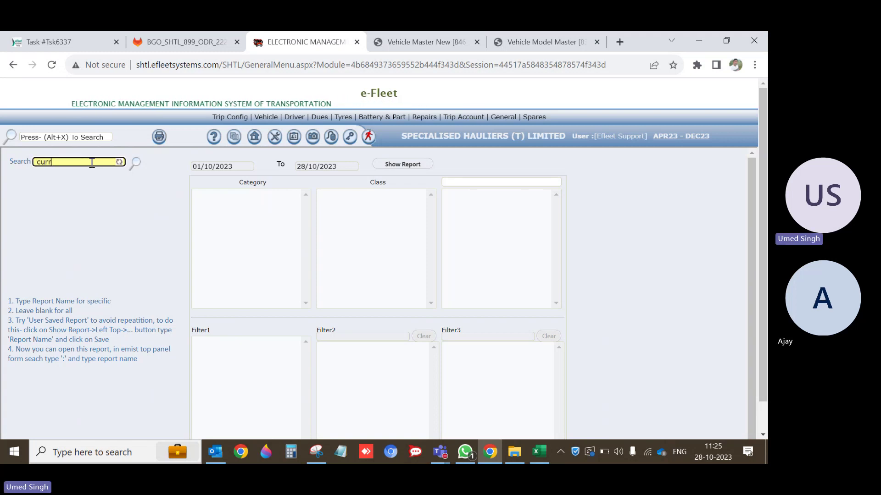
key("Down")
key("Down")
key("Down")
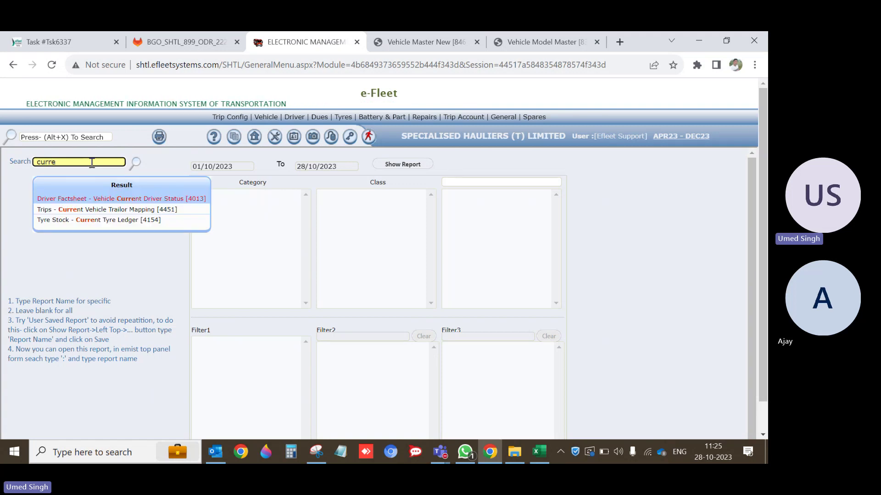
key("Return")
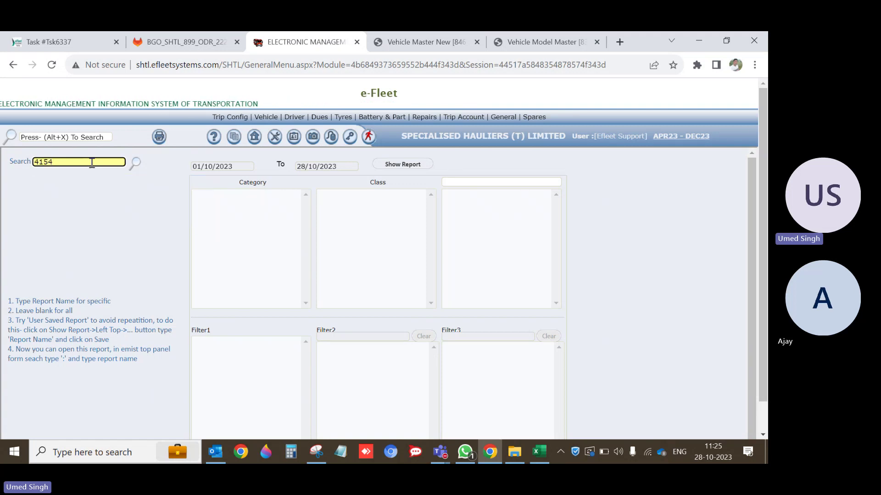
left_click(135, 164)
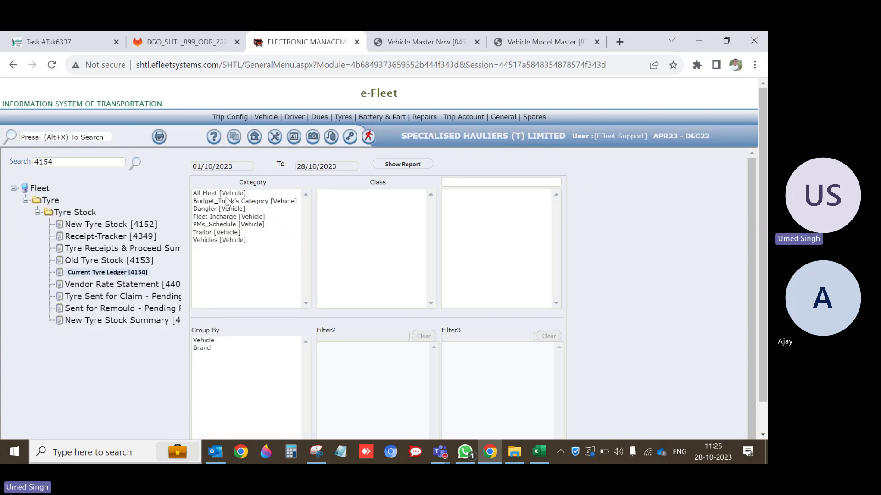
Step: Group the tyre ledger by Vehicle and choose the Vehicle & Trailor class of the All Fleet category
left_click(227, 241)
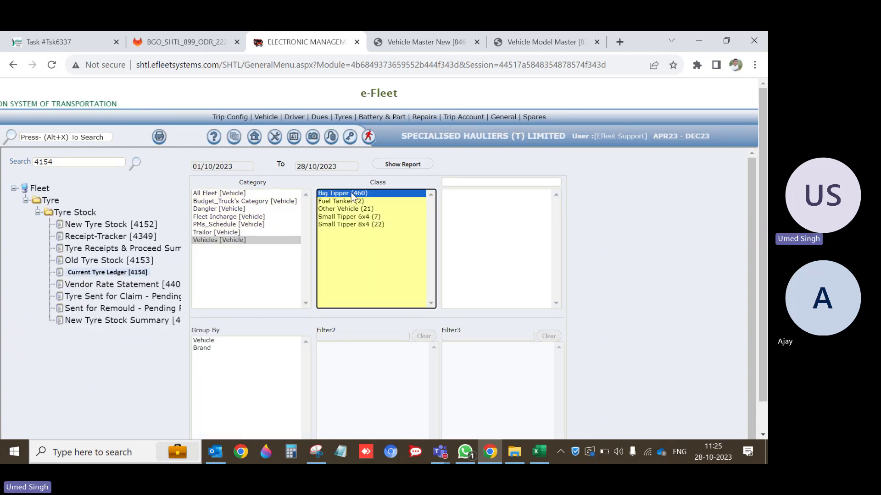
left_click(352, 193)
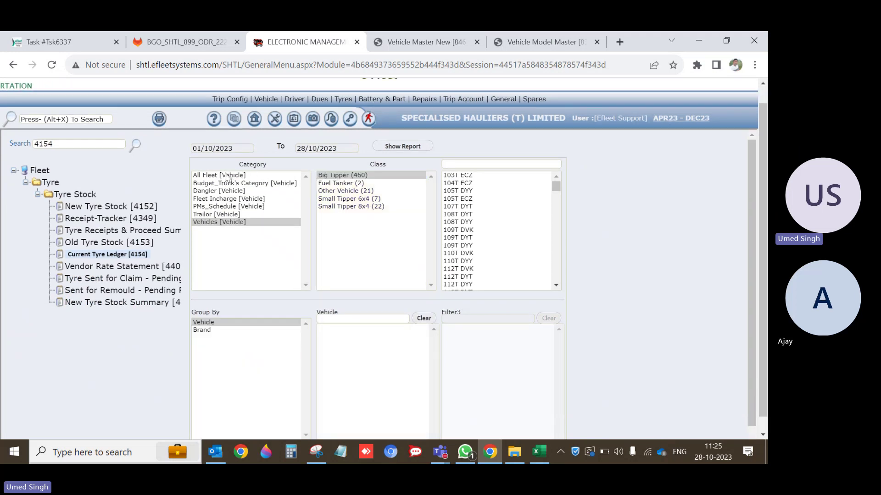
left_click(228, 176)
left_click(356, 176)
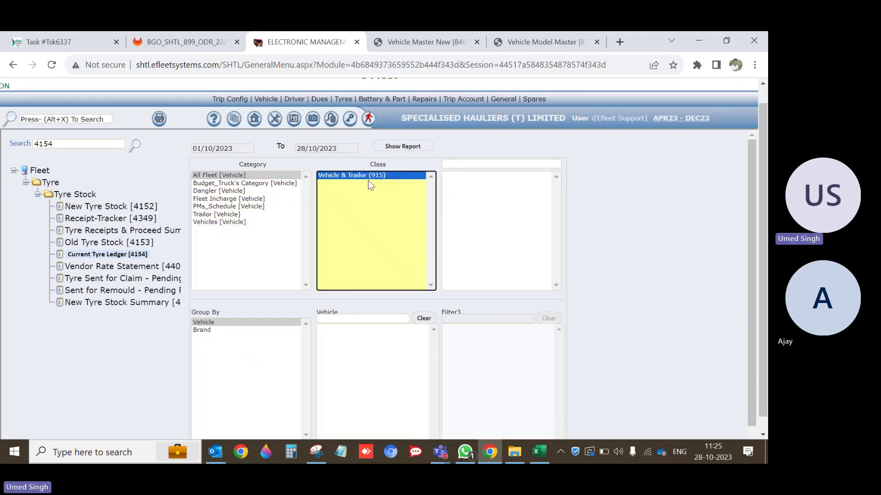
left_click(487, 165)
type("103T ECZ")
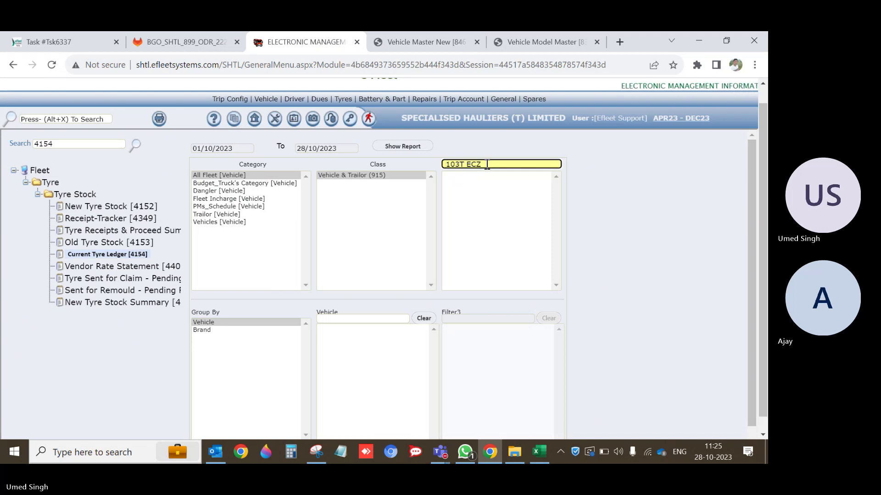
key("BackSpace")
key("BackSpace")
key("BackSpace")
key("BackSpace")
key("BackSpace")
key("BackSpace")
key("BackSpace")
key("BackSpace")
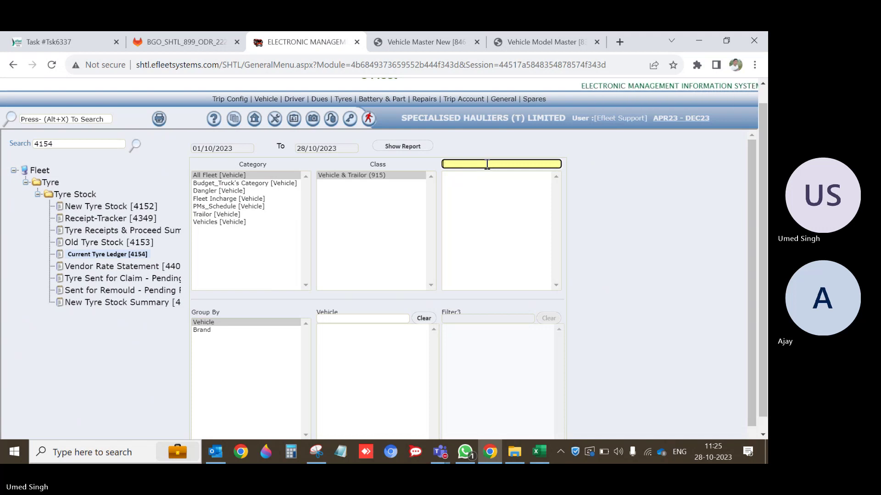
type("103T ECZ")
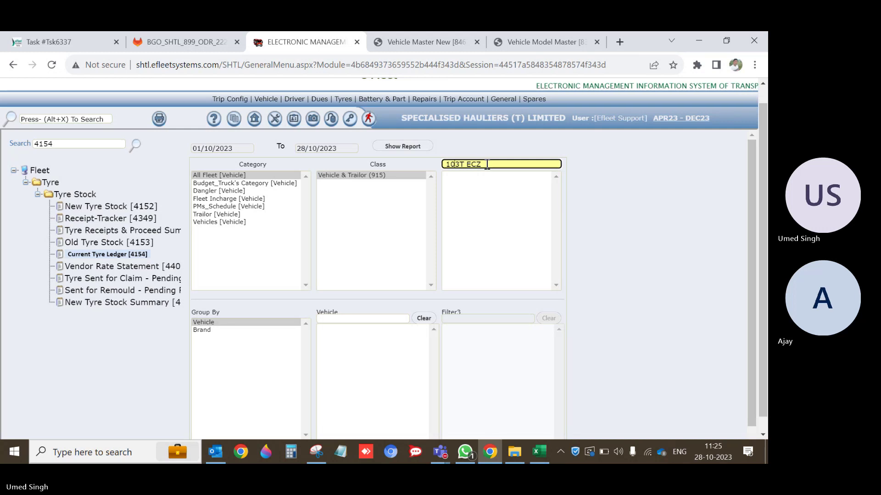
key("Home")
key("Delete")
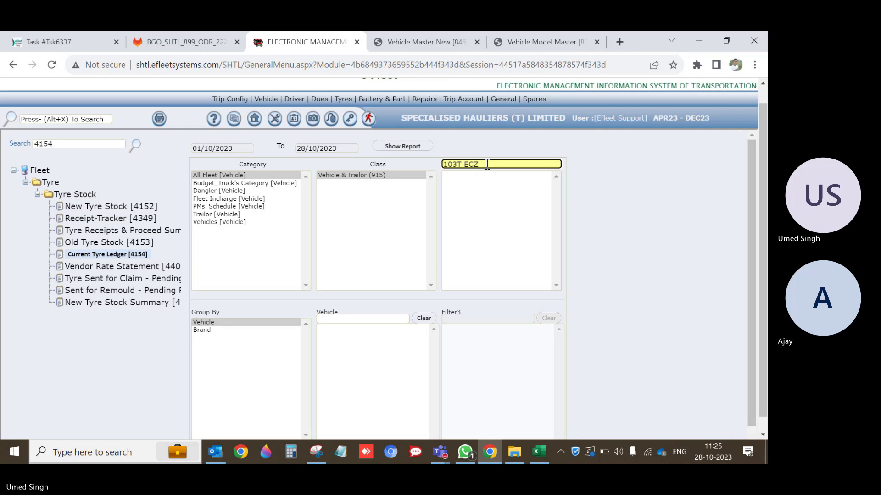
key("ctrl+a")
key("ctrl+c")
key("BackSpace")
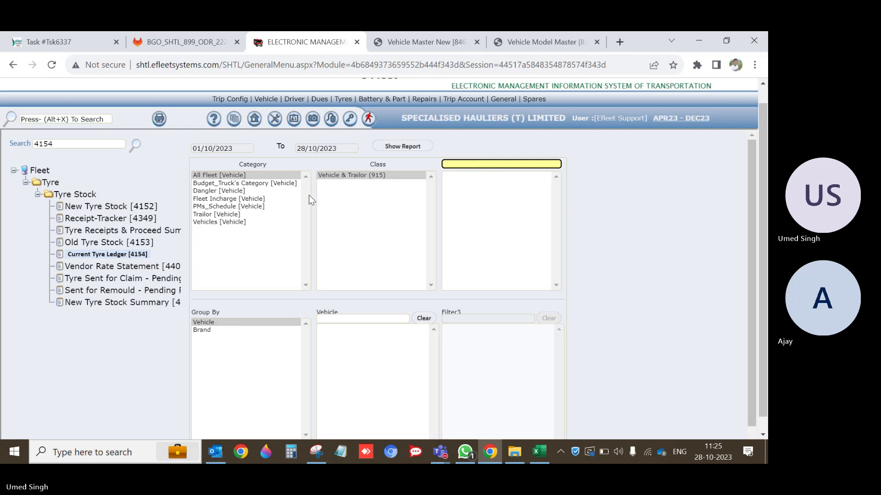
Step: Reload the vehicle list for All Fleet, Vehicle & Trailor, and try to filter it again for 103T ECZ
left_click(243, 175)
left_click(355, 176)
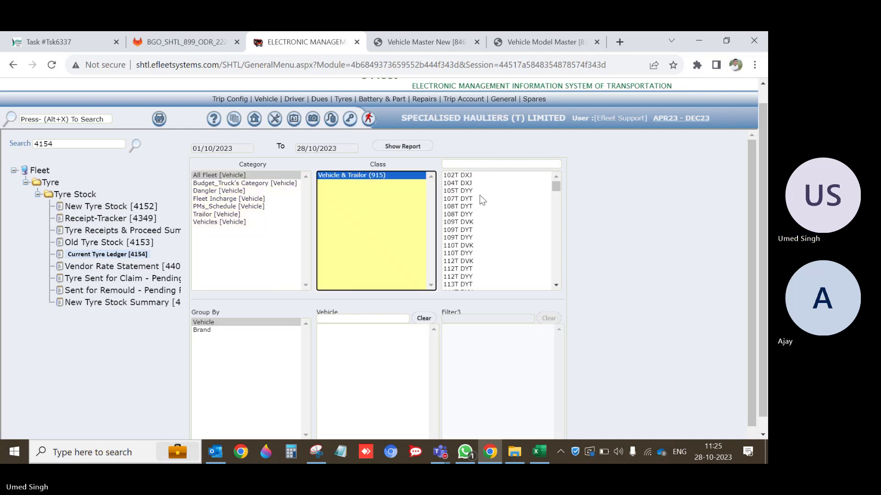
left_click(480, 164)
key("ctrl+v")
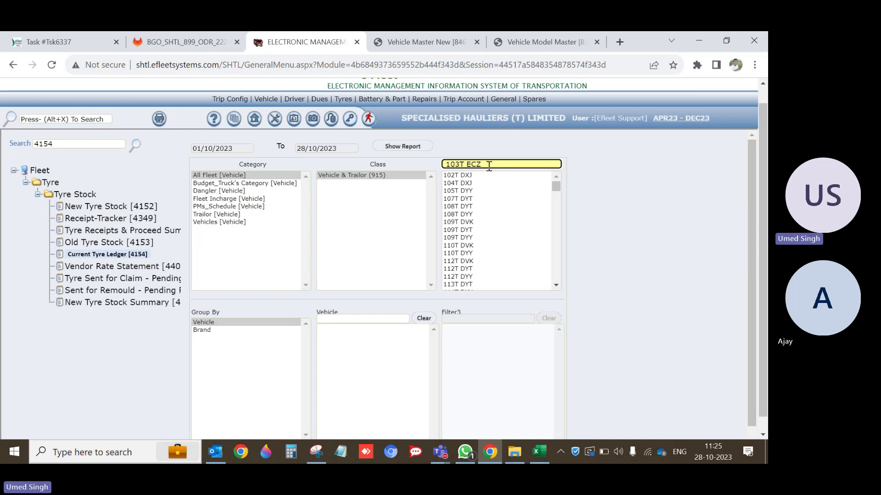
key("ctrl+a")
key("BackSpace")
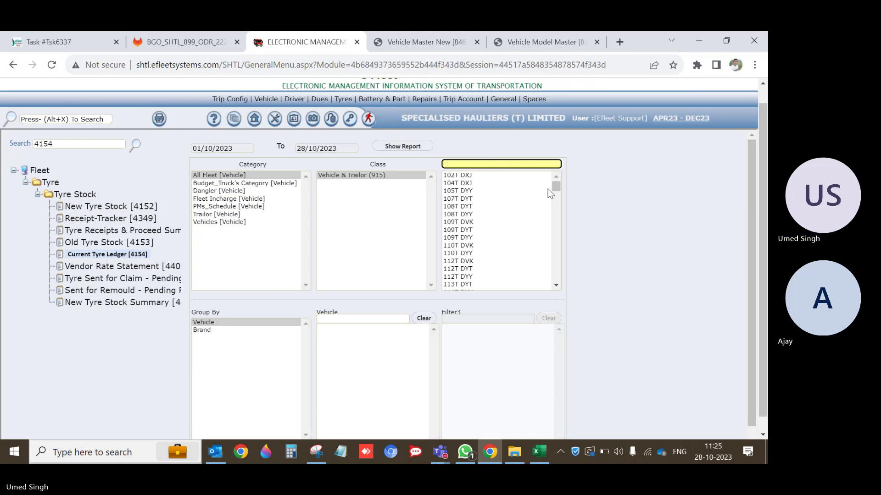
key("Tab")
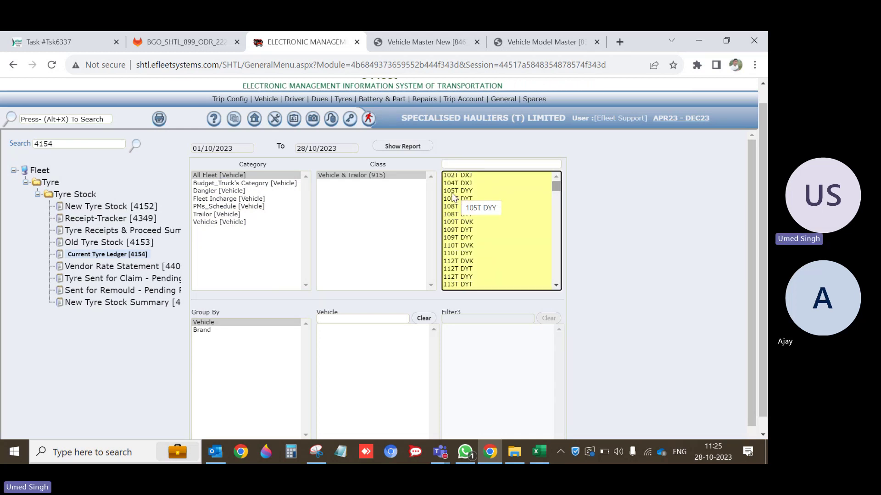
left_click(230, 222)
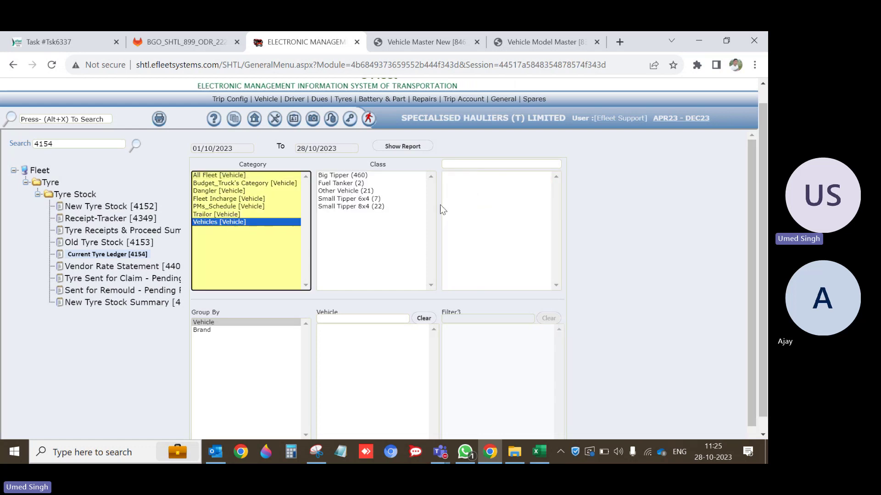
key("Tab")
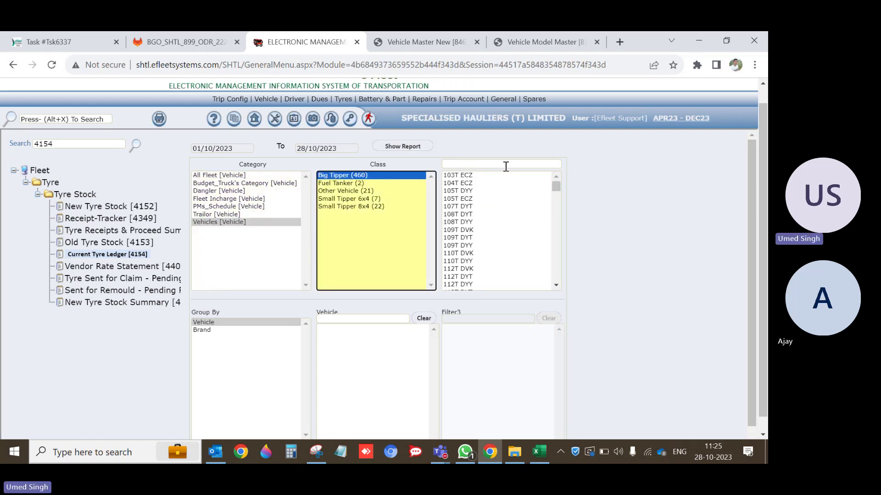
left_click(477, 175)
left_click(397, 147)
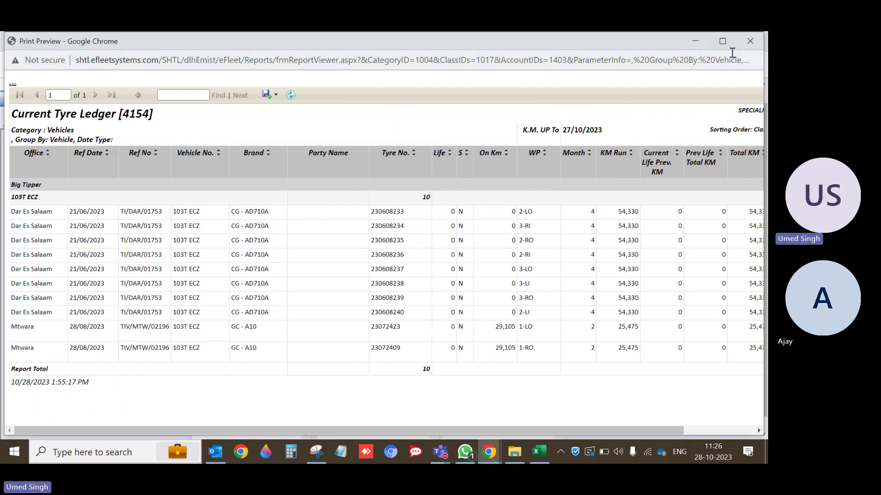
left_click(752, 44)
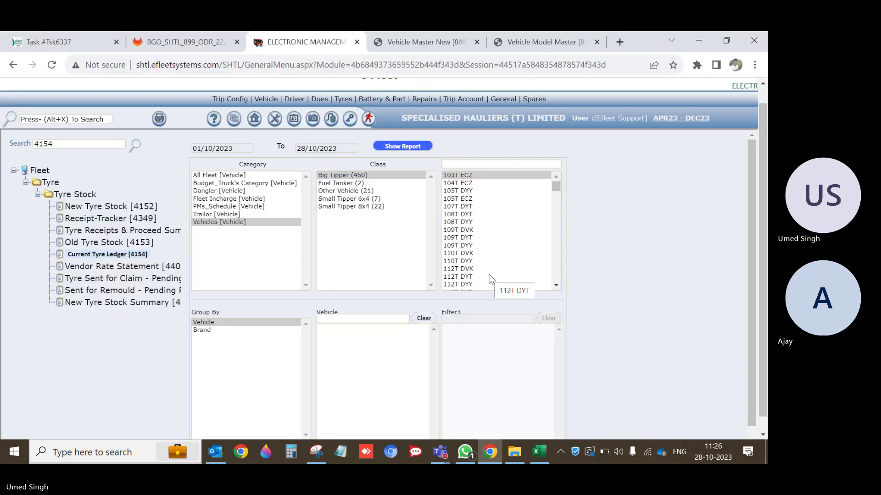
Step: Examine the tyre and stepney numbers of the vehicle models in Vehicle Model Master [838]
left_click(413, 42)
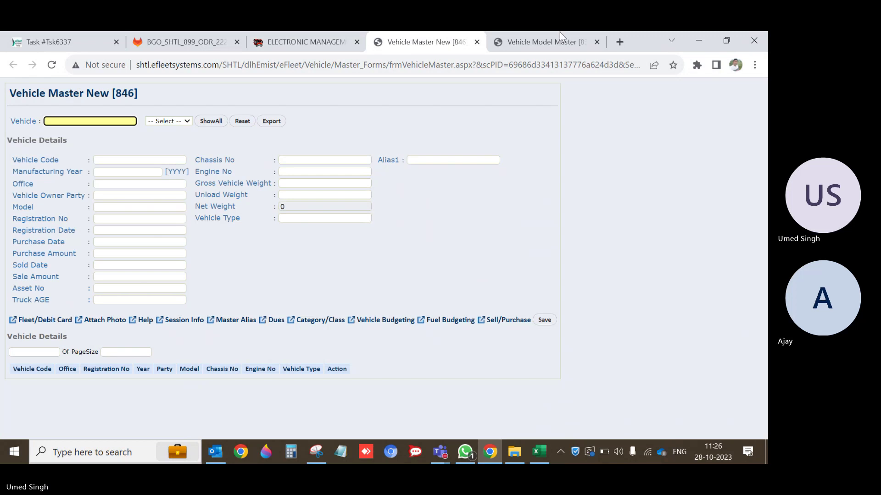
left_click(544, 41)
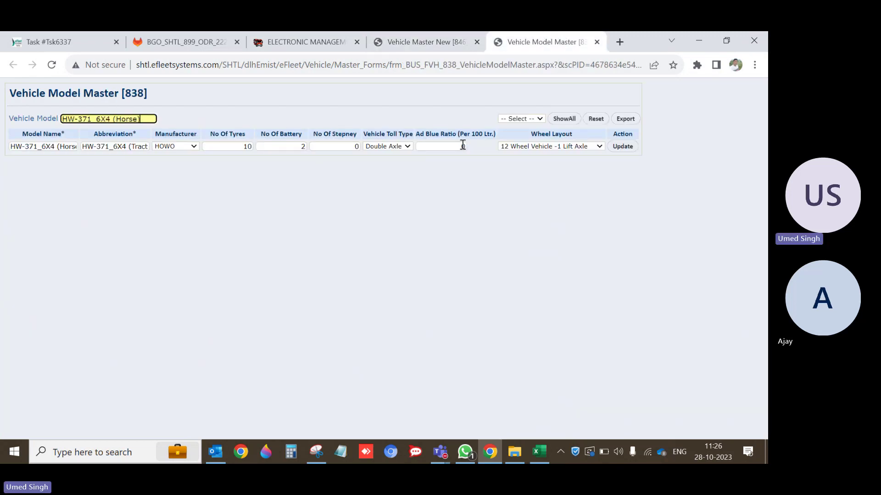
left_click(455, 133)
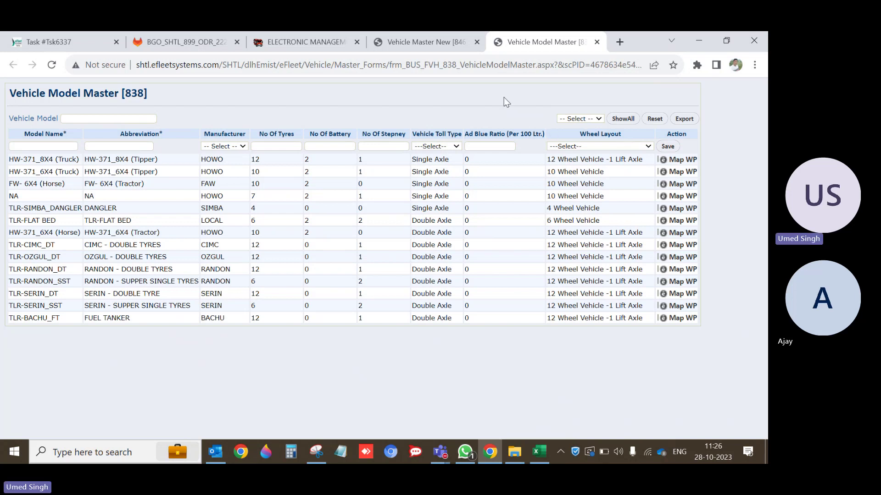
Step: Open the Tyre Issue to Vehicle [588] form in a separate browser tab
left_click(426, 42)
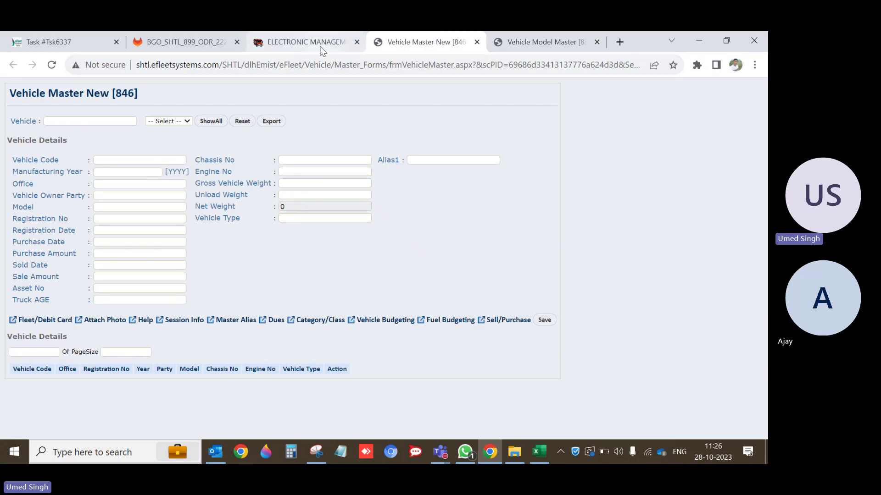
left_click(305, 42)
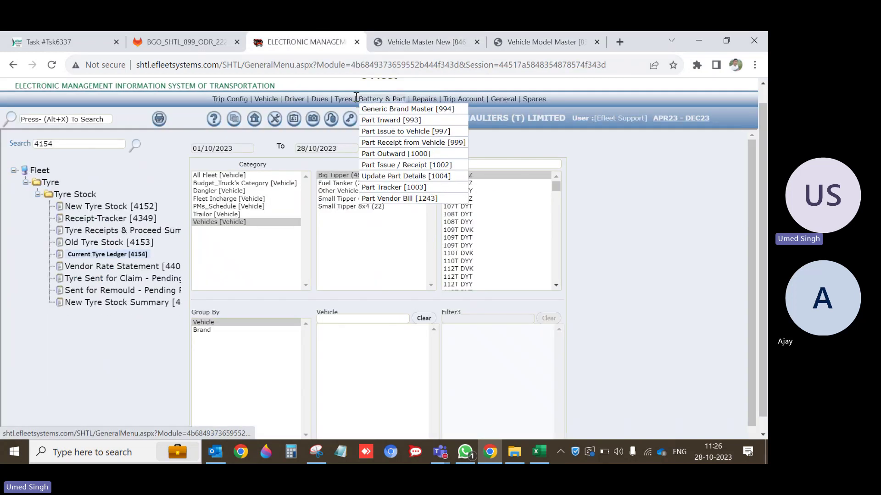
mouse_move(350, 111)
right_click(384, 132)
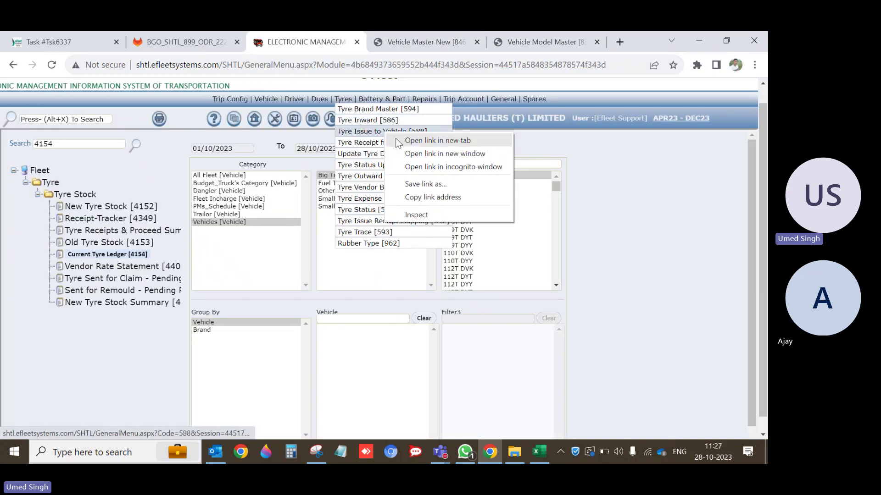
left_click(397, 142)
left_click(556, 45)
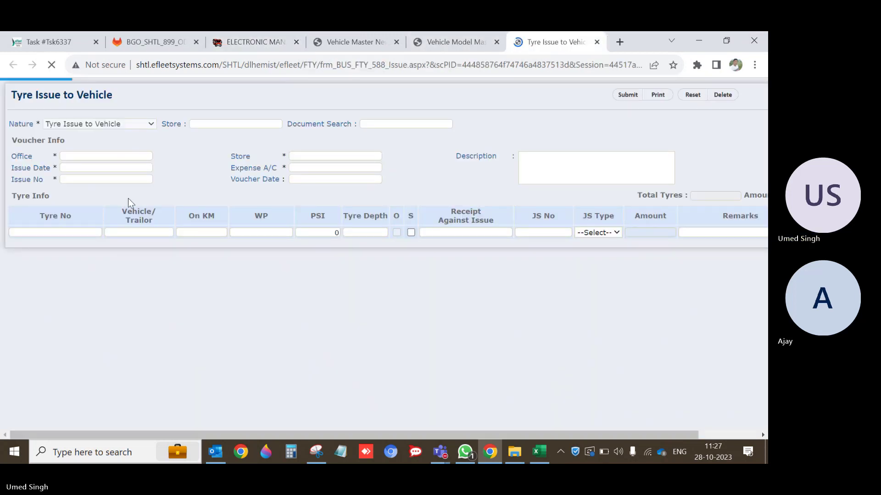
key("ctrl+shift+Tab")
key("ctrl+shift+Tab")
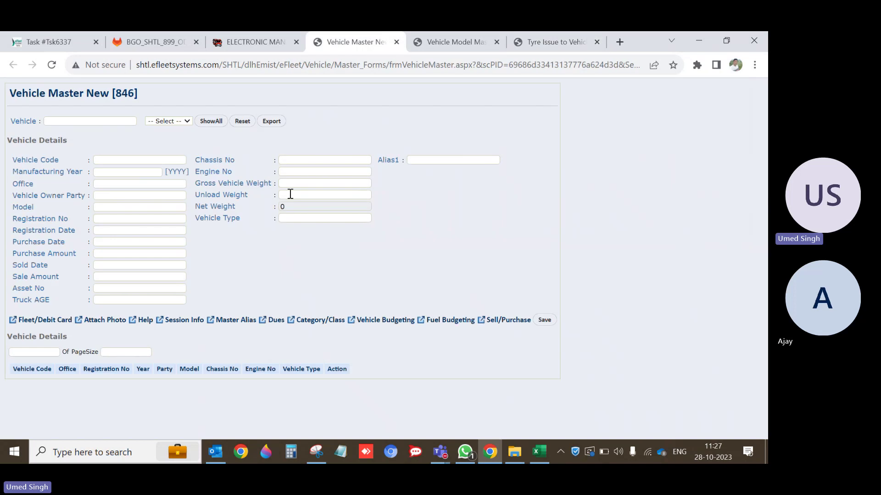
left_click(121, 122)
type("103T ECZ")
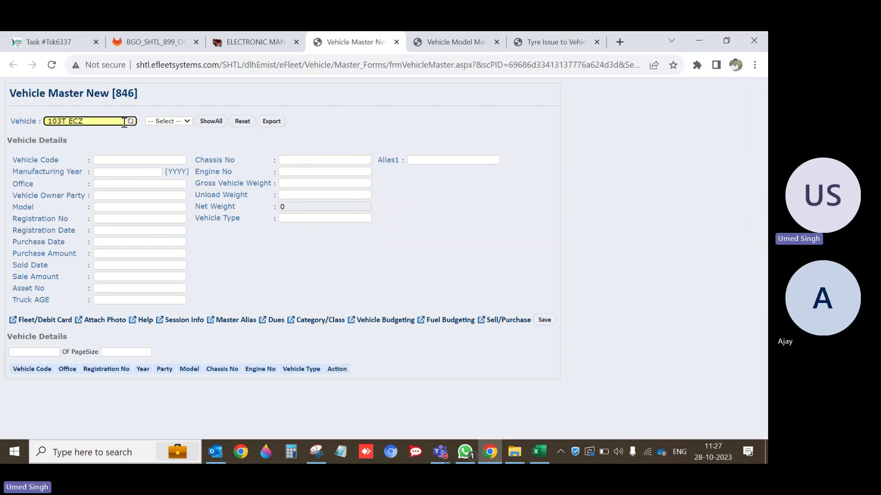
left_click(86, 158)
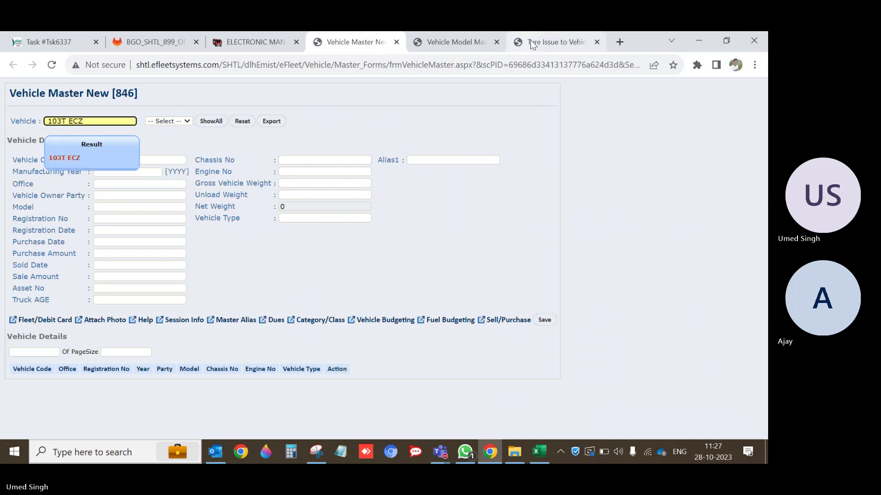
Step: In the tyre issue form, set the store to Dar_Es_Salaam and the expense account to Tyre & Tube Expense
left_click(546, 43)
left_click(307, 154)
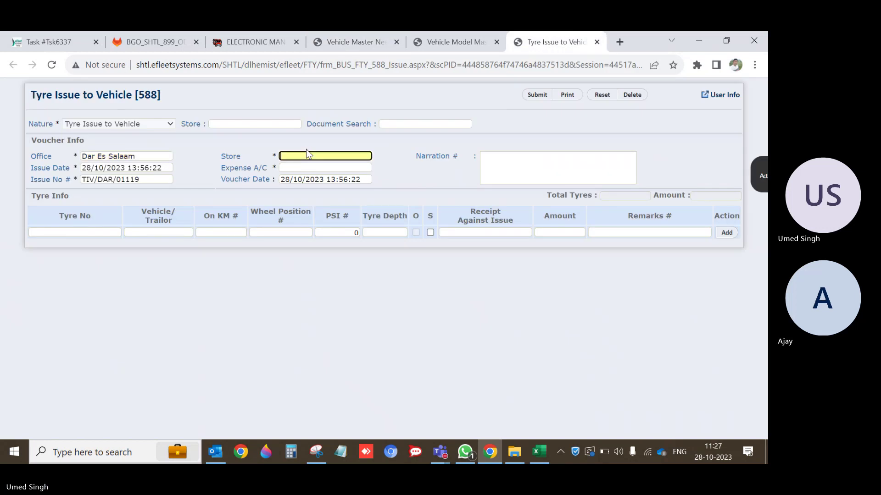
type("dar")
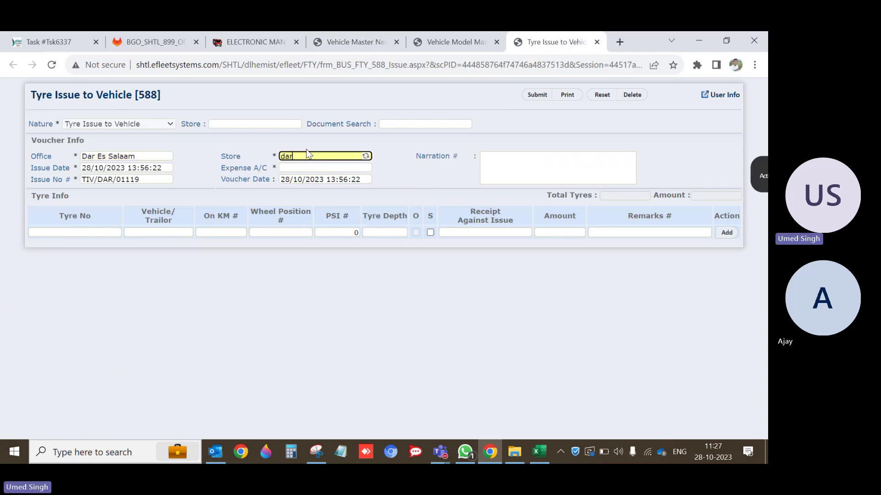
key("Tab")
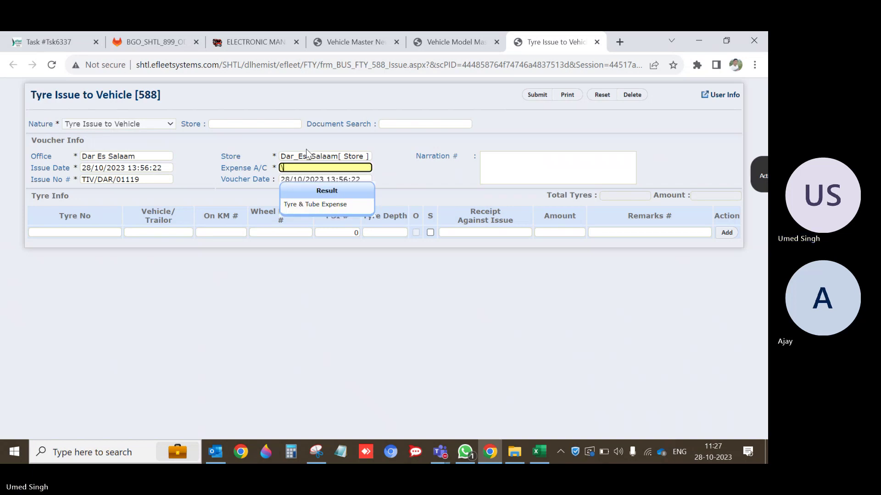
key("Down")
key("Return")
key("Tab")
key("Tab")
key("Tab")
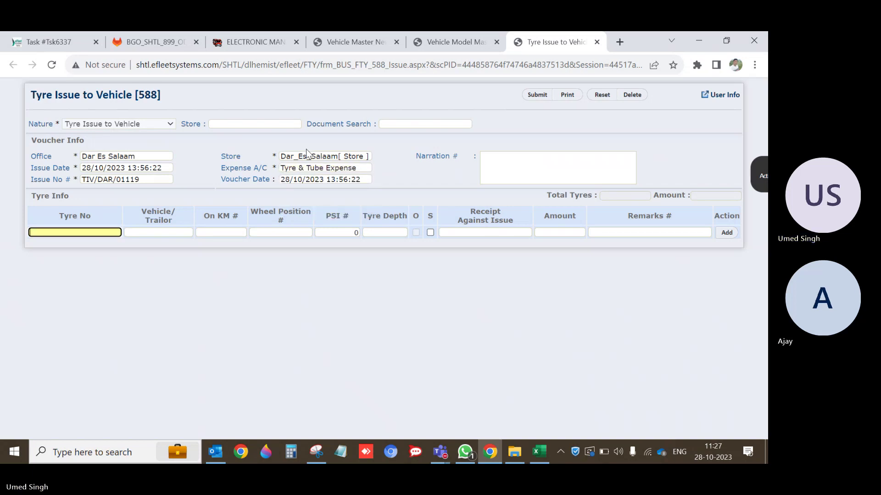
Step: Choose off-vehicle tyre 2301510 as the tyre to issue
key("shift+Tab")
type("\\")
key("Down")
key("Down")
key("Return")
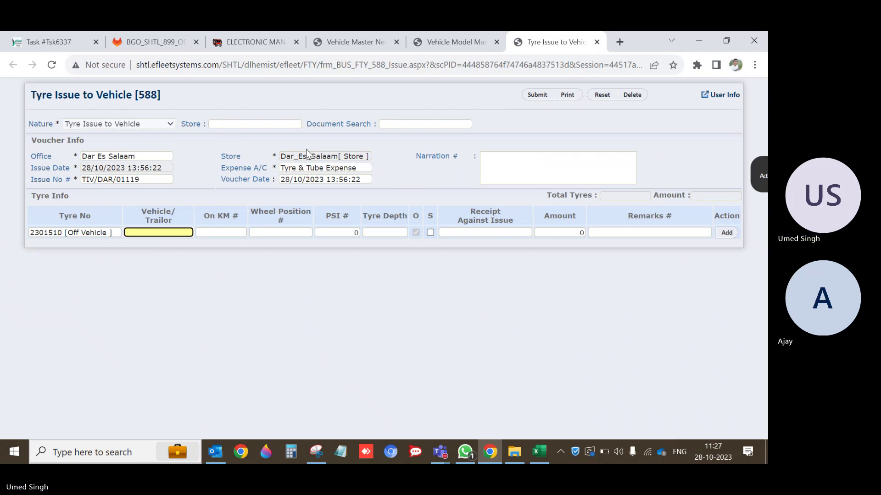
type("103T ECZ")
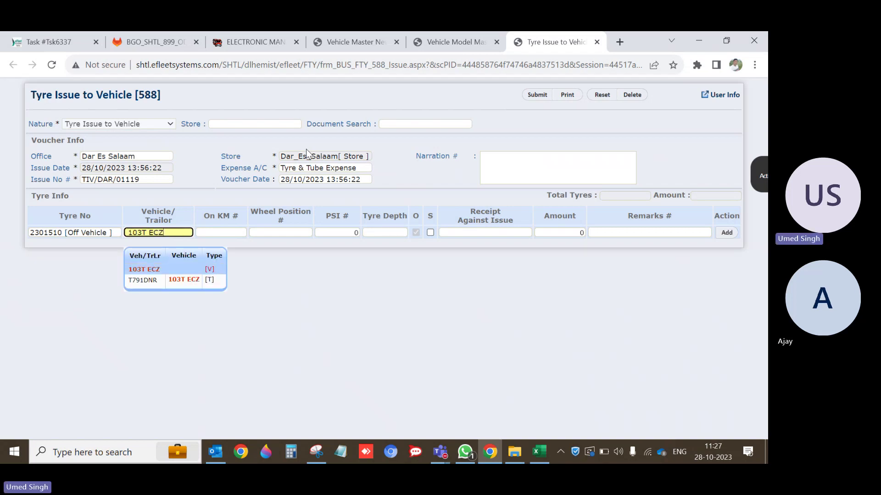
key("Return")
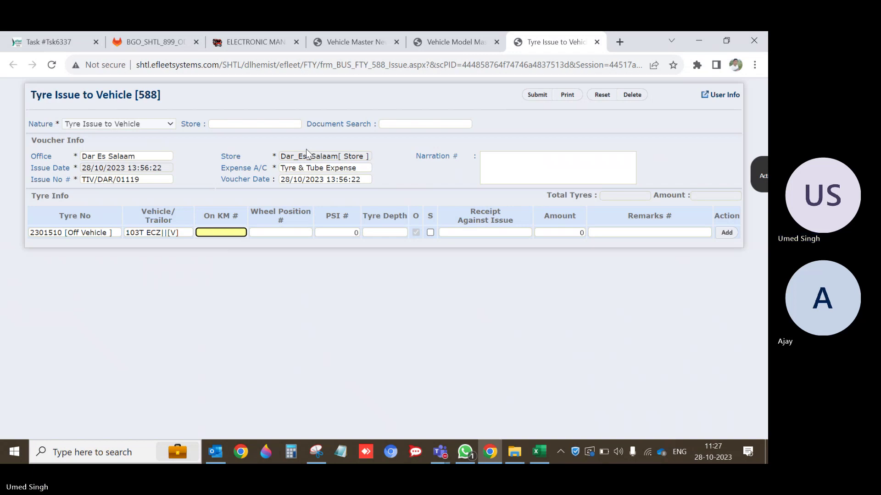
type("456789")
key("Tab")
type("\\")
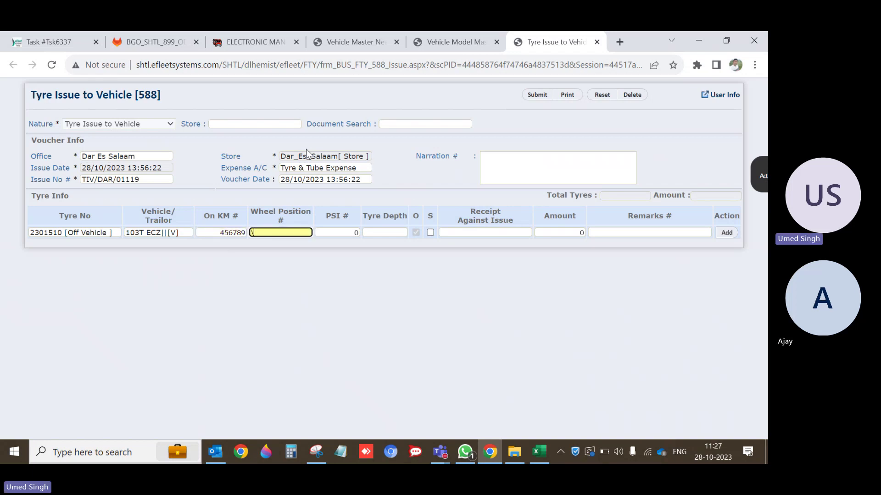
key("Down")
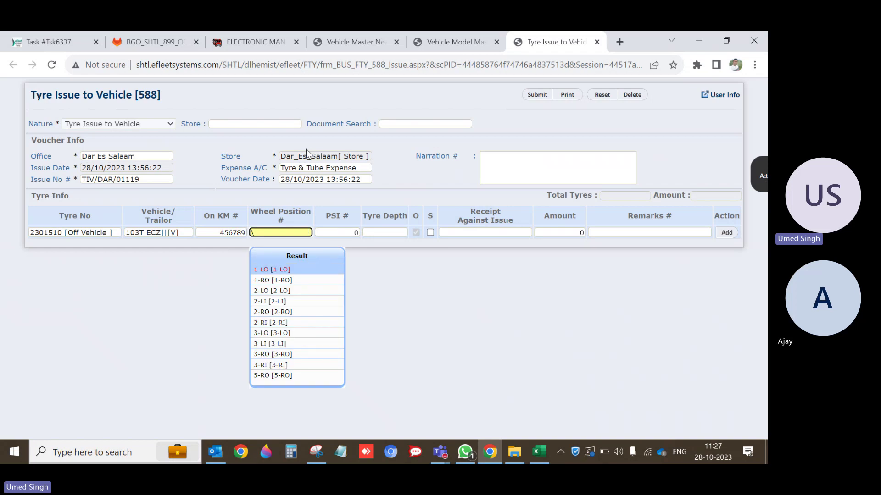
key("Return")
type("120")
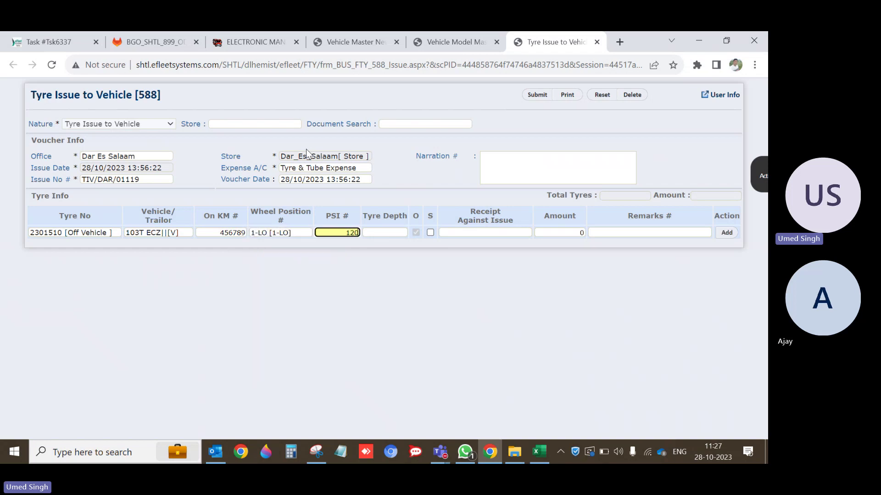
Step: Try to add the tyre row with Receipt Against Issue left blank, and dismiss the message
key("Tab")
key("Tab")
key("Tab")
key("Tab")
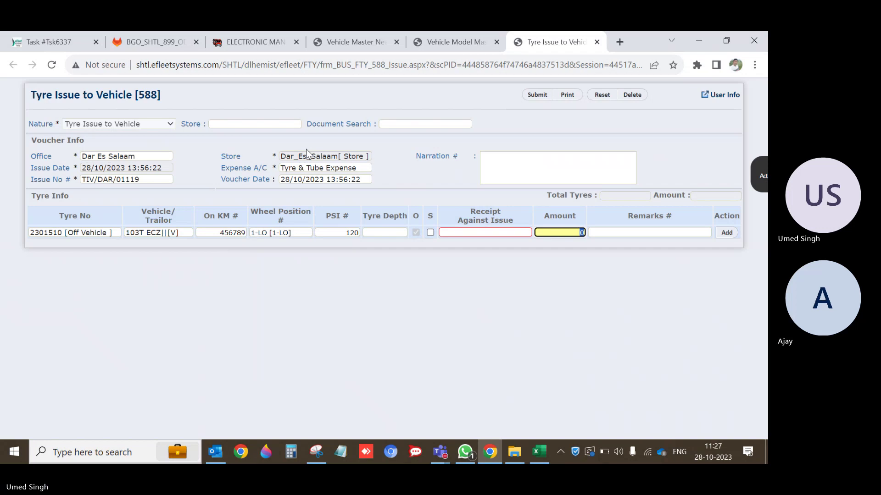
key("shift+Tab")
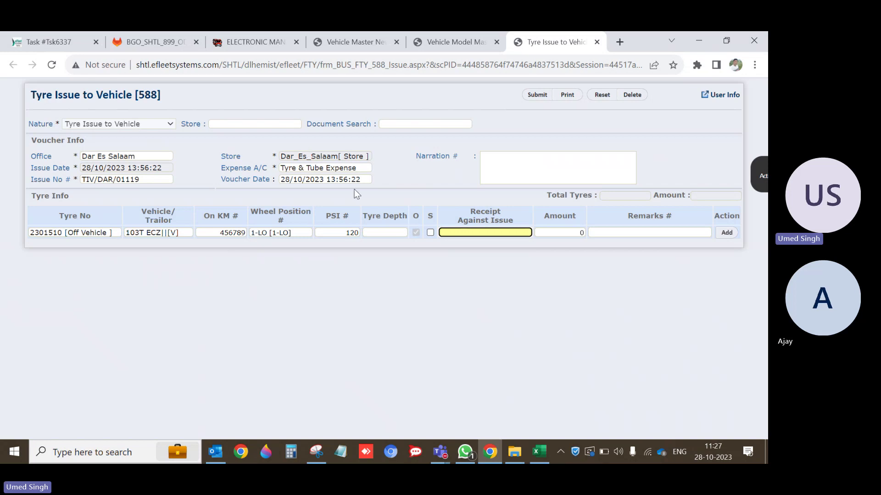
left_click(615, 233)
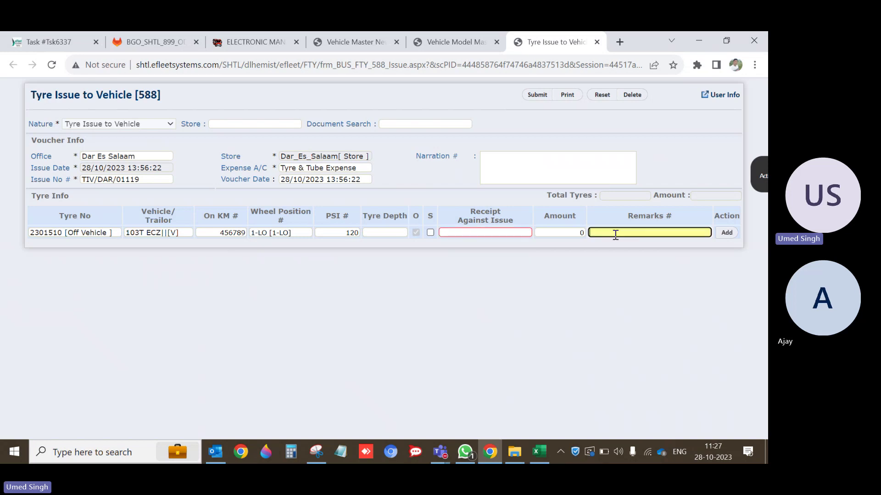
left_click(724, 233)
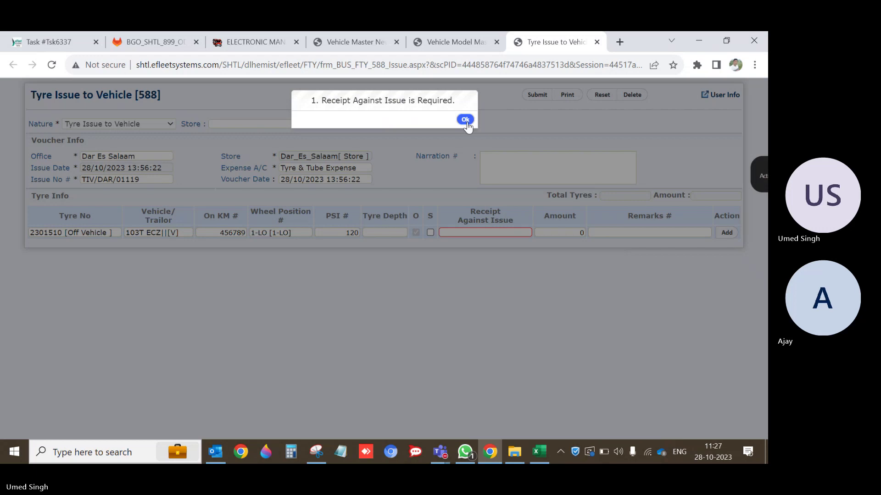
left_click(466, 120)
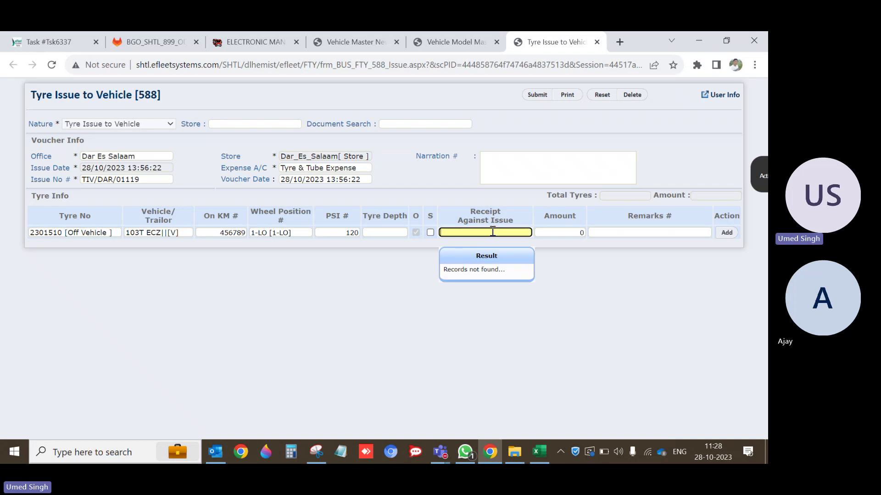
Step: Discard the unsaved tyre issue and close the Tyre Issue, Vehicle Model Master and Vehicle Master pages
double_click(96, 233)
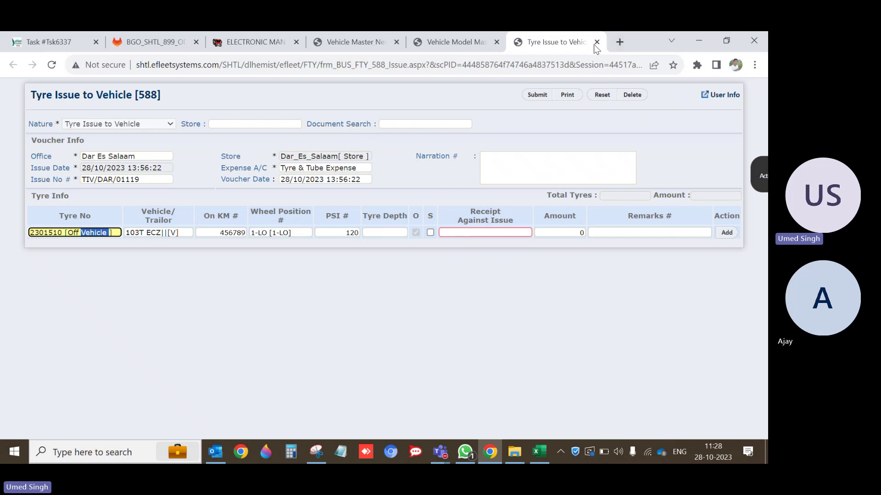
left_click(543, 175)
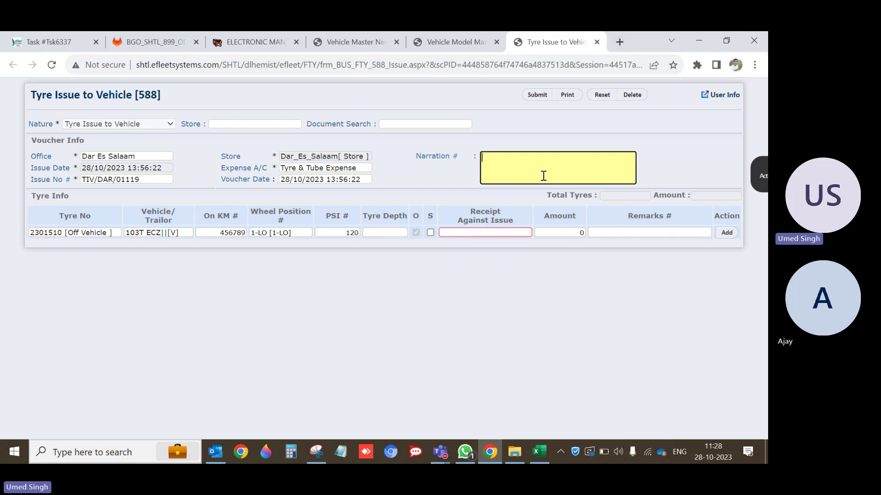
left_click(597, 42)
left_click(595, 42)
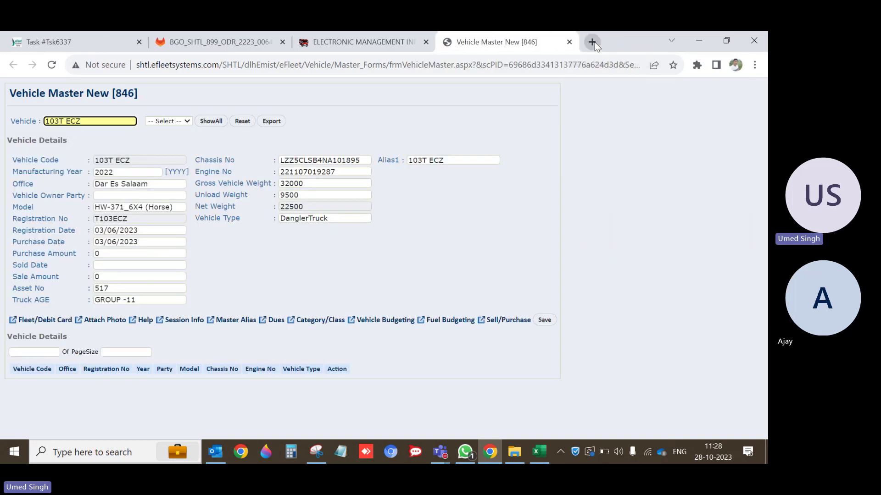
left_click(569, 41)
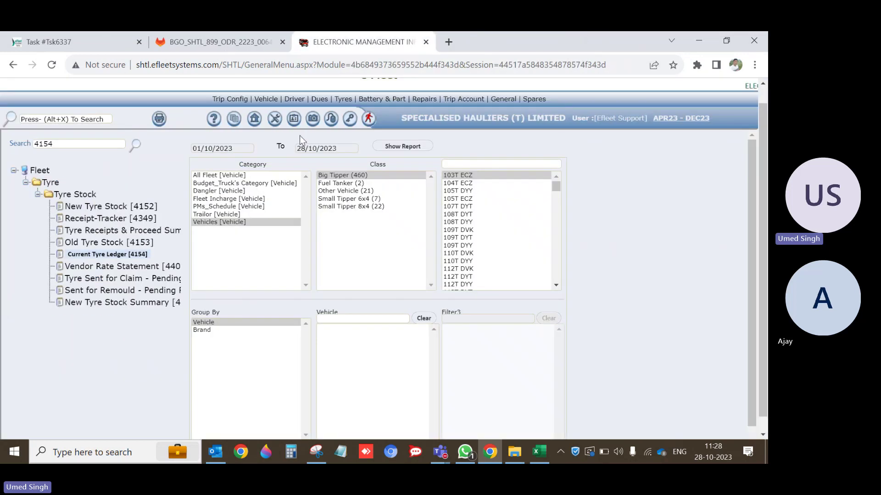
Step: Search the reports for "battery" and choose Vehicle Battery Model Count [4463]
left_click(75, 143)
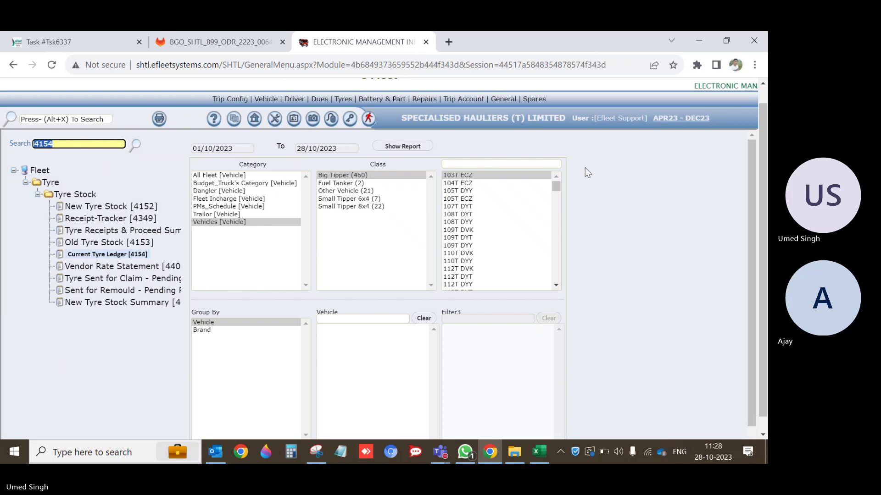
type("battery")
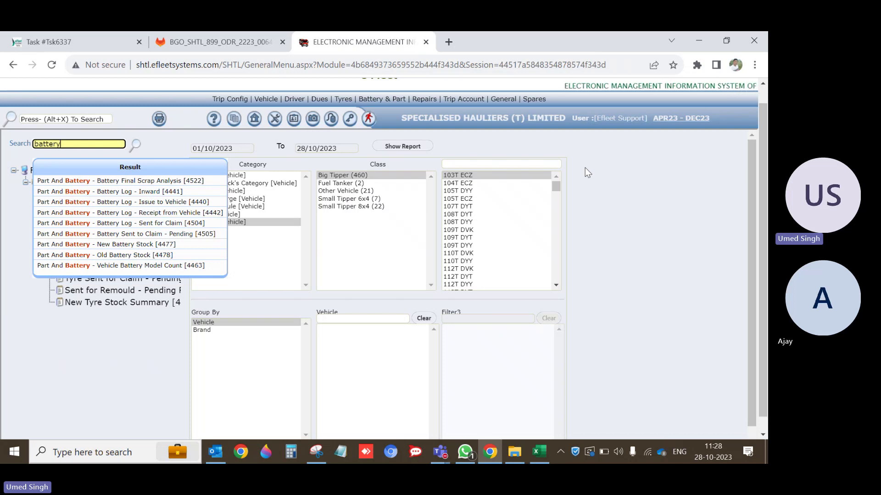
key("Down")
key("Down")
key("Down")
key("Down")
key("Down")
key("Down")
key("Down")
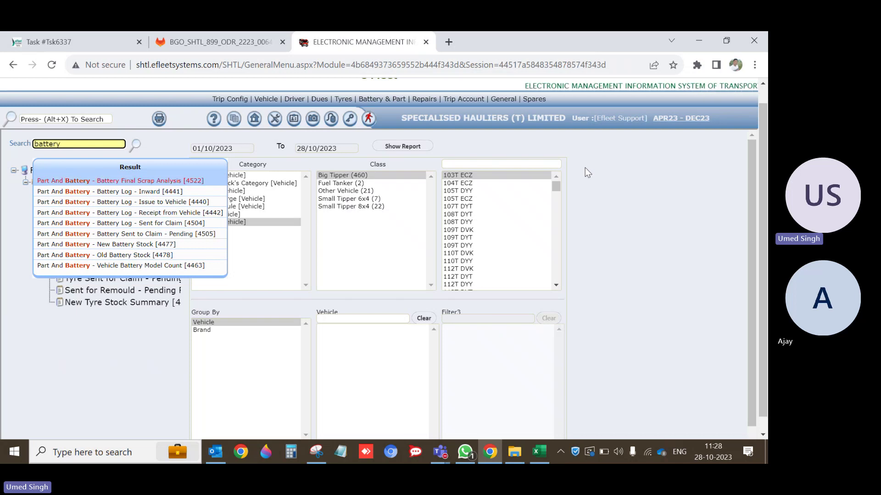
key("Down")
key("Down")
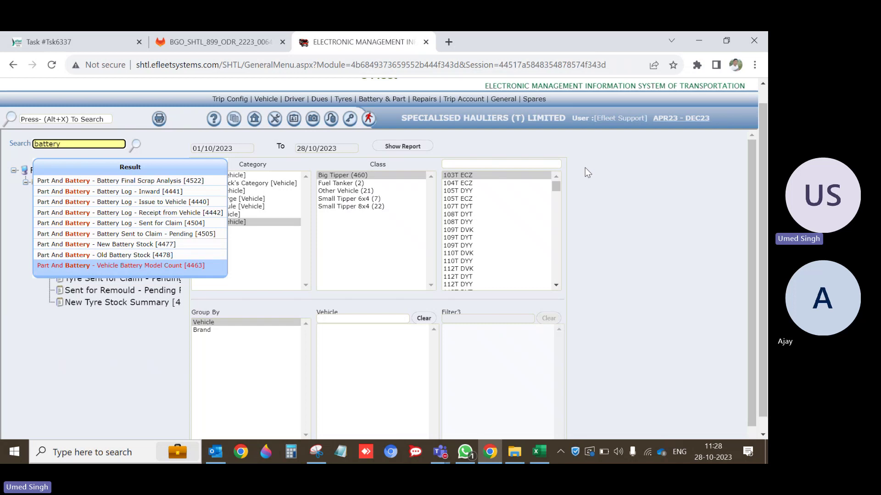
key("Return")
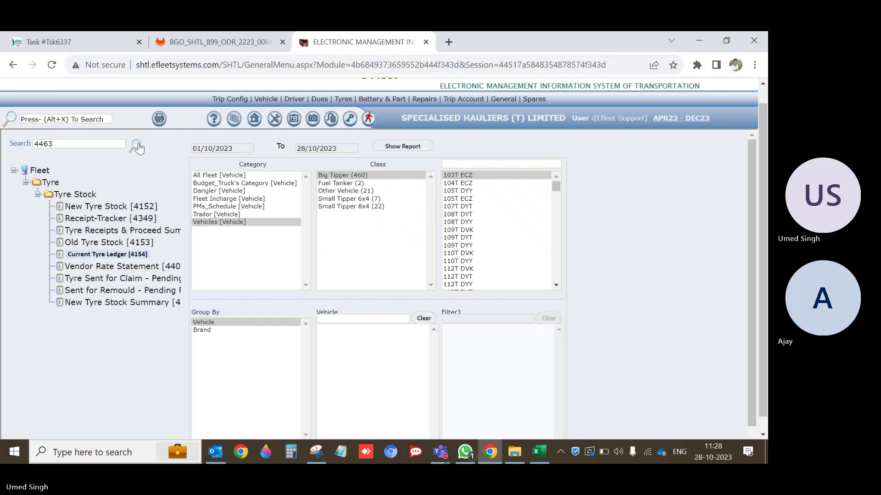
Step: Run the Vehicle Battery Model Count report for the Vehicles category and the Big Tipper class
left_click(226, 227)
key("Tab")
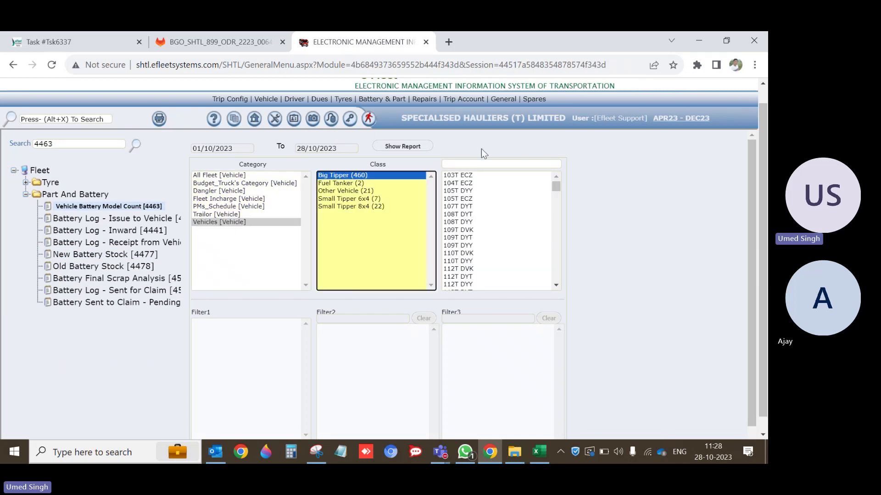
key("Tab")
key("Return")
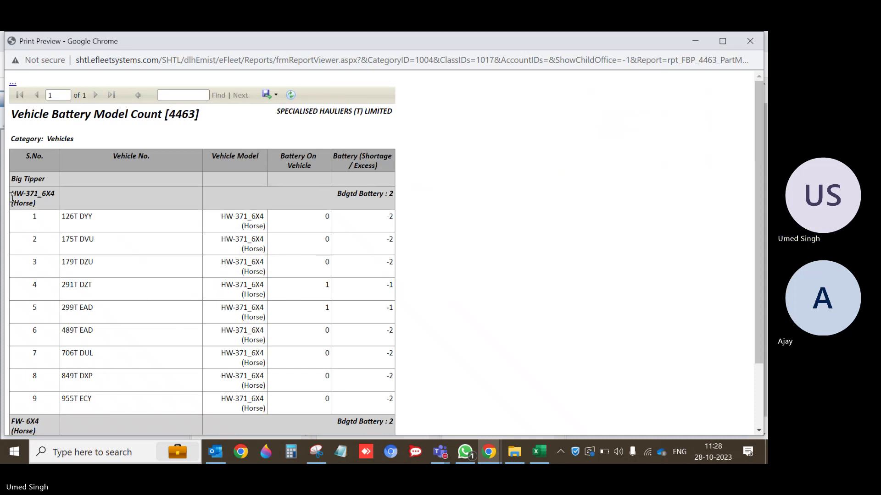
Step: Review the Big Tipper report's models, budgeted batteries and shortage figures down to vehicle 917T DXT, and close the preview
left_click_drag(12, 198, 127, 202)
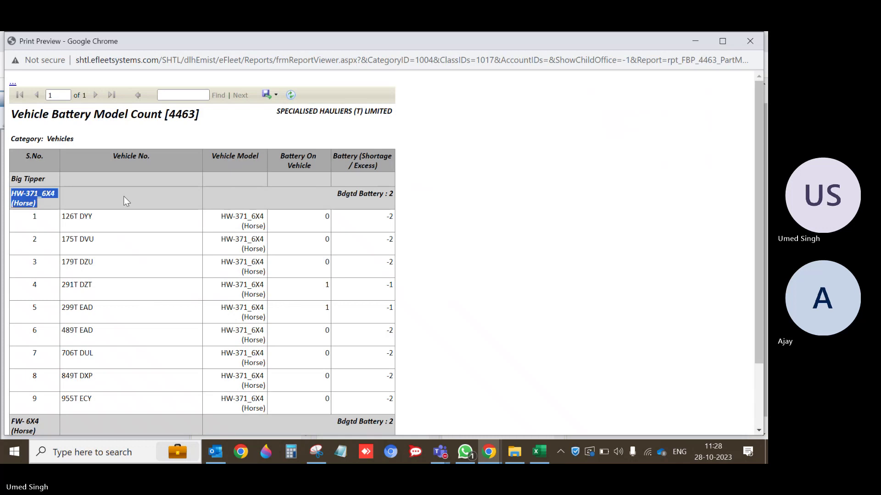
double_click(360, 193)
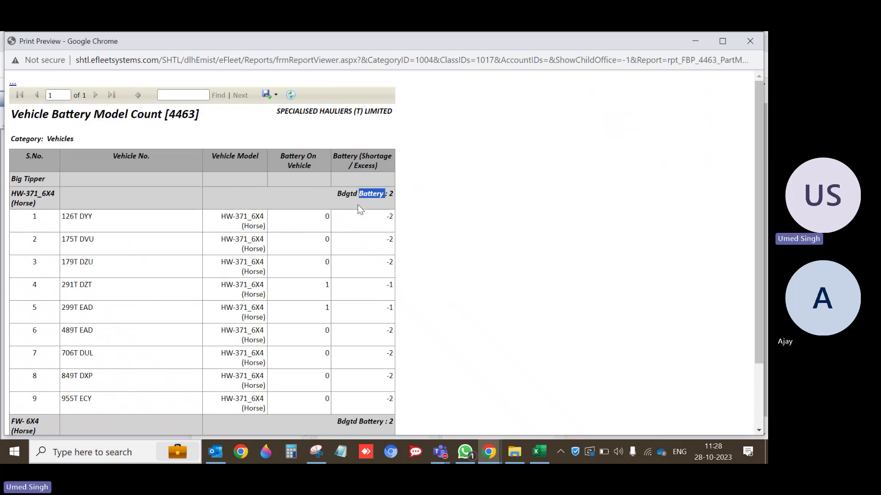
scroll(384, 251, "down", 3)
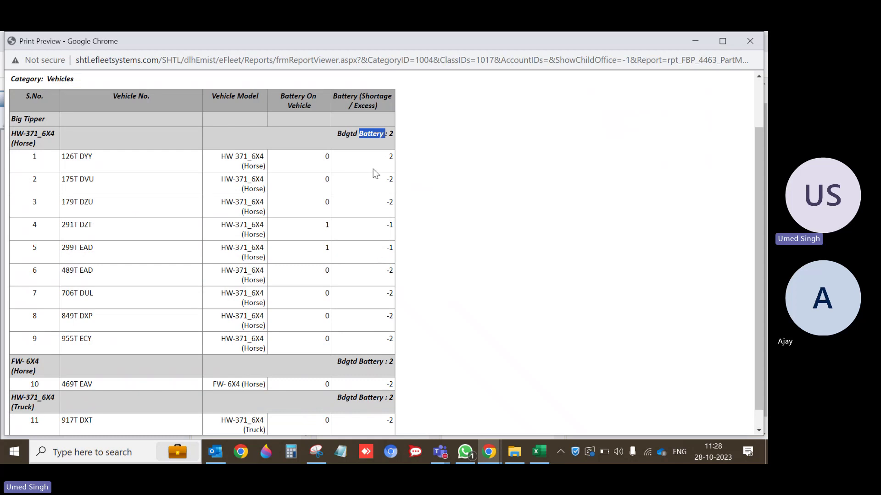
scroll(328, 255, "down", 1)
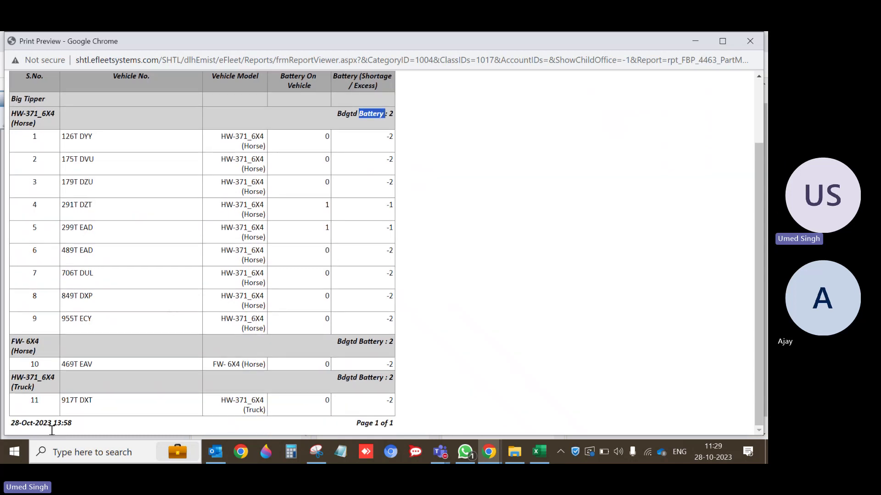
left_click_drag(63, 399, 168, 403)
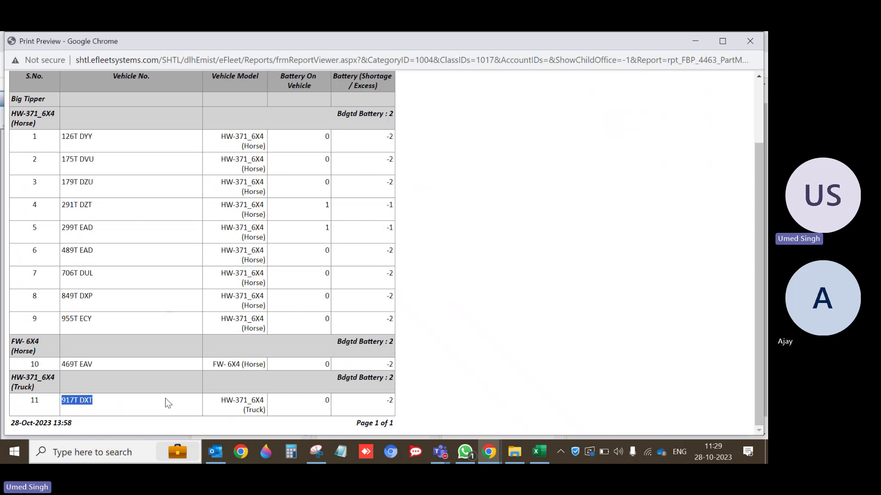
scroll(147, 234, "up", 3)
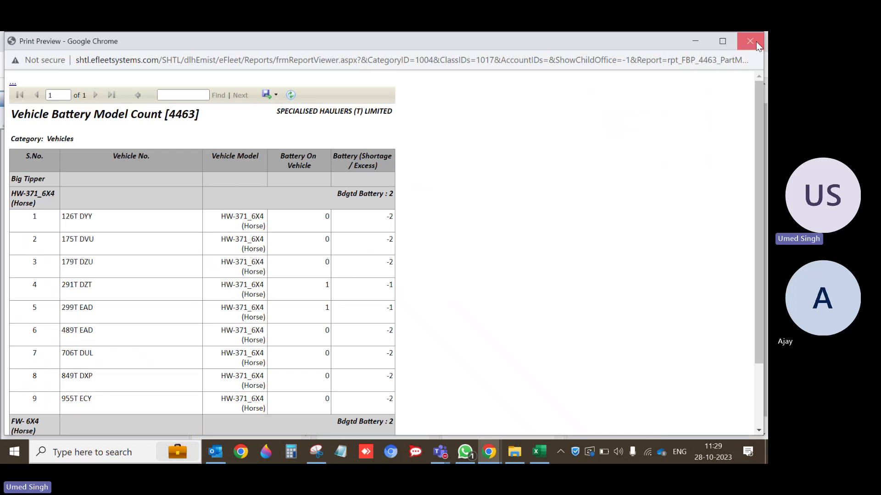
left_click(750, 42)
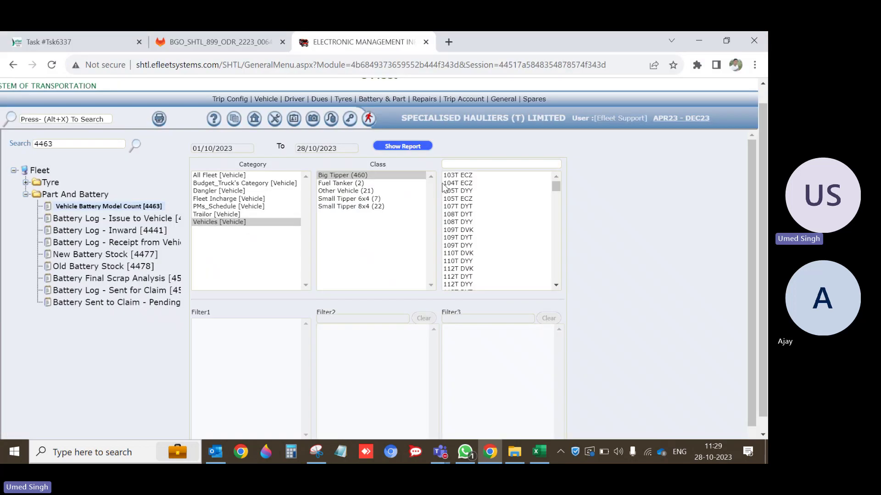
Step: Add the Small Tipper 8x4, Small Tipper 6x4 and Fuel Tanker classes to the selection and run the battery report again
left_click(362, 207, "ctrl")
left_click(362, 199, "ctrl")
left_click(356, 183, "ctrl")
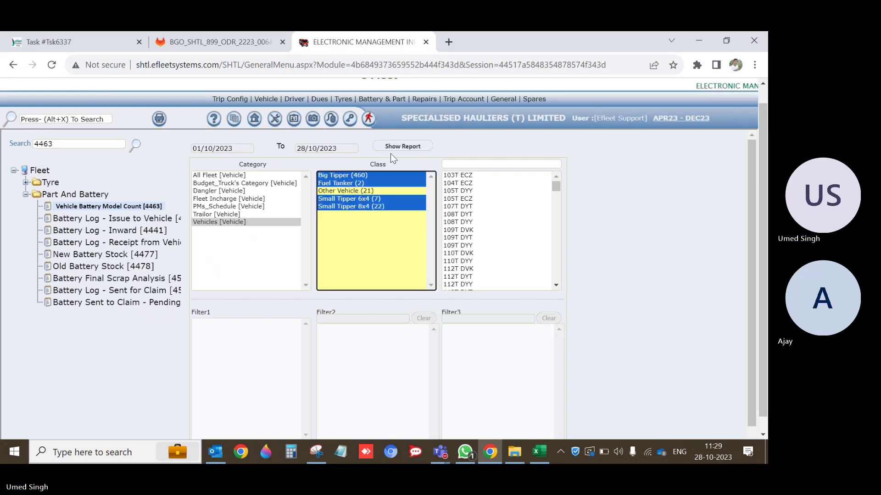
left_click(398, 146)
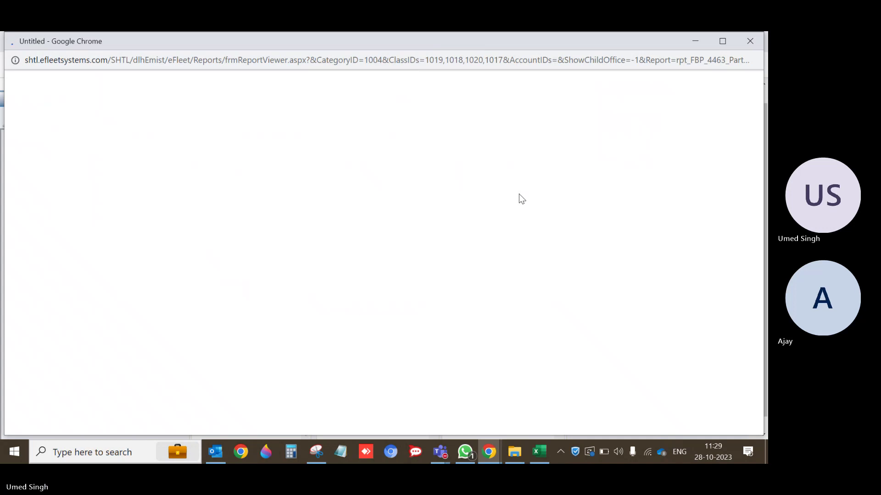
Step: Compare the battery counts and shortages per model across the selected vehicle classes, and close the report preview
scroll(192, 294, "down", 3)
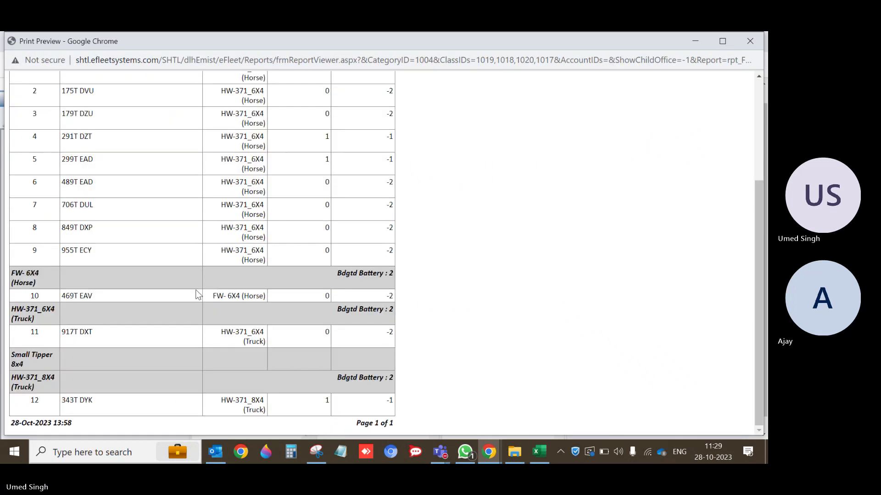
scroll(117, 315, "up", 3)
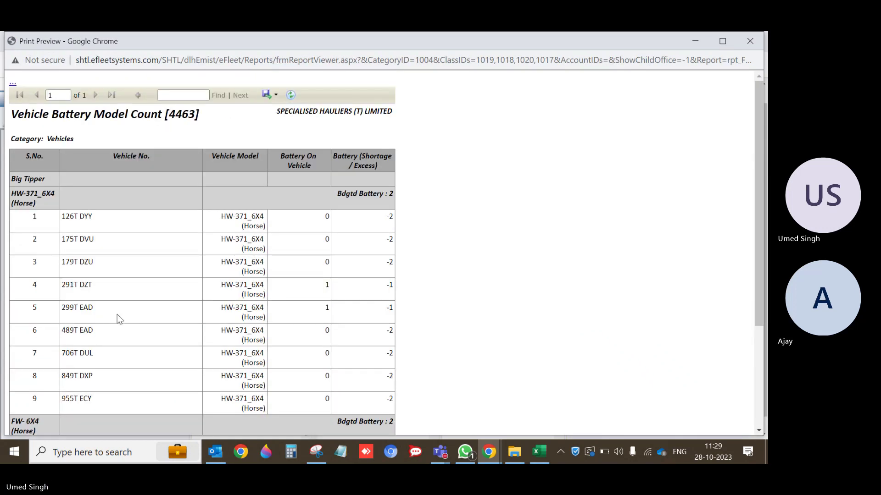
scroll(117, 315, "down", 3)
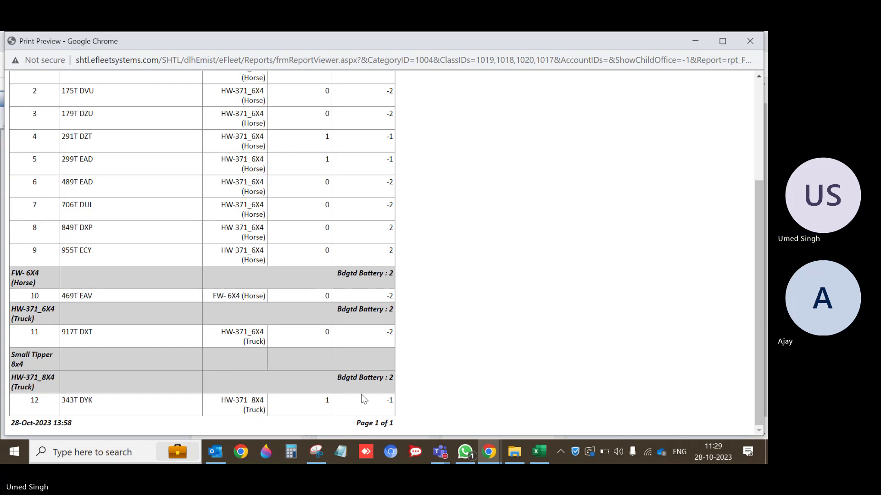
scroll(362, 399, "up", 3)
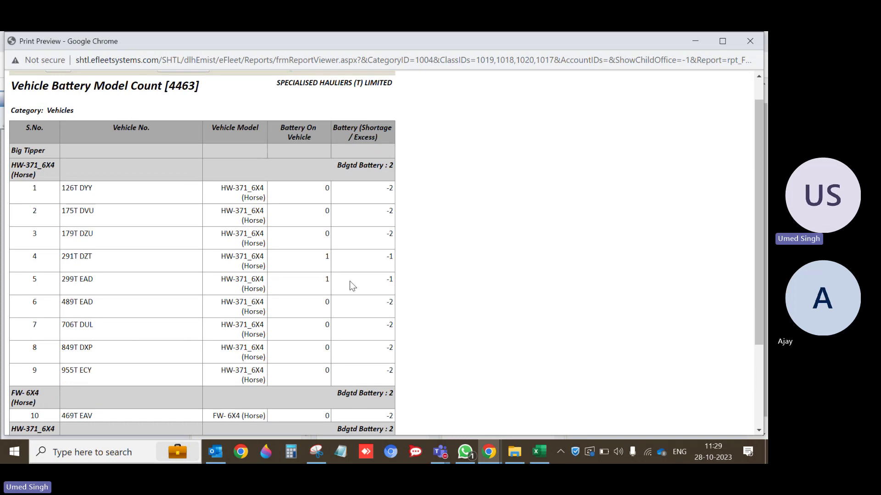
scroll(352, 286, "down", 3)
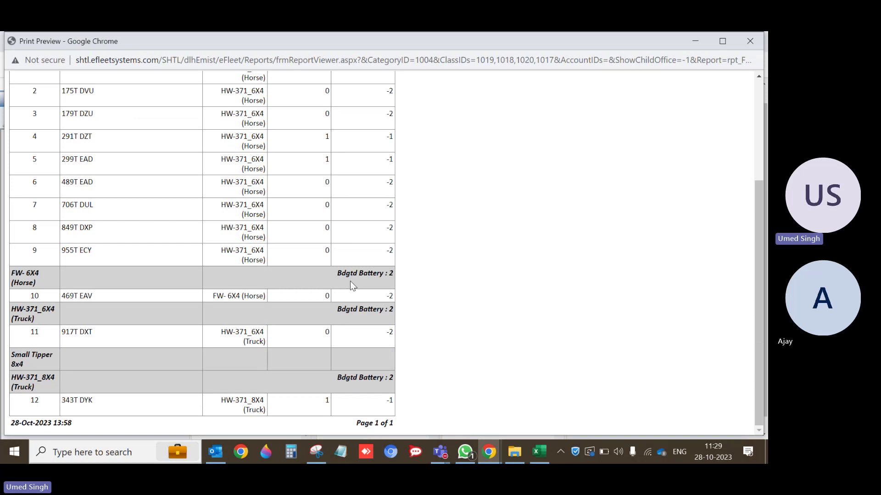
left_click(752, 42)
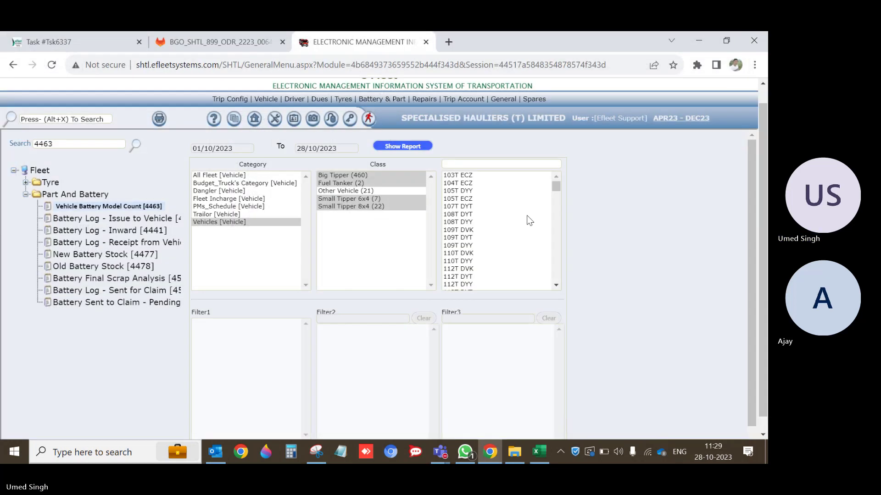
Step: Switch to the Rollout_Plan_Training workbook in Excel and fill the Vehicle Model Master row 36 with the light yellow highlight
scroll(529, 211, "up", 1)
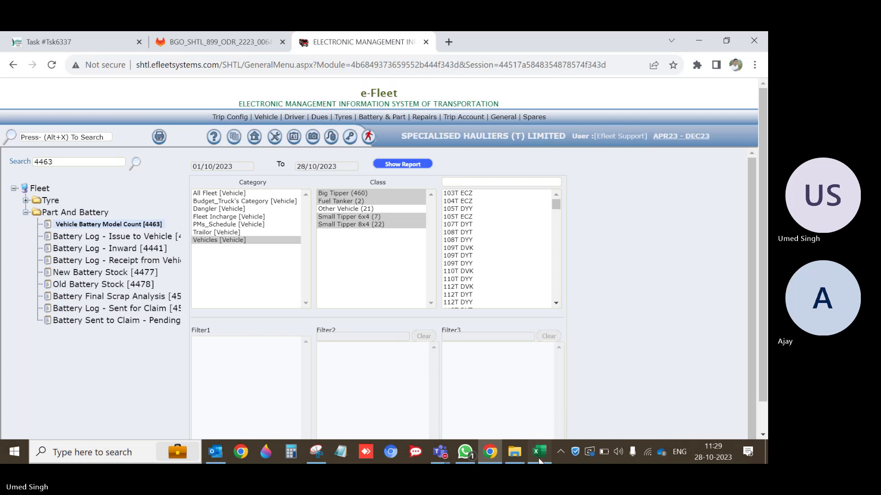
left_click(539, 453)
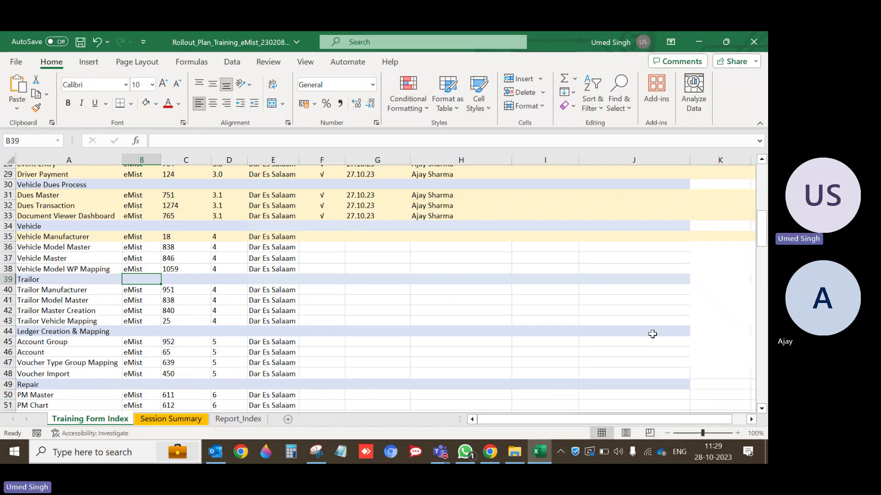
left_click(2, 248)
left_click(146, 103)
left_click(468, 282)
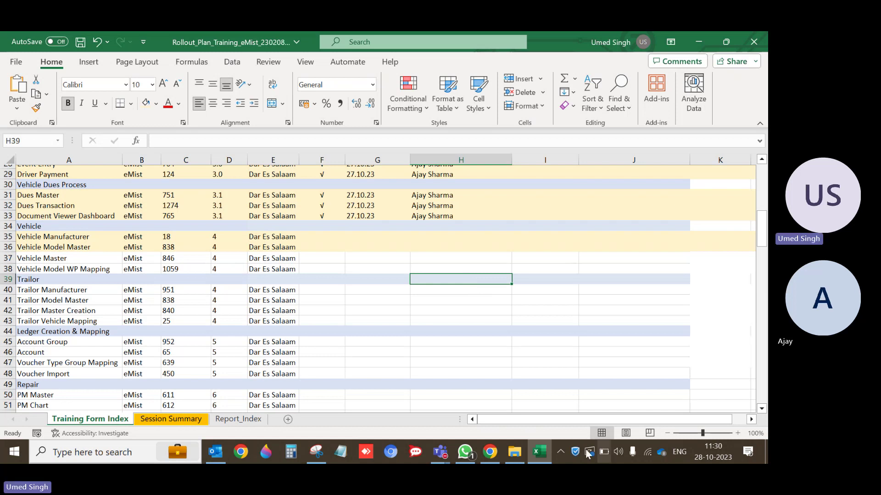
Step: Fill the Vehicle Master row 37 with the same light yellow highlight and select form codes C35:C36
scroll(146, 299, "down", 1)
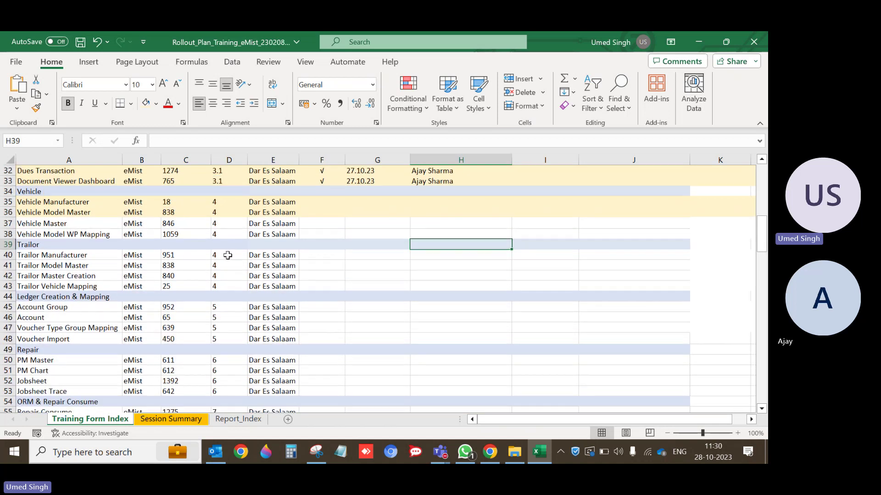
left_click(8, 224)
left_click(146, 103)
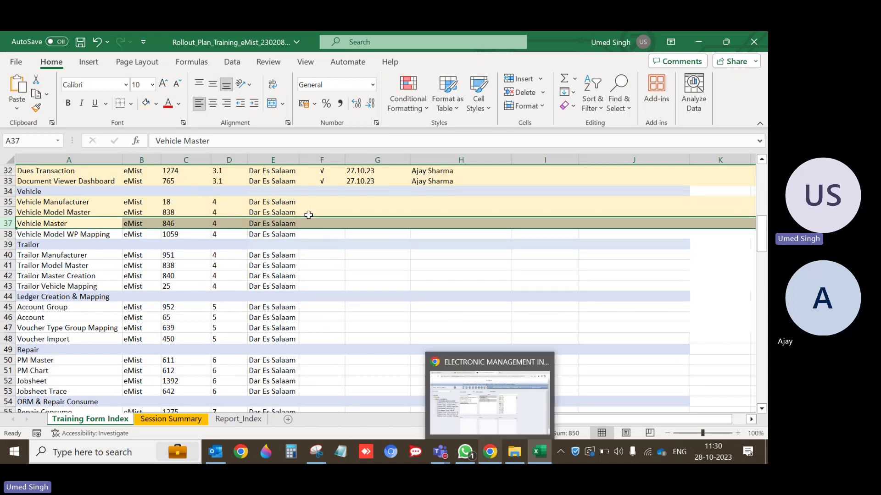
left_click_drag(166, 205, 168, 214)
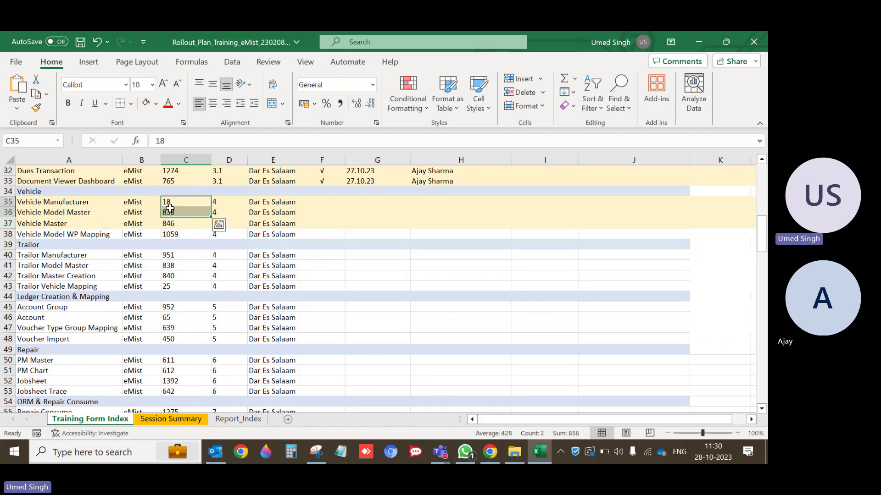
Step: Switch back to e-Fleet in Chrome and open the Vehicle Master New [846] form in a separate browser tab
left_click(491, 452)
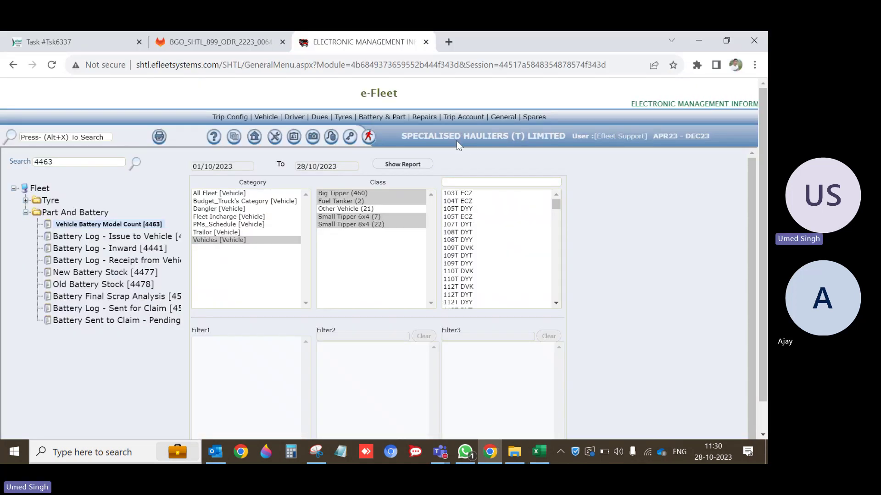
mouse_move(271, 118)
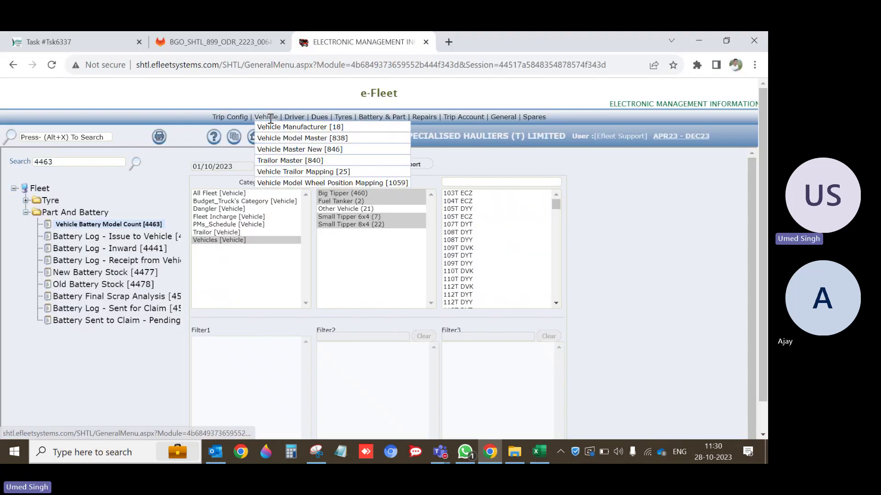
right_click(318, 151)
left_click(368, 160)
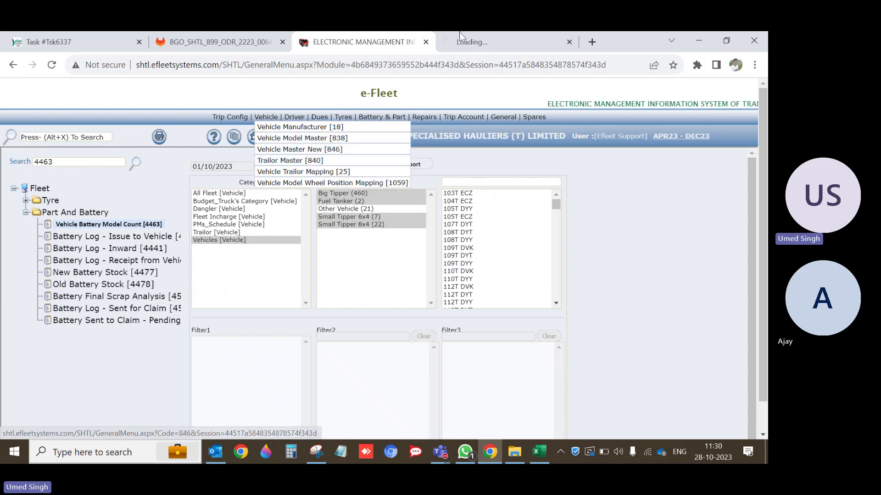
left_click(475, 37)
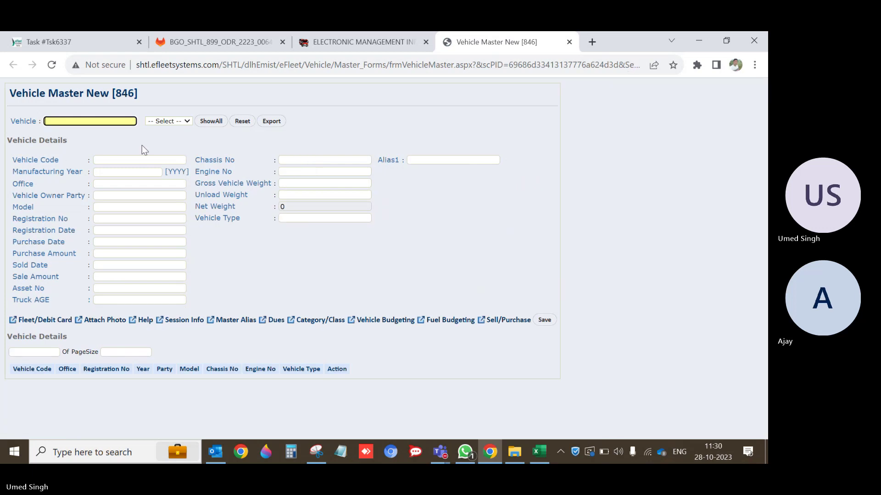
left_click(132, 163)
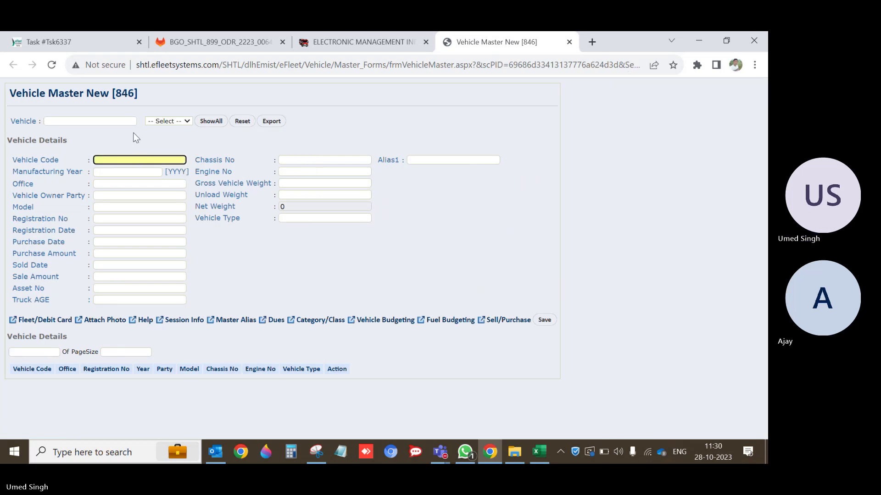
left_click(125, 130)
left_click(130, 121)
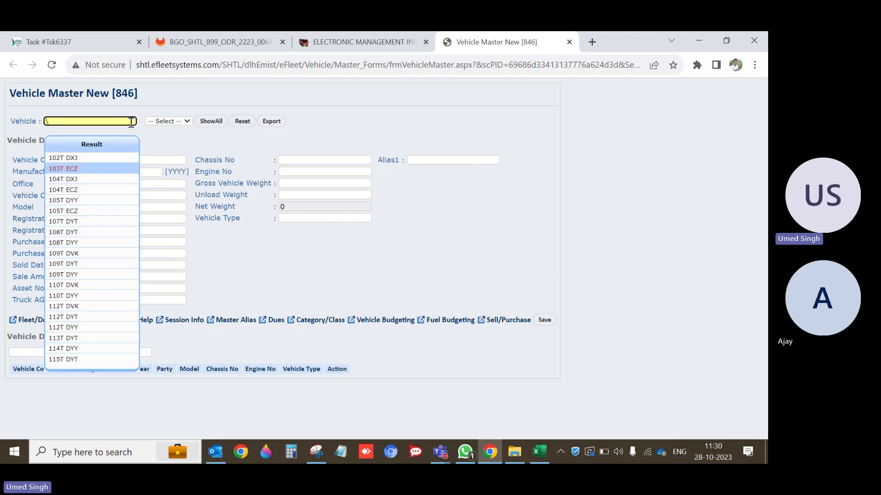
key("Return")
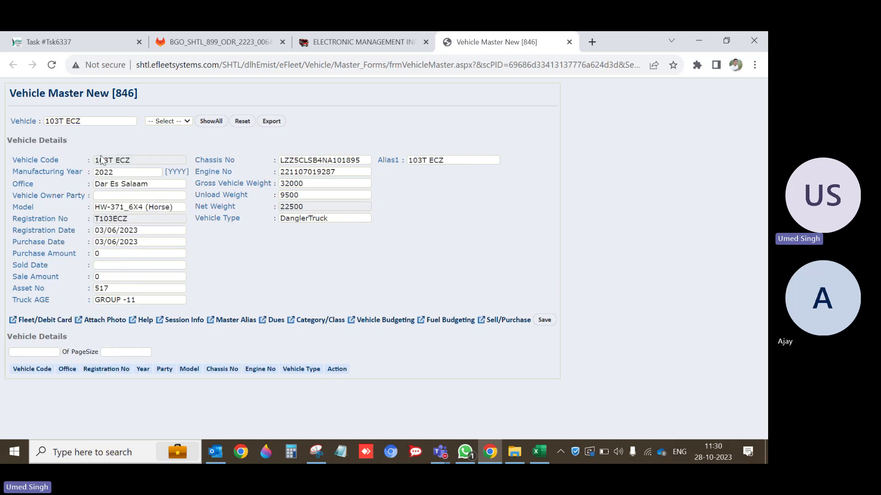
Step: Examine how the Vehicle Code and Registration No of the loaded vehicle are written
double_click(101, 160)
triple_click(122, 161)
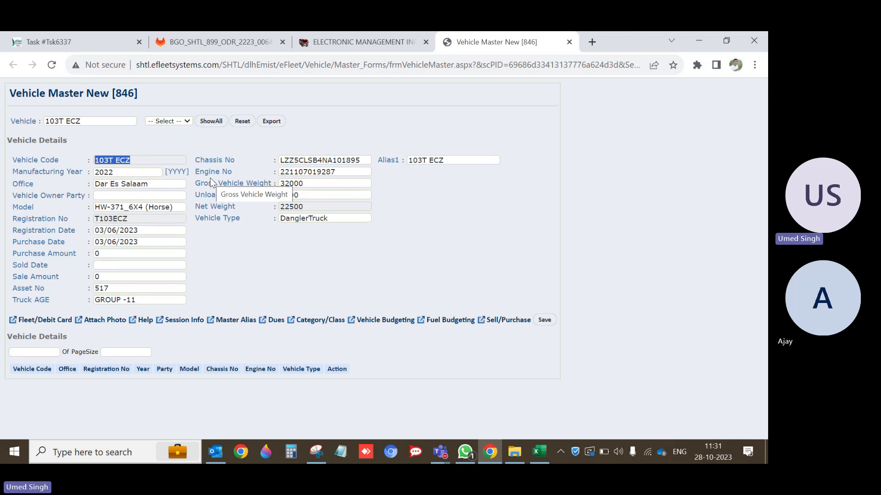
double_click(126, 221)
double_click(122, 161)
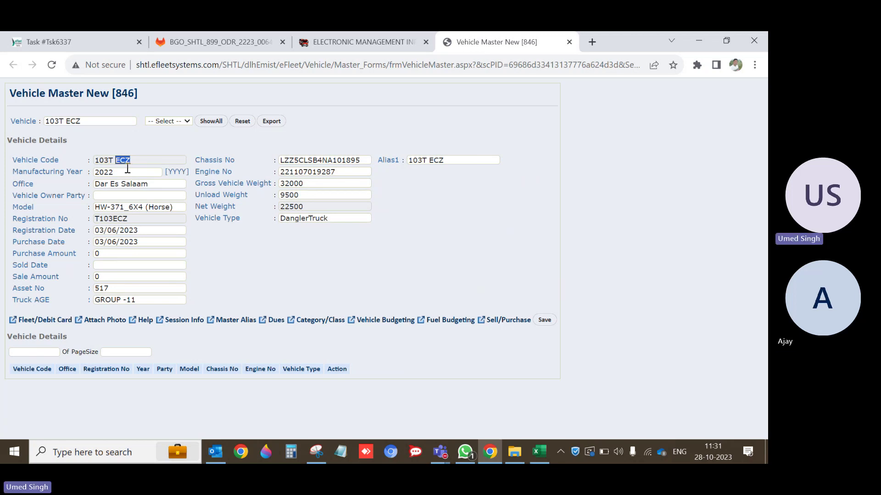
left_click(127, 170)
left_click(153, 183)
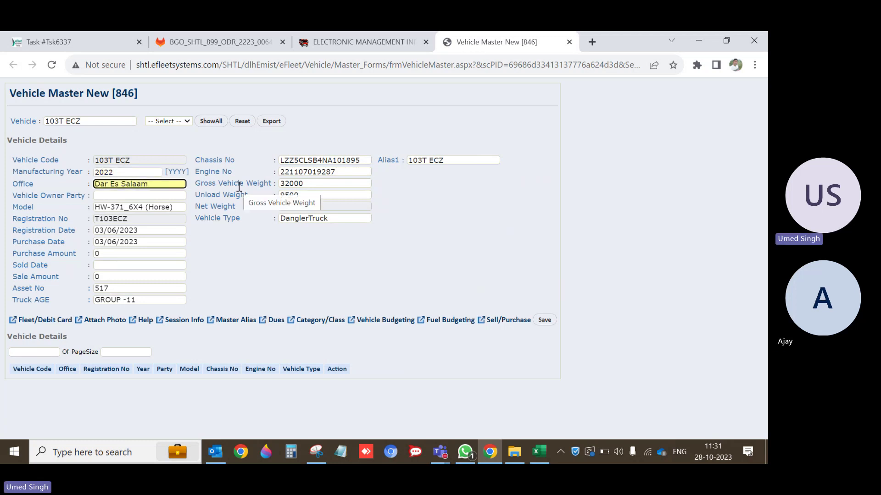
key("Tab")
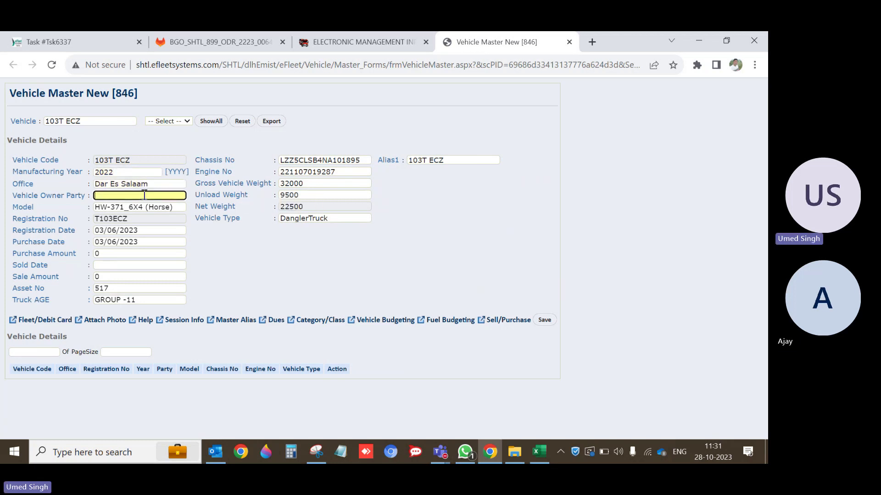
type("spe")
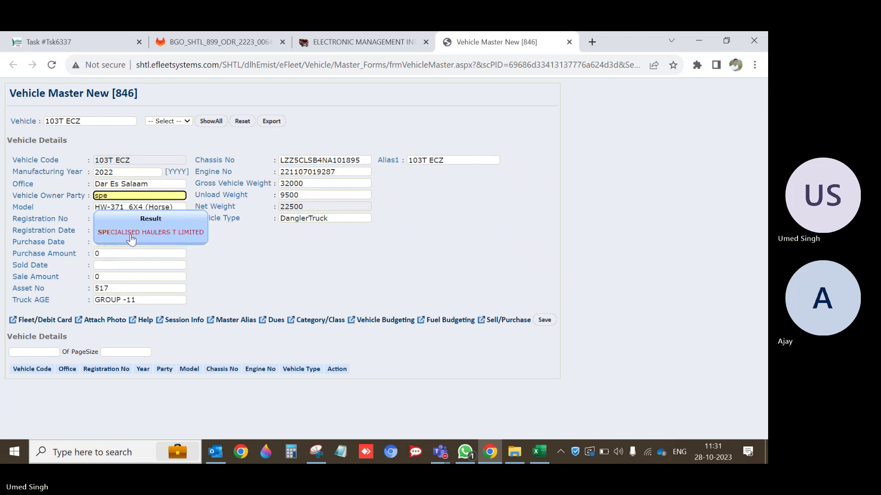
left_click(126, 234)
Step: Change the vehicle's model to HW-371_6X4 (Truck)
left_click_drag(170, 207, 70, 202)
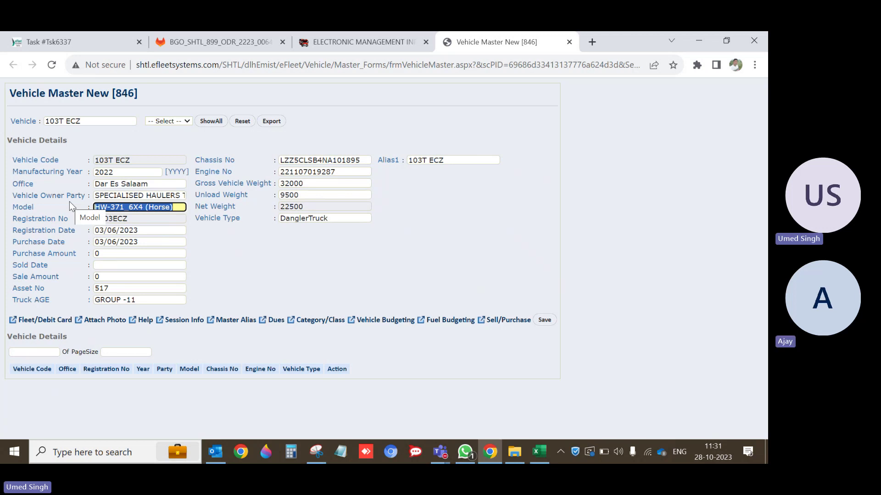
left_click(205, 216)
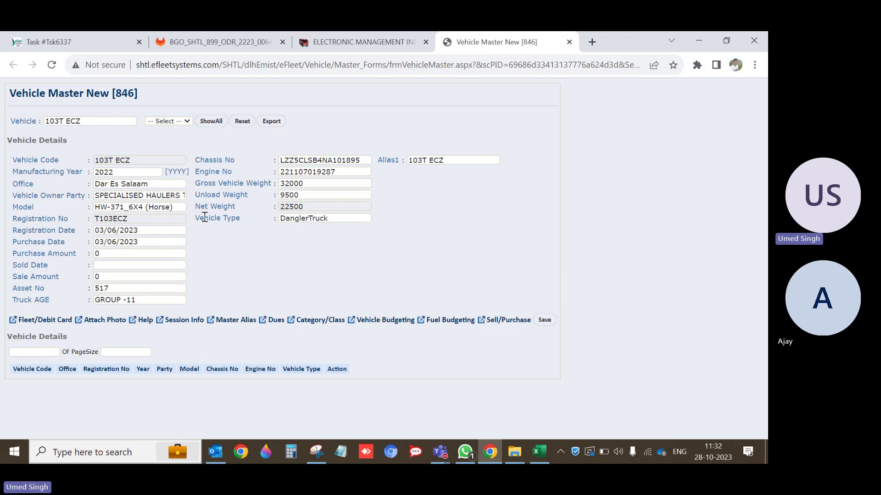
left_click(150, 208)
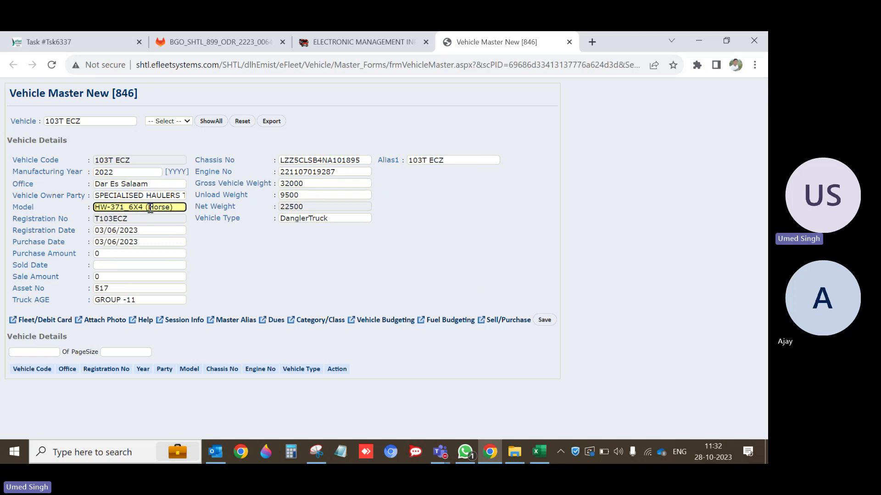
key("ctrl+a")
key("BackSpace")
key("Down")
key("Down")
key("Down")
key("Down")
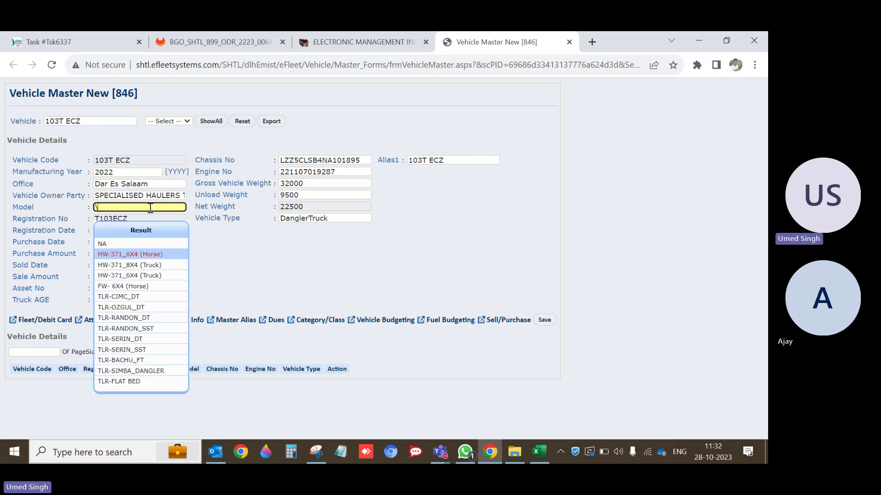
key("Return")
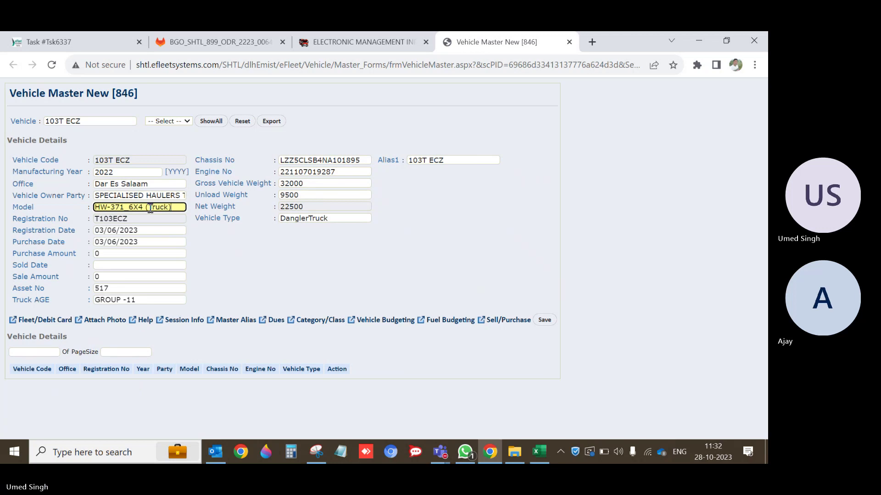
Step: Review the vehicle's registration number, registration and purchase dates, purchase amount, asset number and truck age group
double_click(123, 222)
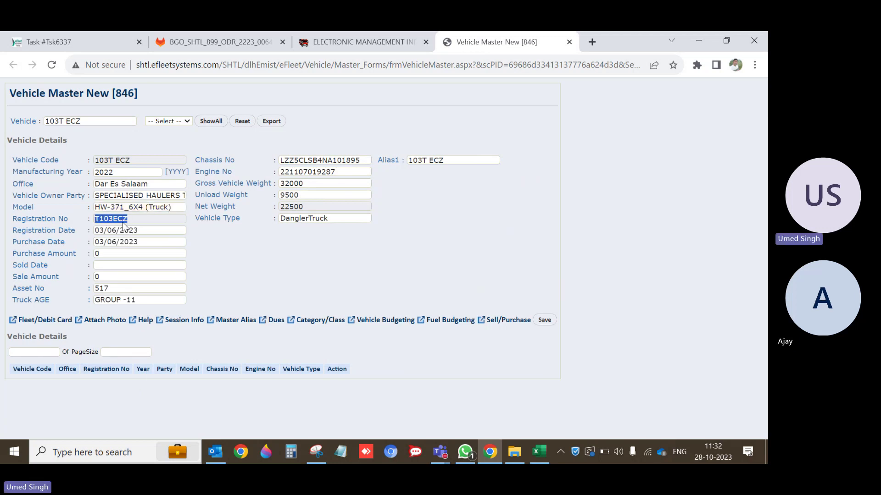
left_click(131, 232)
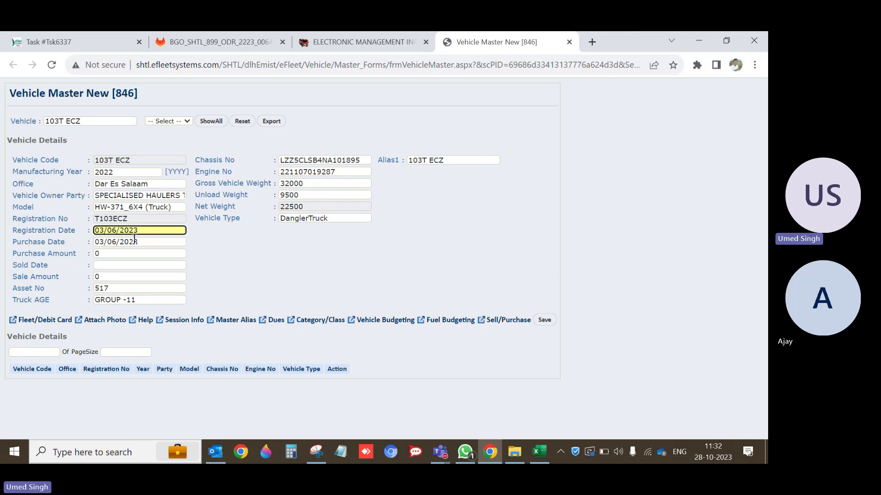
left_click(133, 241)
left_click(129, 253)
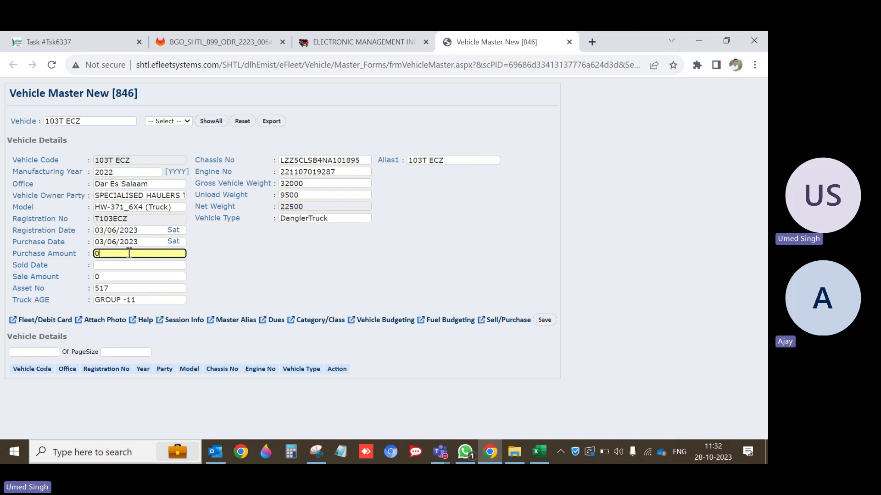
left_click(136, 242)
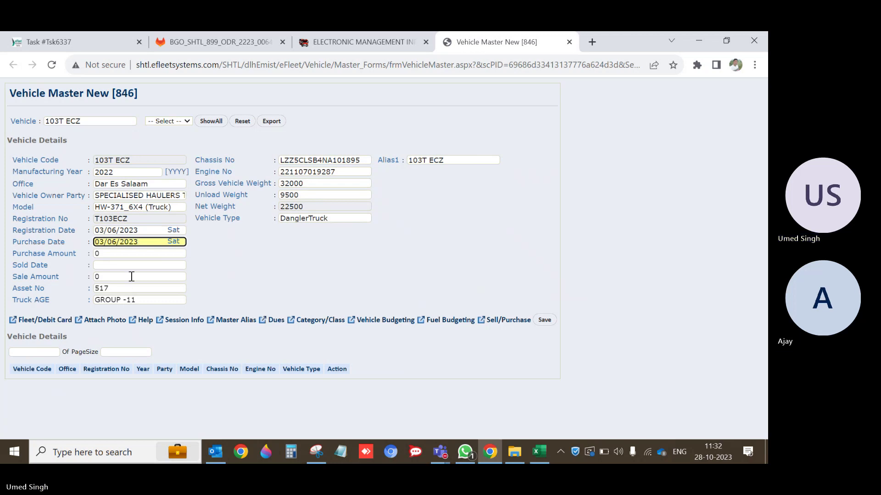
left_click(140, 254)
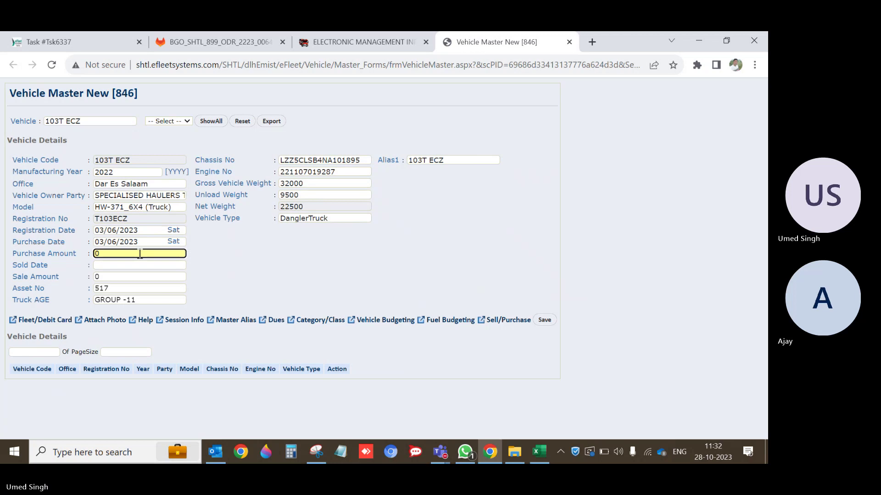
left_click(133, 292)
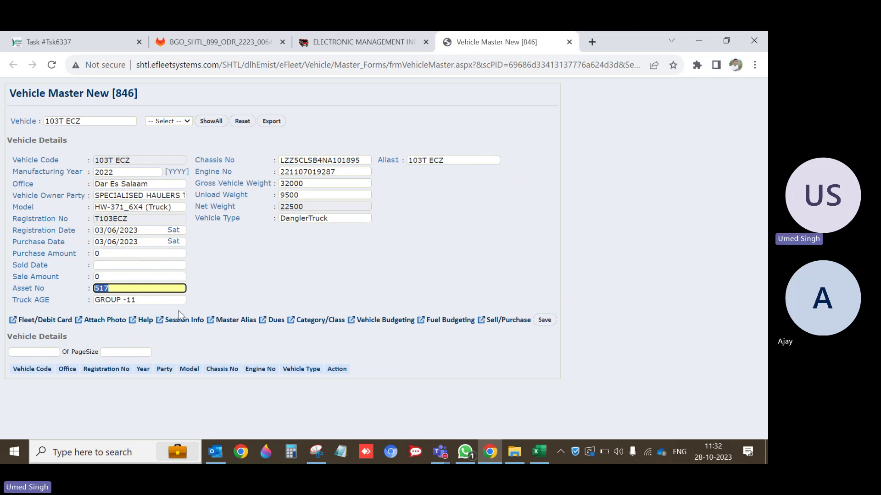
left_click(279, 281)
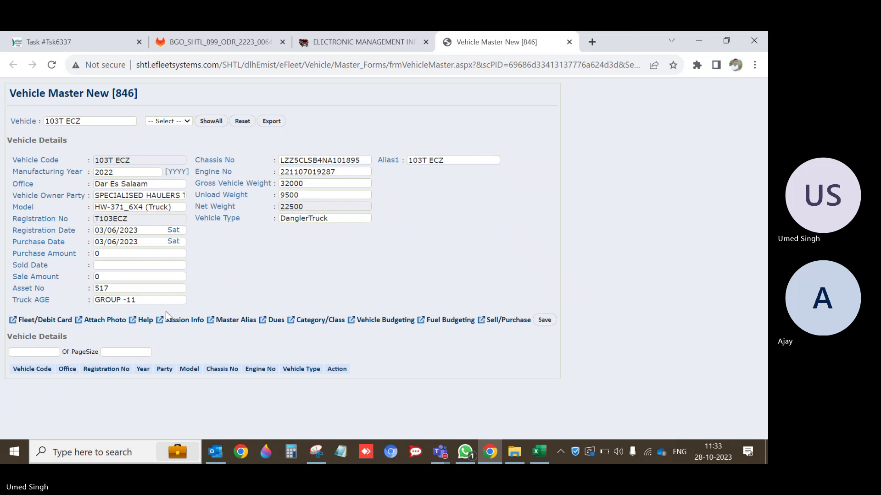
left_click(159, 298)
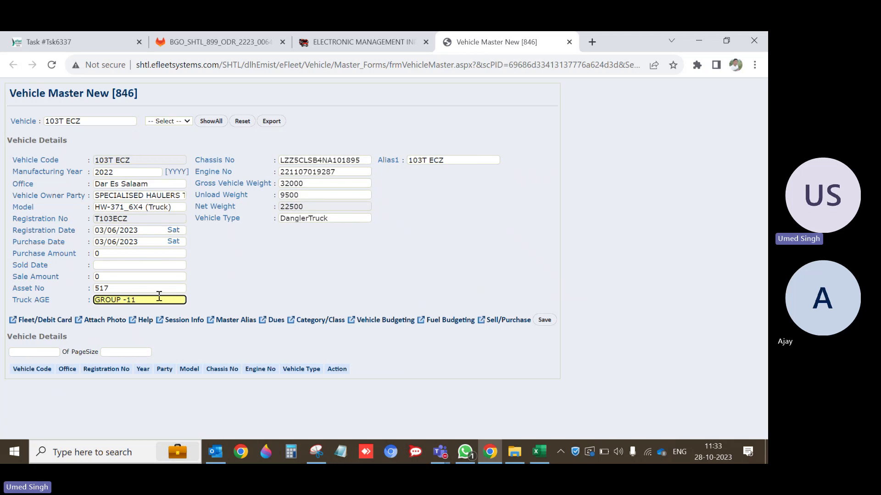
Step: Review the vehicle's chassis number, engine number and weight fields, and its code in the vehicle search field
left_click(318, 162)
left_click(318, 170)
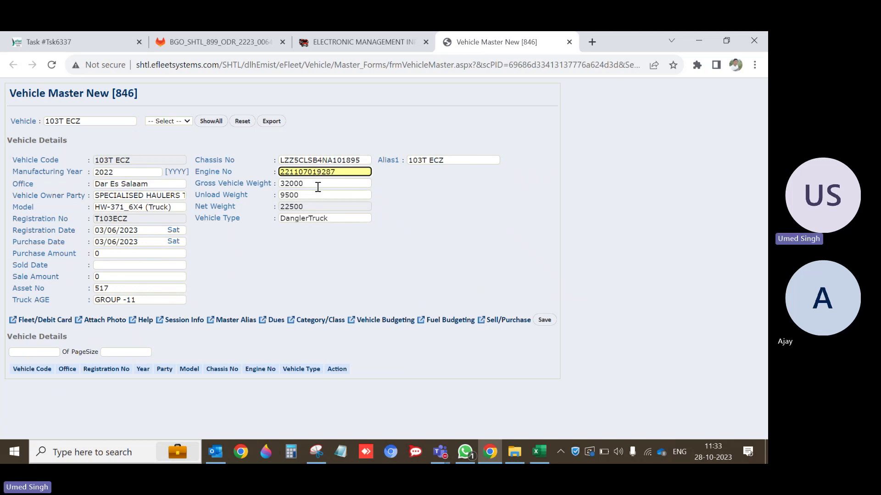
left_click(316, 186)
left_click(316, 197)
left_click(311, 211)
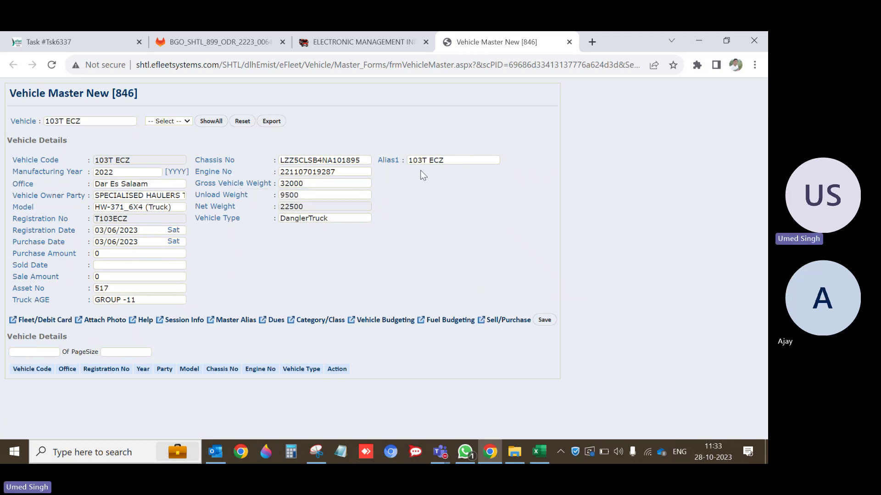
left_click(338, 161)
left_click(395, 186)
left_click_drag(90, 122, 35, 115)
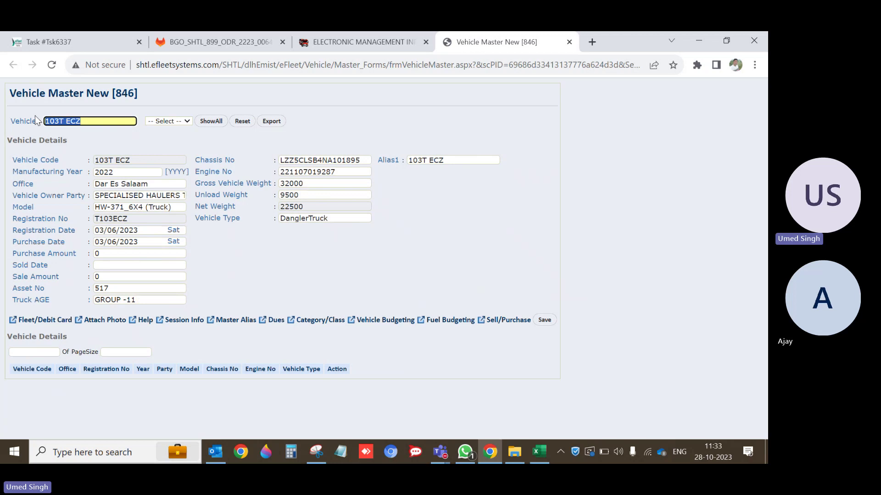
left_click(530, 230)
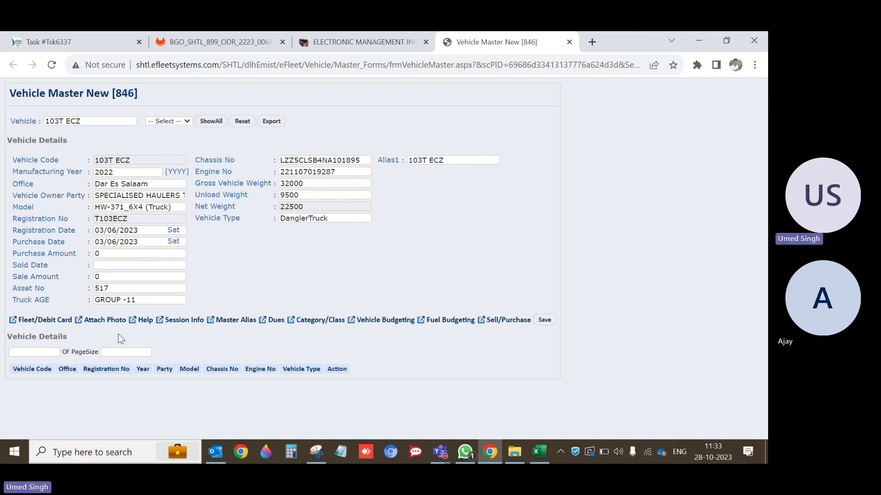
Step: View the vehicle's photo attachment window and the user session info, closing each one
left_click(202, 320)
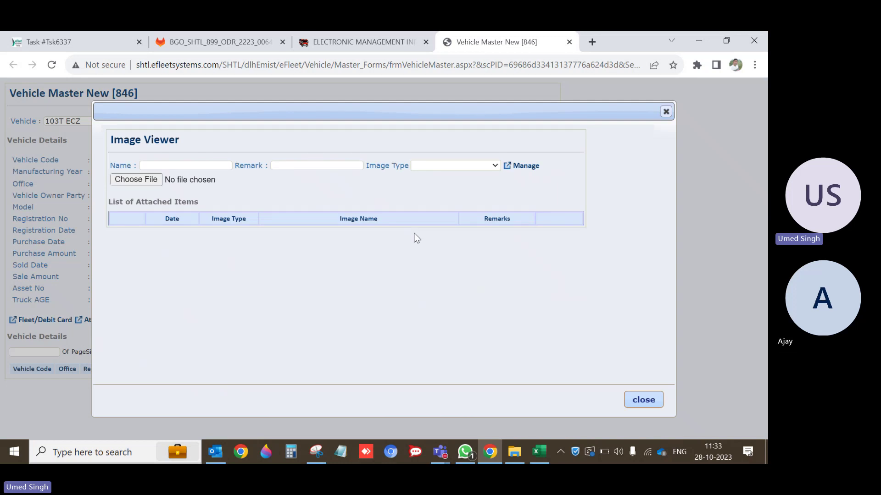
left_click(643, 401)
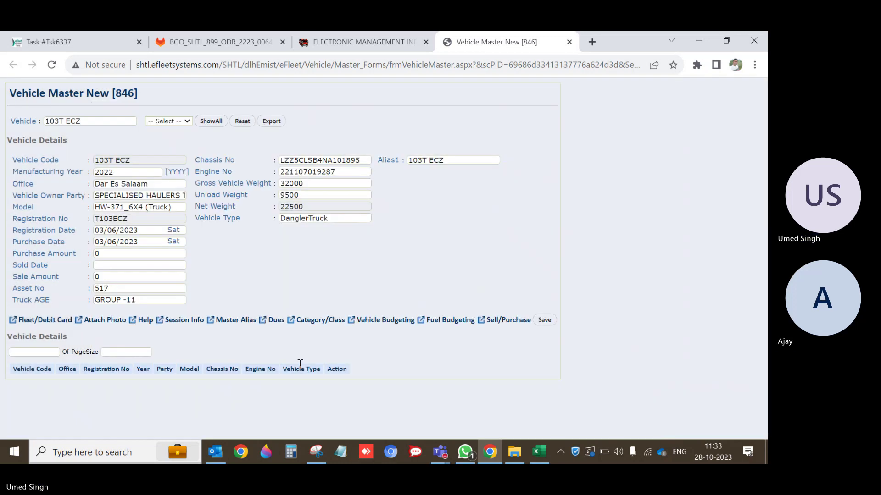
left_click(184, 321)
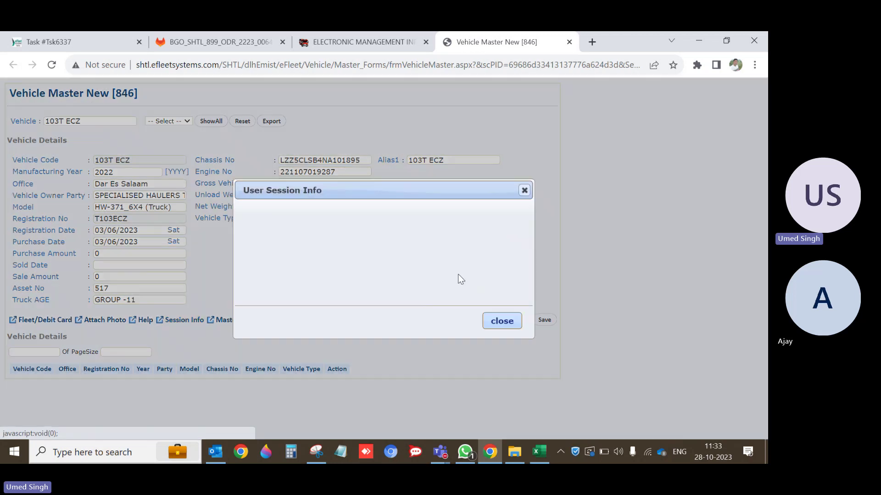
left_click(508, 322)
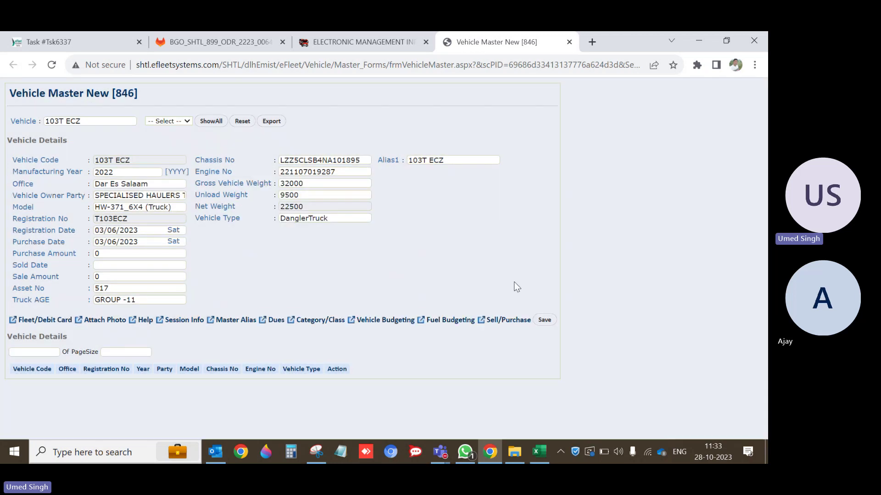
Step: View the vehicle's due mapping, then close it and the Vehicle Master form
left_click(263, 323)
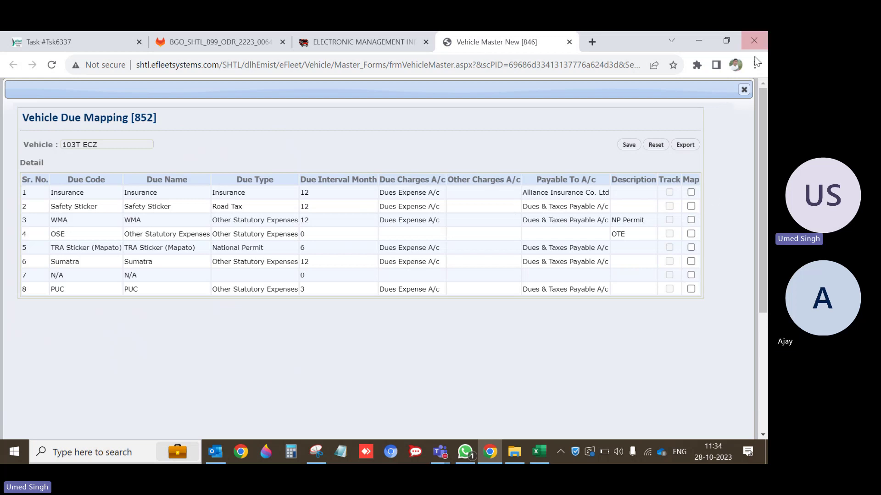
left_click(743, 89)
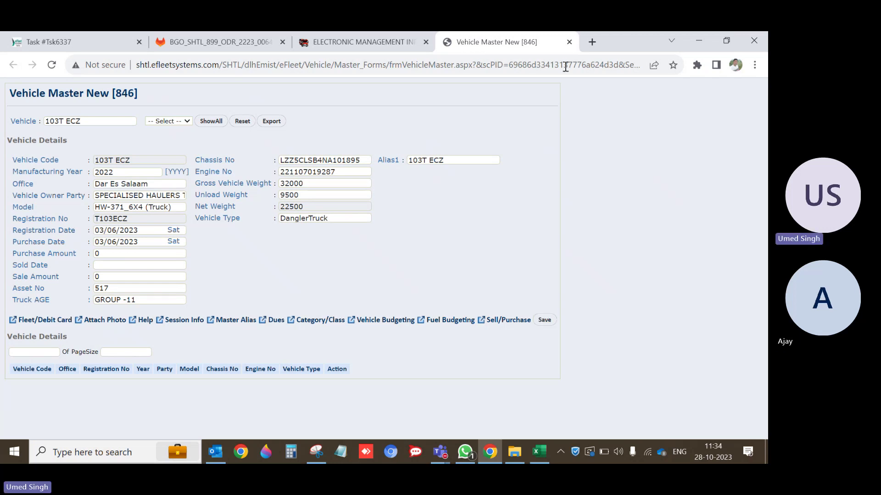
left_click(569, 42)
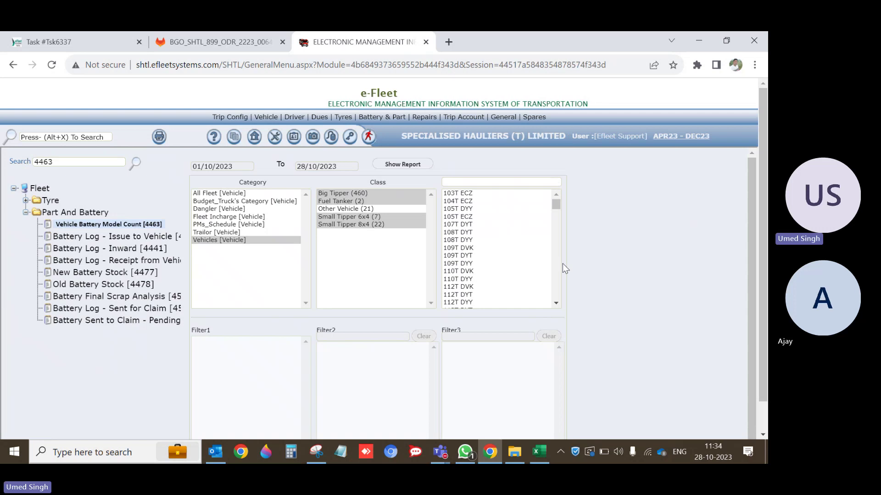
Step: Switch to the Excel rollout plan and select the Vehicle Model WP Mapping row under the Vehicle section
left_click(540, 453)
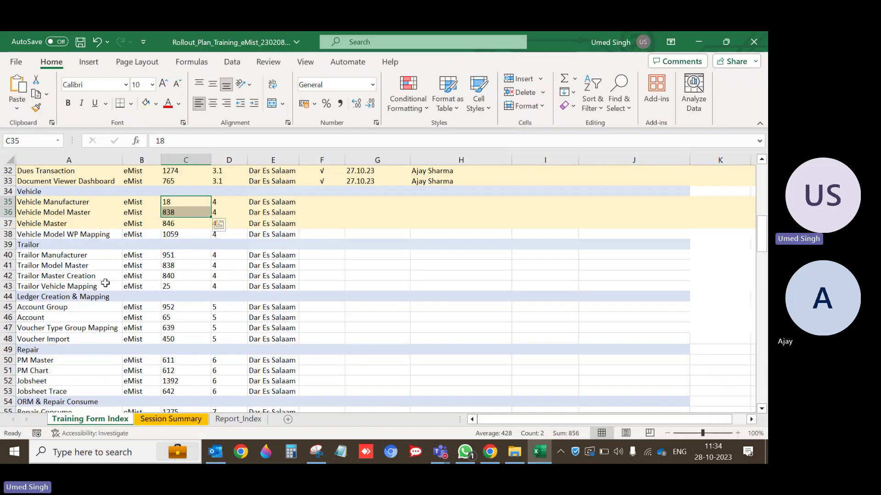
left_click(147, 225)
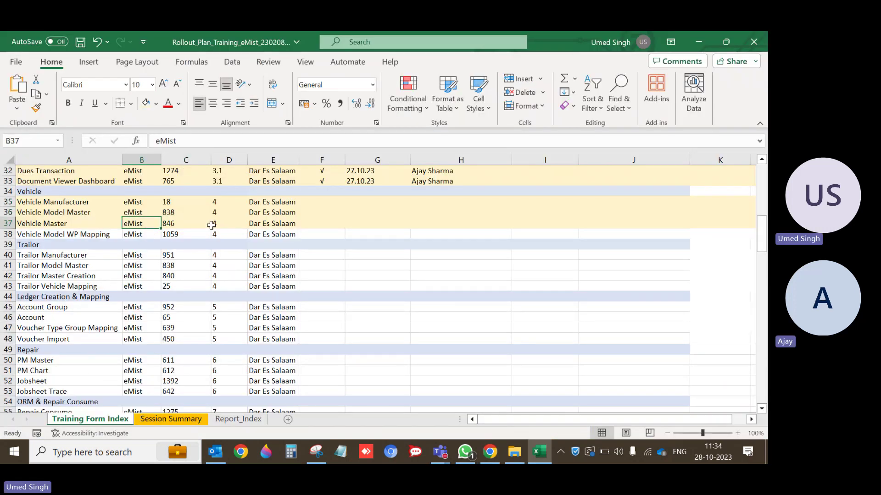
left_click_drag(211, 225, 285, 223)
left_click(49, 234)
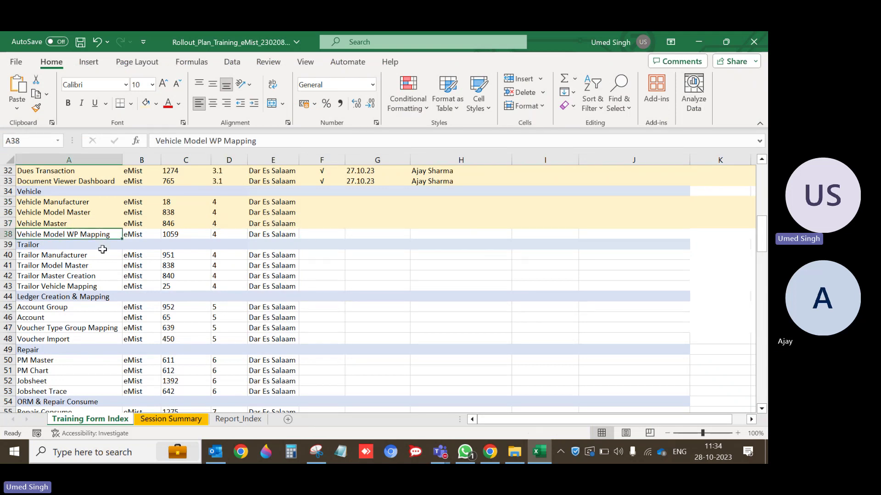
left_click(7, 235)
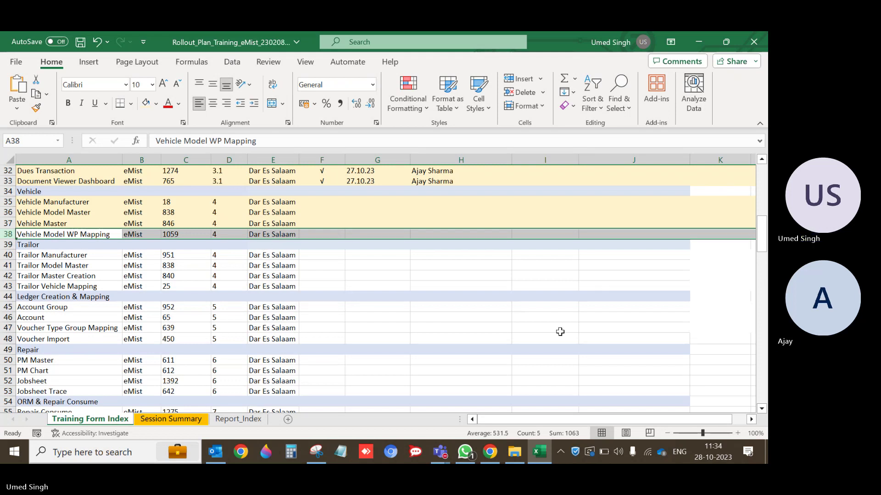
Step: Switch back to Chrome and open the e-Fleet system's Config module in a new browser tab
left_click(492, 452)
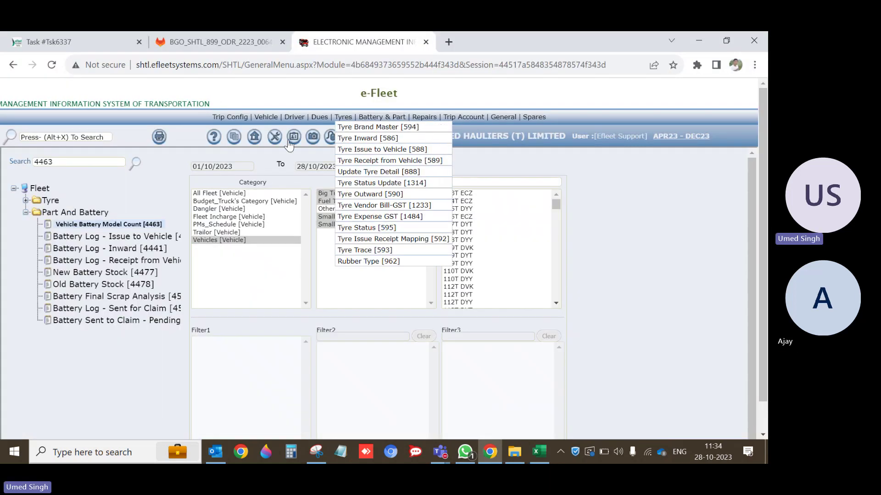
mouse_move(255, 138)
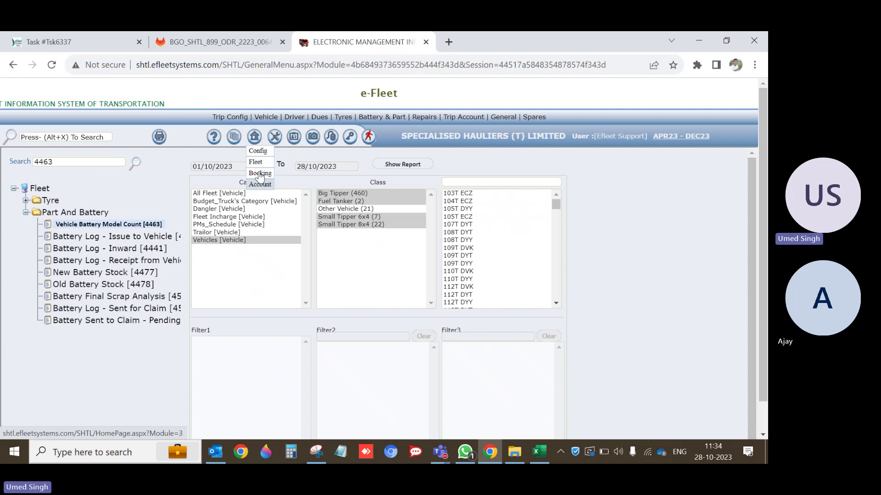
right_click(259, 154)
left_click(311, 161)
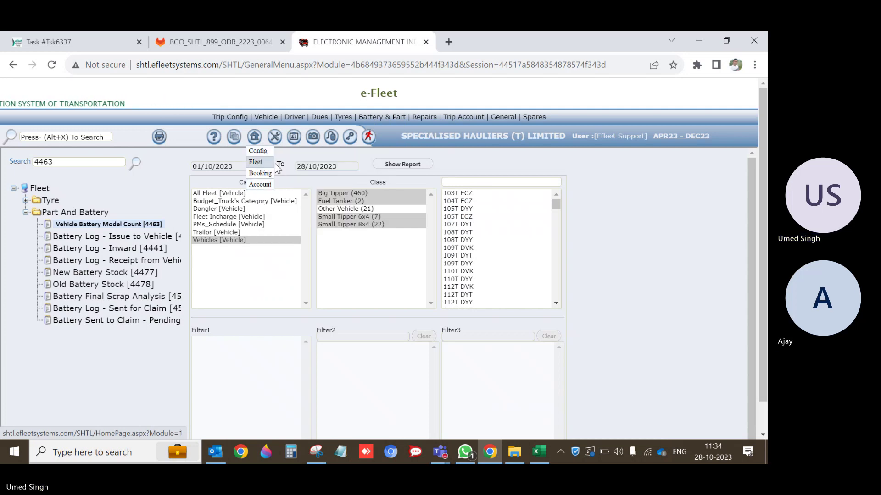
key("ctrl+Tab")
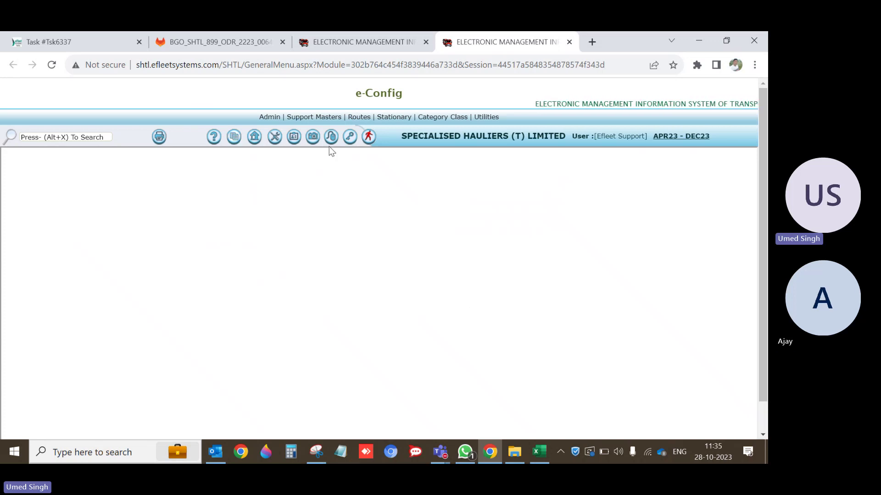
Step: Open the Global Master form from the support masters and set its type to Tyre Wheel Position
mouse_move(314, 118)
left_click(349, 205)
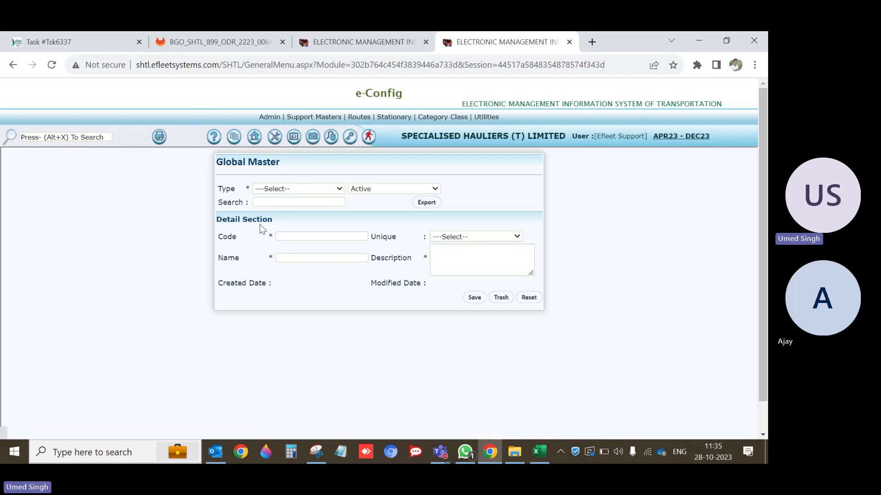
left_click(322, 189)
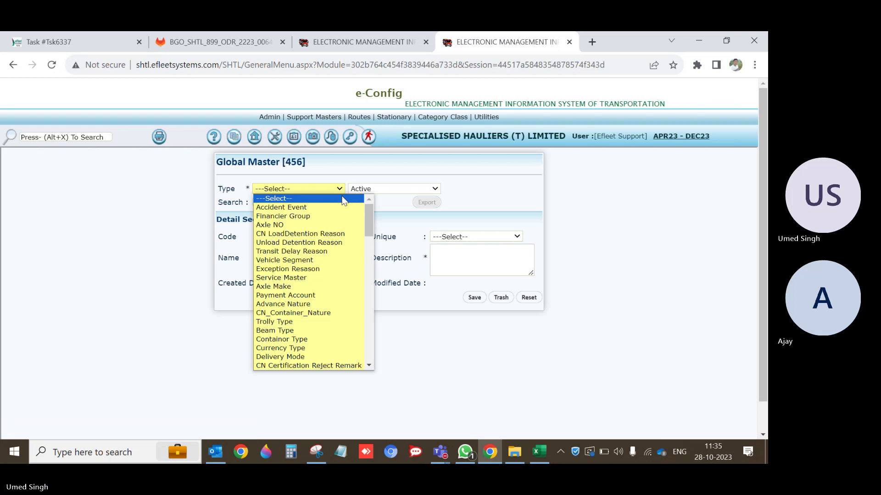
type("tyre")
key("Down")
key("Down")
key("Down")
key("Down")
key("Down")
key("Down")
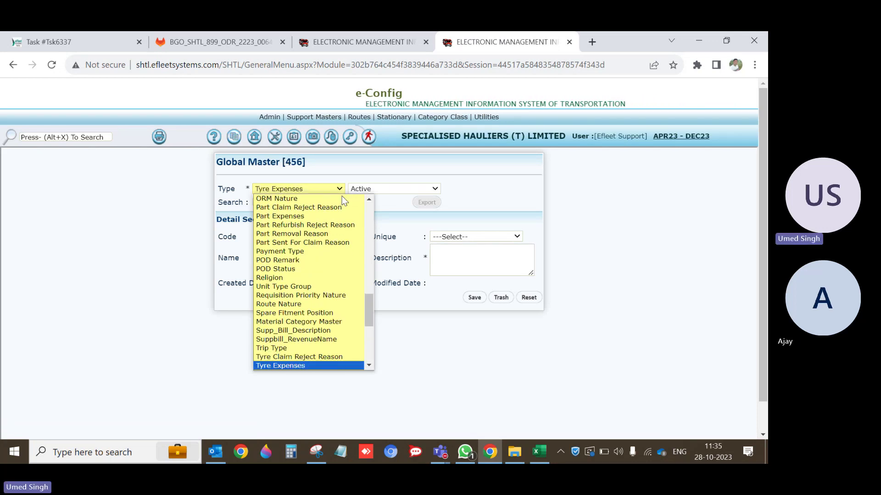
key("Down")
key("Down")
key("Down")
key("Down")
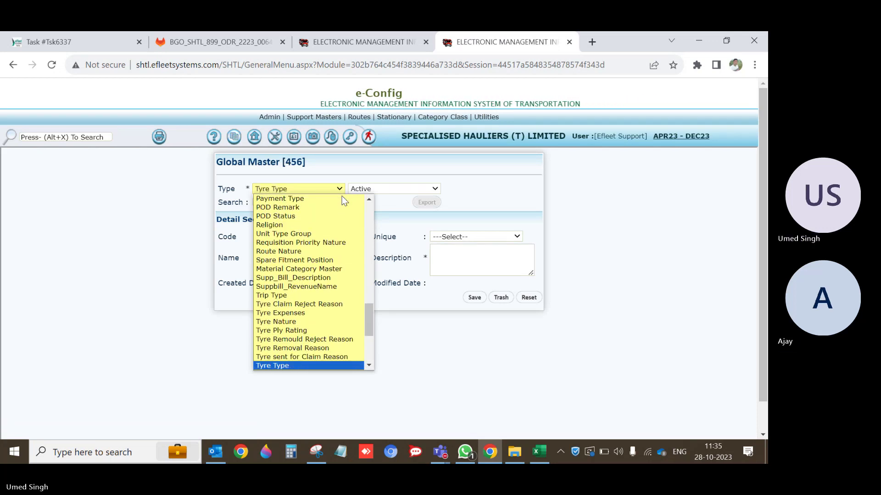
key("Up")
key("Up")
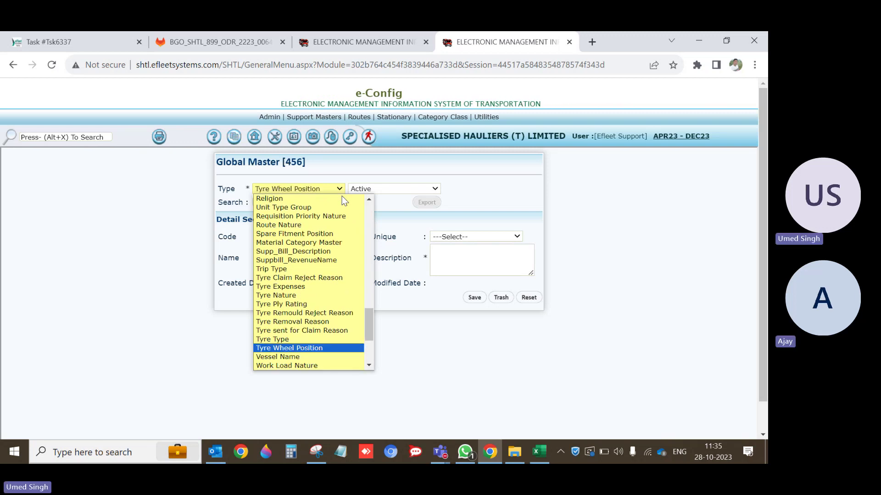
key("Return")
Step: List the tyre wheel positions and load the 1-LO record to view its details
left_click(344, 202)
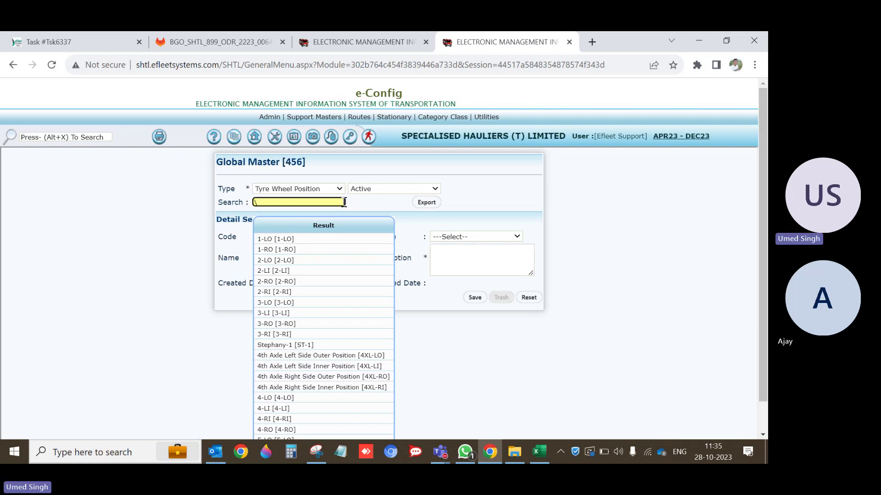
key("Down")
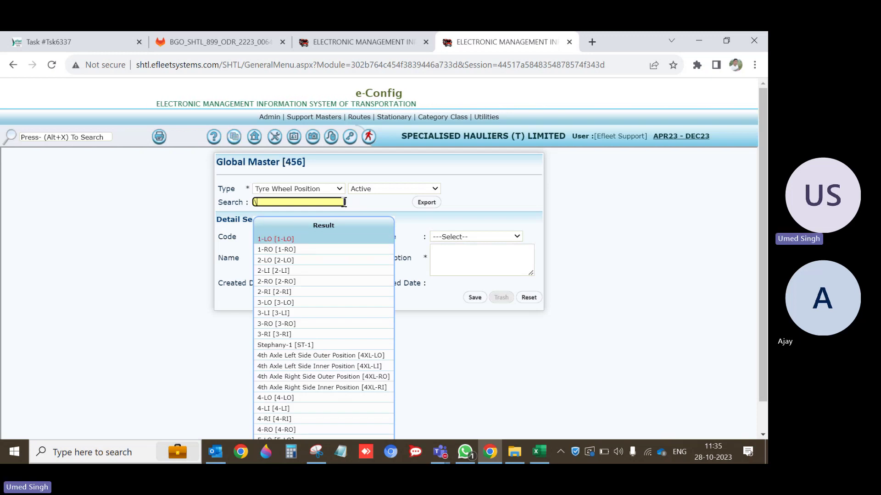
key("Return")
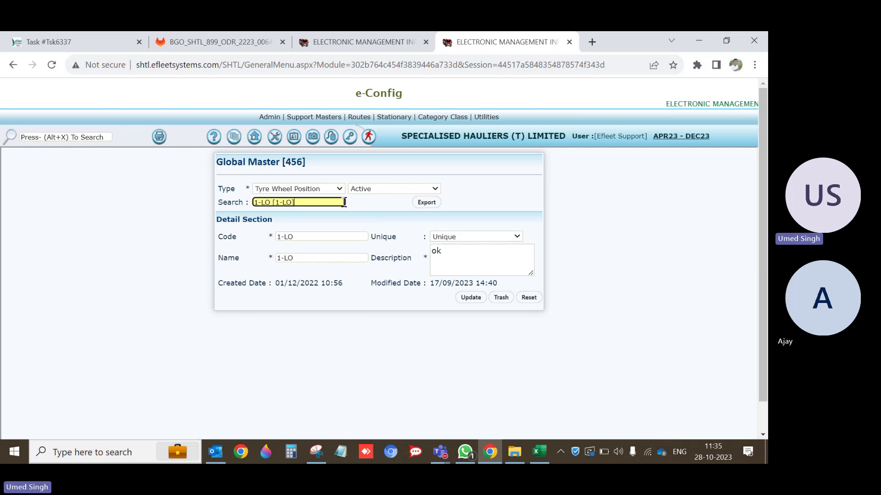
Step: Clear the record search and load the 4th Axle Left Side Outer Position [4XL-LO] record to view it
key("BackSpace")
key("BackSpace")
key("BackSpace")
key("BackSpace")
key("BackSpace")
key("BackSpace")
key("BackSpace")
key("BackSpace")
key("BackSpace")
key("BackSpace")
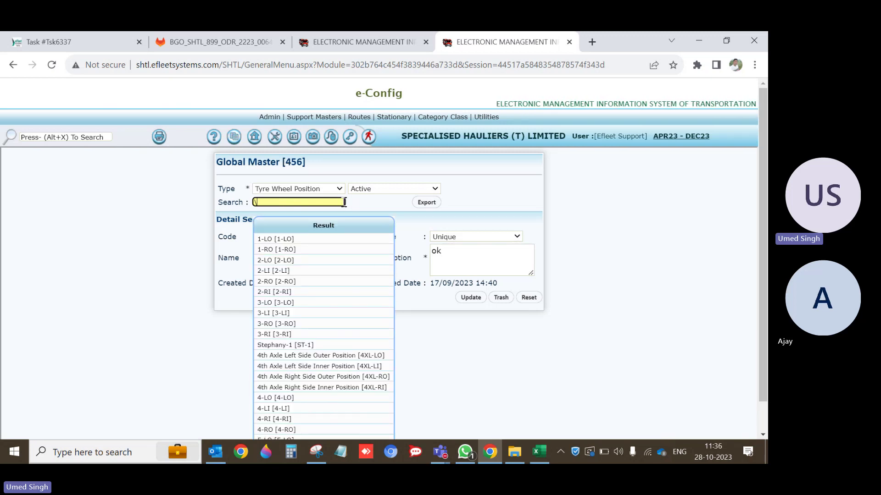
key("Down")
key("Down")
key("Down")
key("Down")
key("Down")
key("Down")
key("Down")
key("Down")
key("Down")
key("Down")
key("Down")
key("Down")
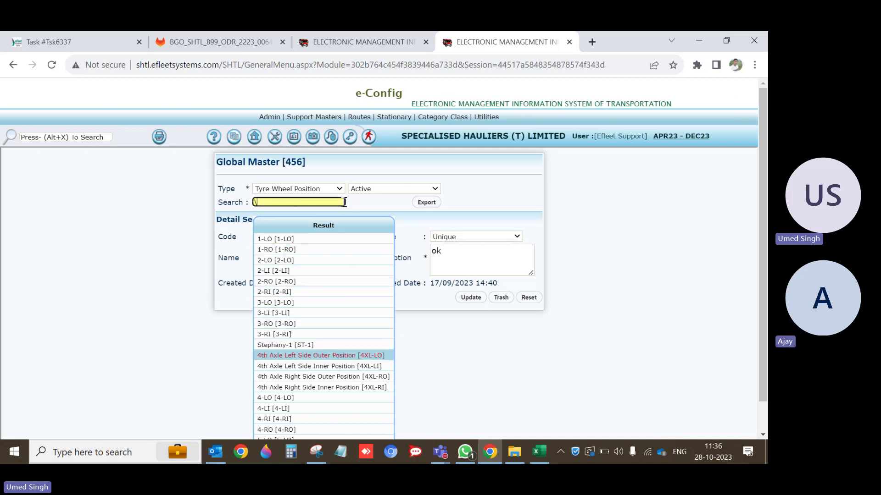
key("Return")
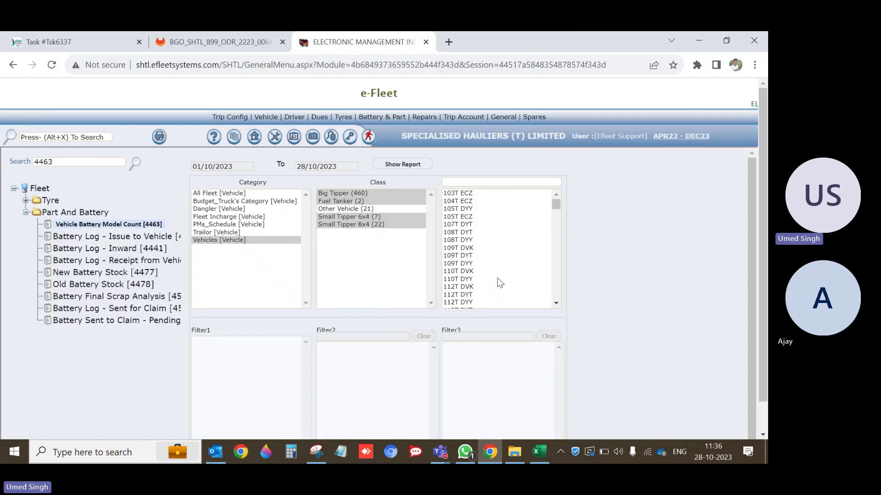
Step: Close the e-Config browser tab and open the Vehicle Model Wheel Position Mapping form in a new tab
left_click(569, 42)
mouse_move(349, 113)
mouse_move(266, 117)
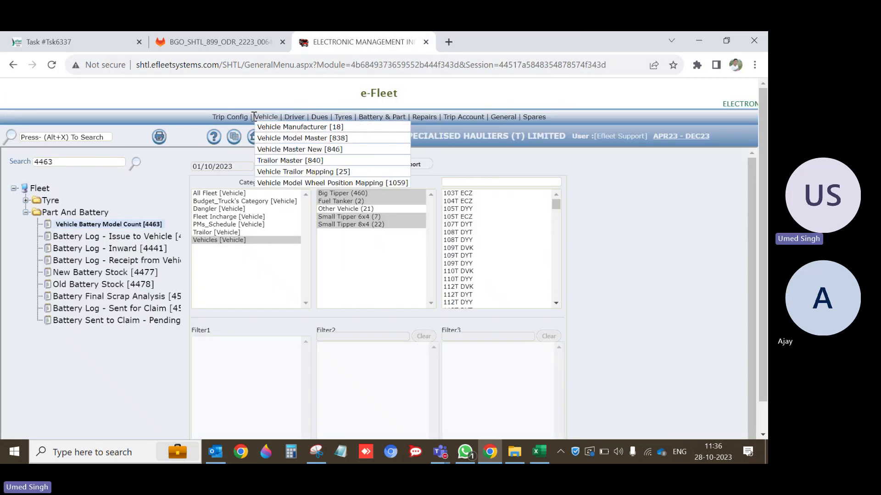
right_click(328, 184)
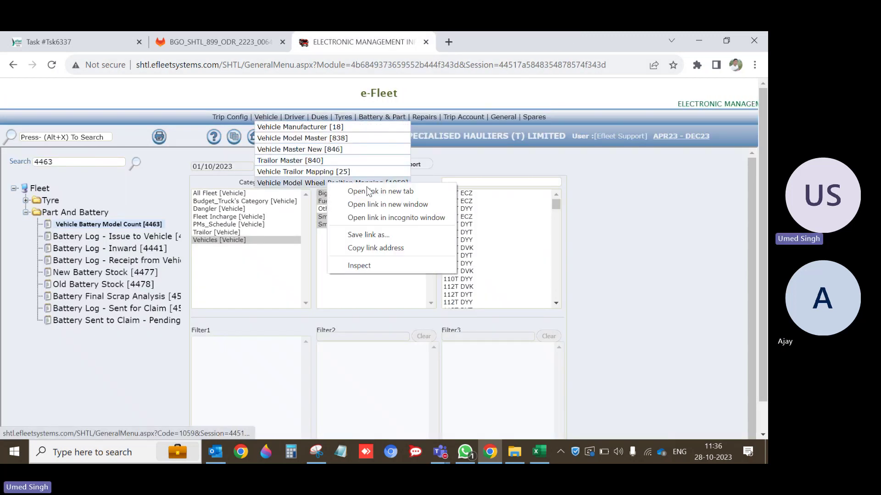
left_click(349, 193)
left_click(489, 41)
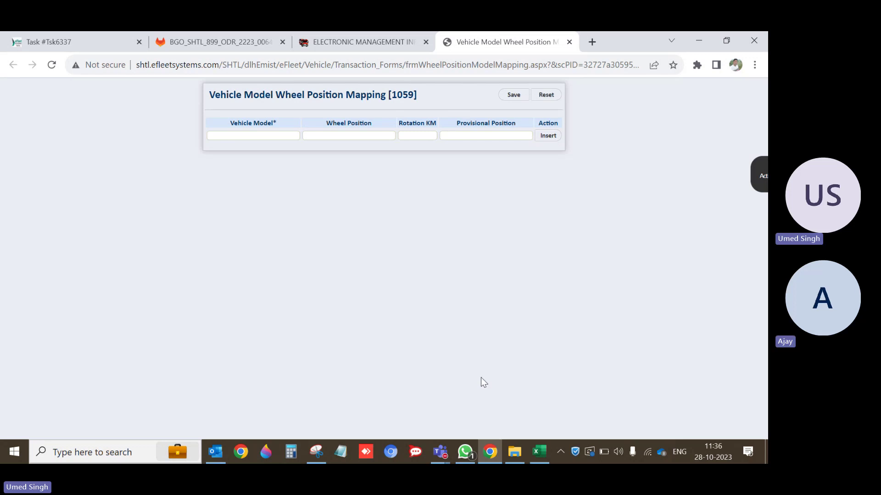
Step: Switch to the Teams training meeting window and move the Snipping Tool ahead of Outlook on the taskbar
left_click(441, 453)
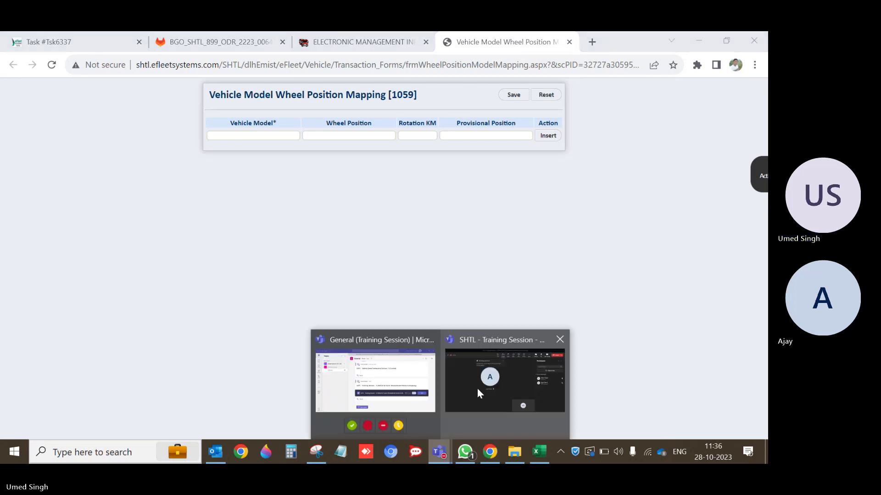
left_click(477, 388)
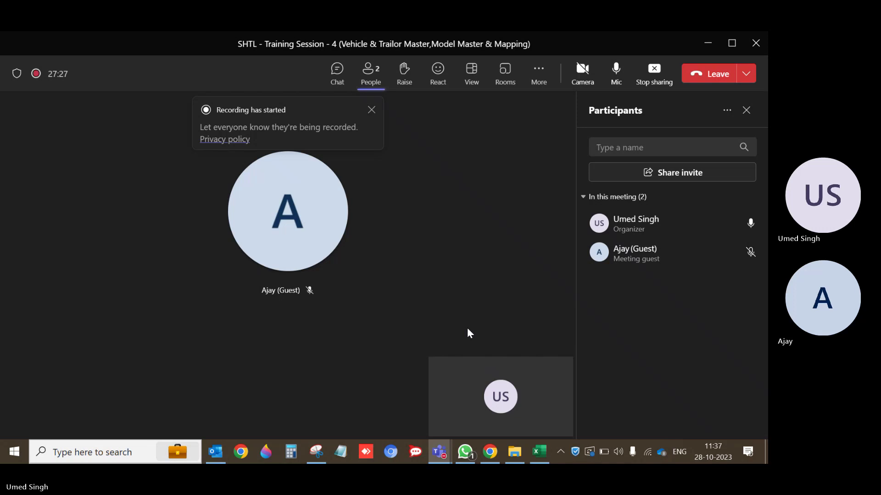
left_click_drag(317, 451, 216, 452)
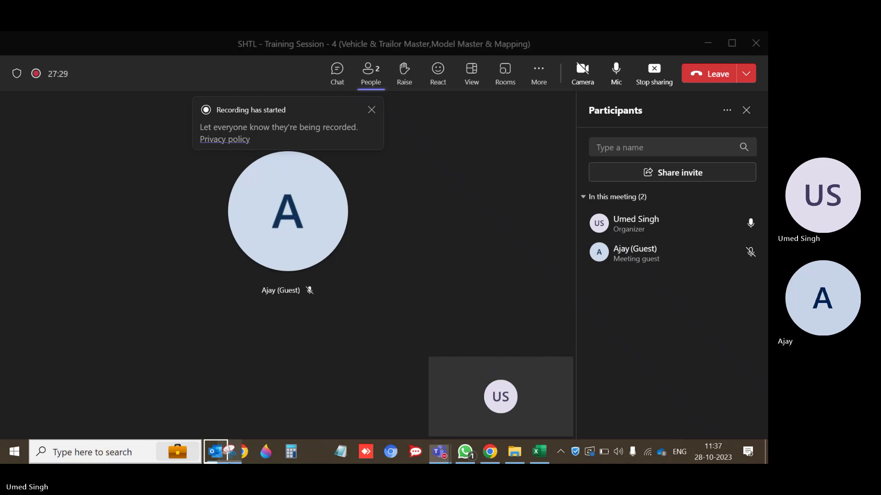
right_click(317, 452)
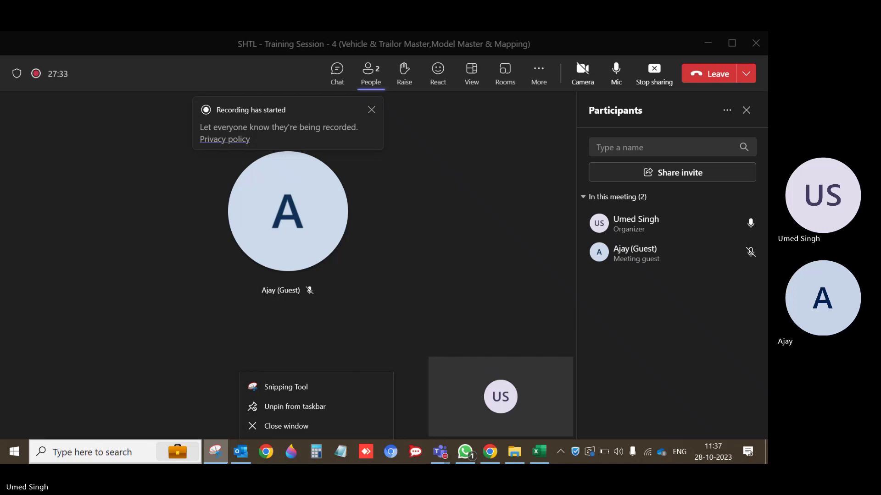
left_click(224, 460)
mouse_move(225, 460)
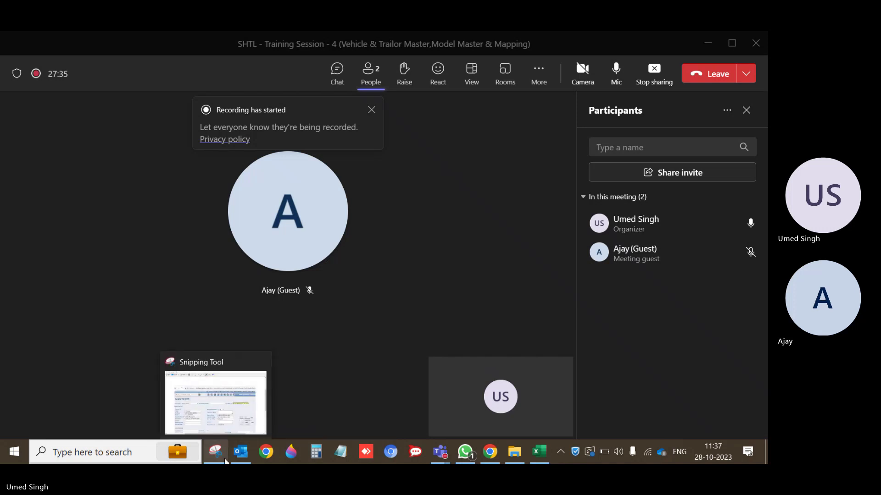
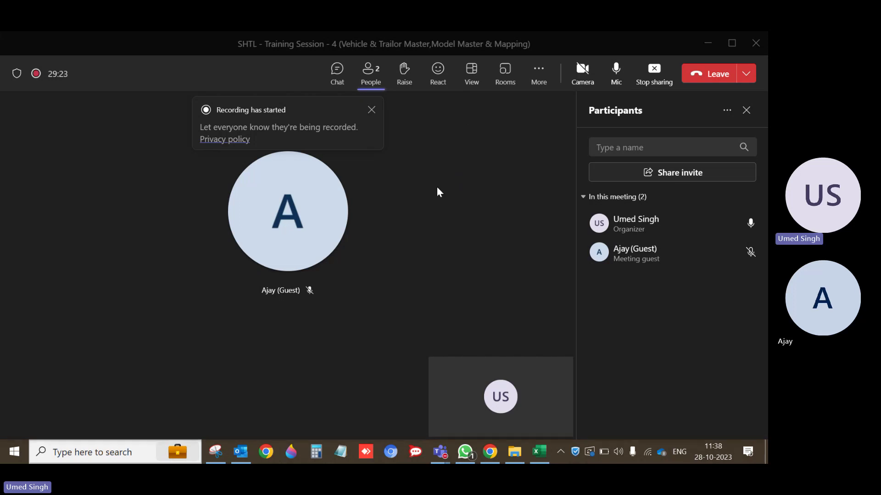
Step: Switch back to Chrome and load the wheel position mapping for vehicle model HW-371_6X4 (Horse)
left_click(498, 452)
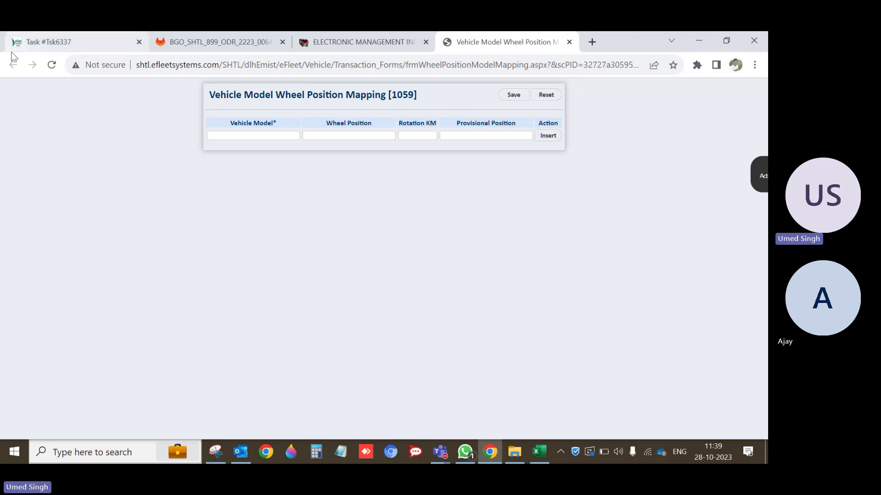
mouse_move(12, 54)
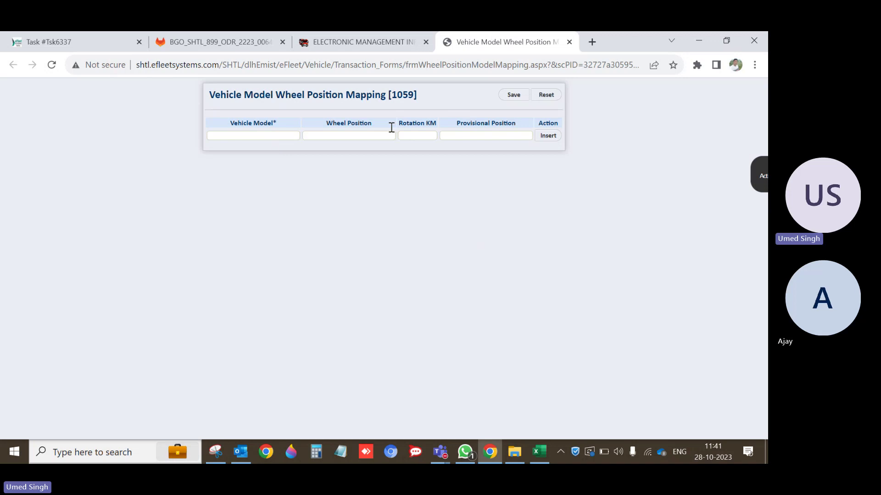
left_click(278, 136)
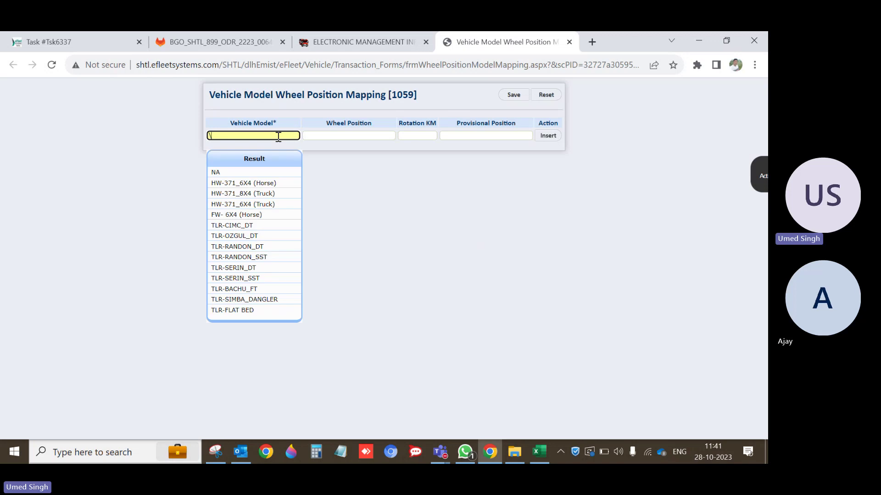
key("Down")
key("Down")
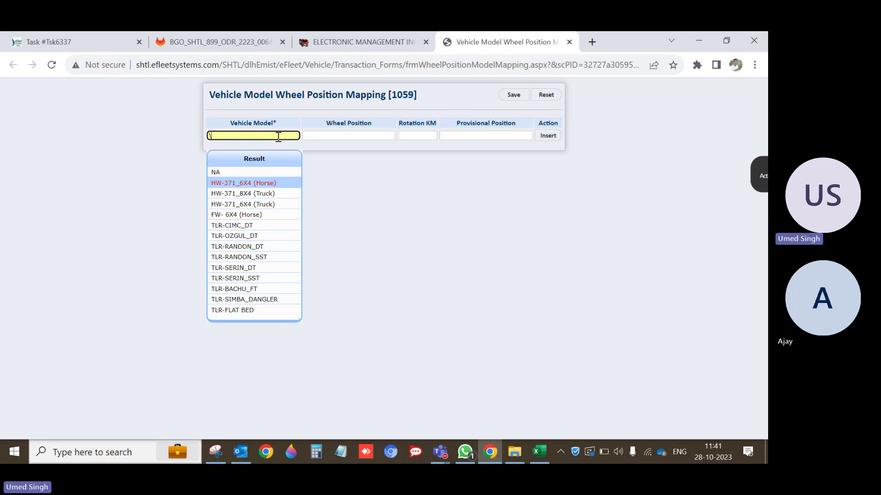
key("Return")
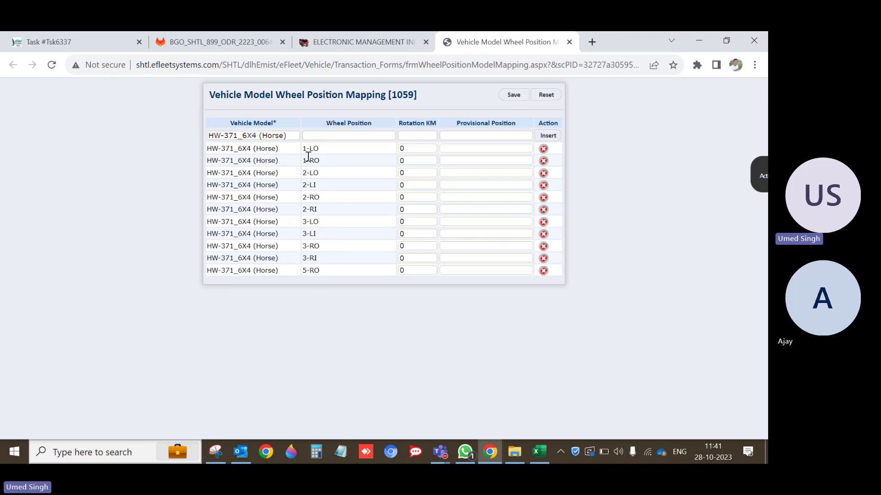
left_click_drag(323, 147, 328, 175)
left_click(321, 186)
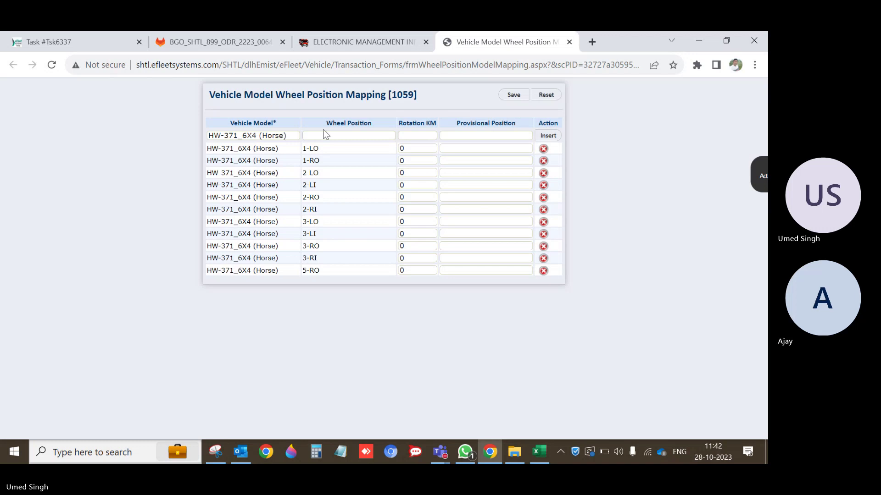
left_click(350, 136)
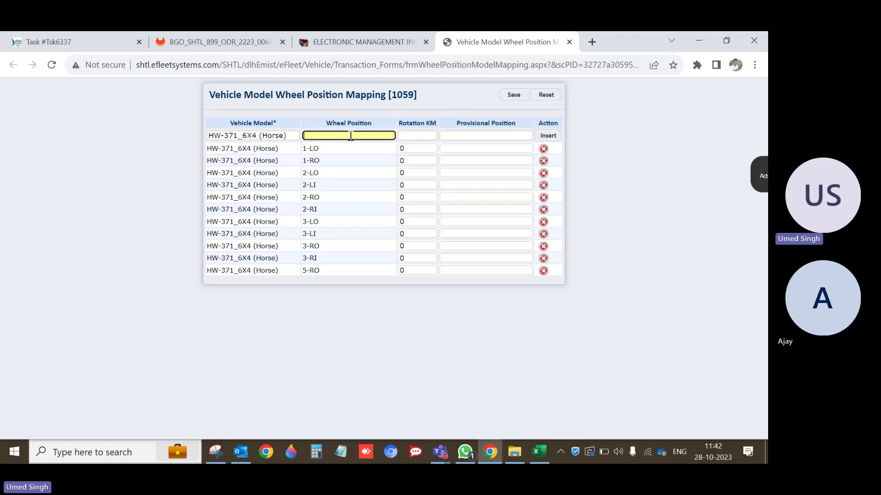
left_click(276, 136)
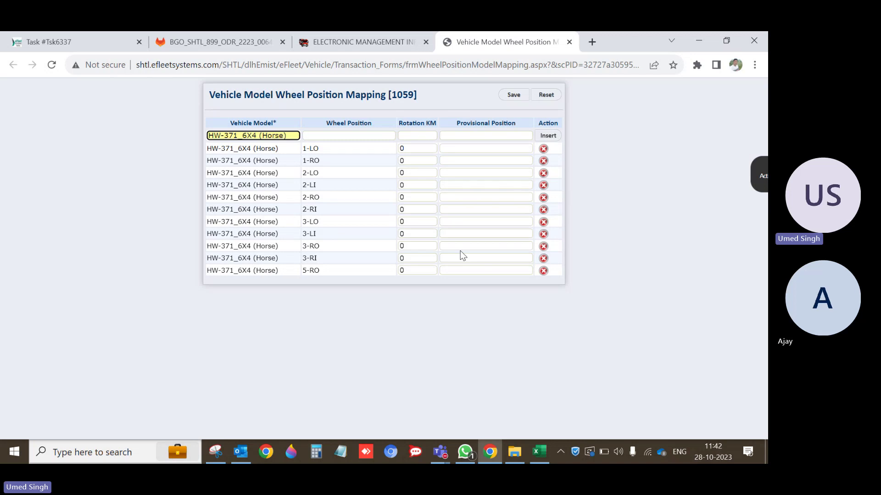
type("\\")
key("BackSpace")
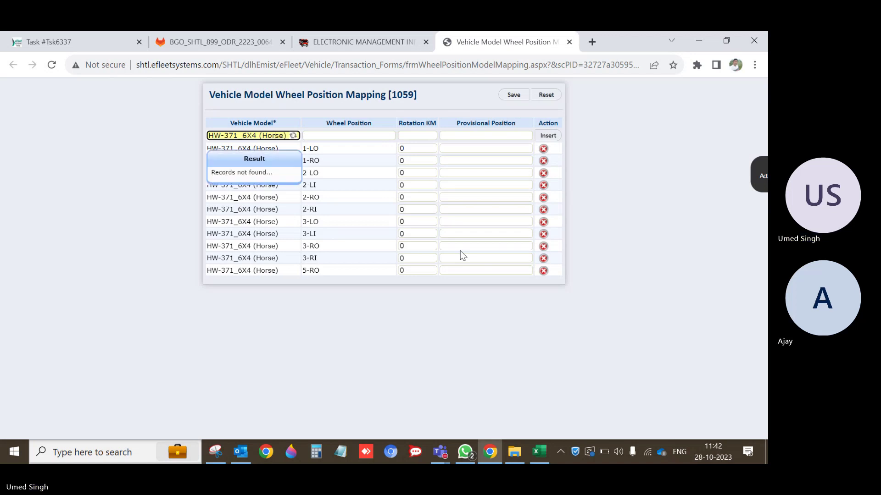
left_click(282, 175)
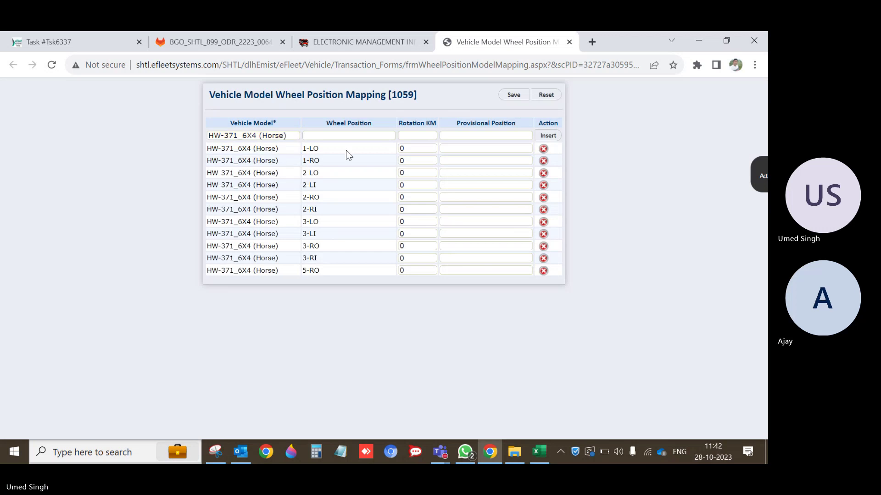
Step: Choose 4-LO [4-LO] as the wheel position for a new mapping row of the HW-371_6X4 (Horse) model
left_click(350, 137)
type("\\")
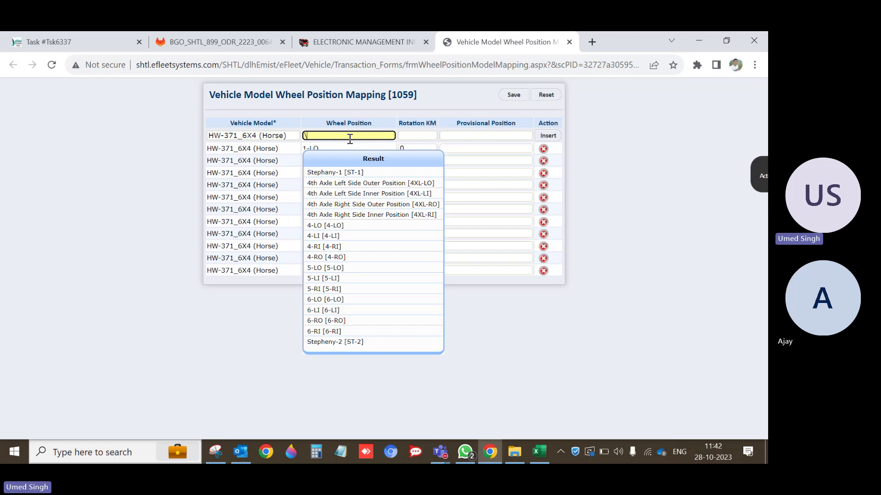
key("Down")
key("Down")
key("Down")
key("Down")
key("Down")
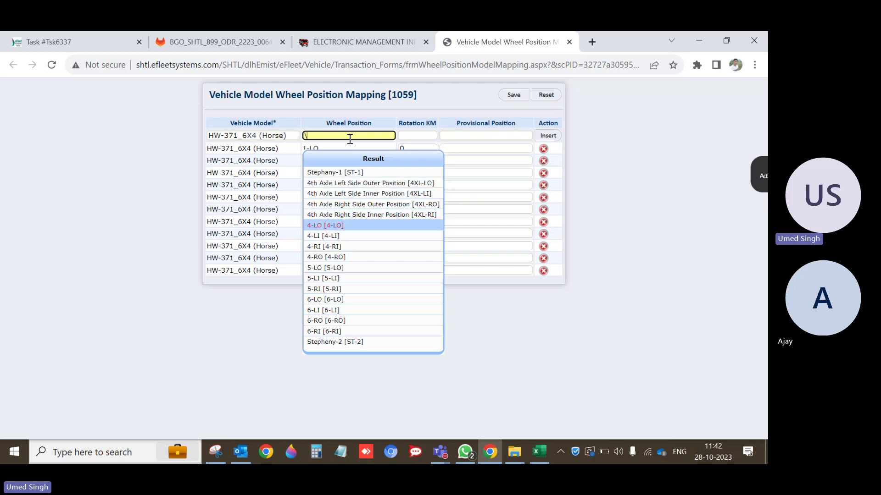
key("Return")
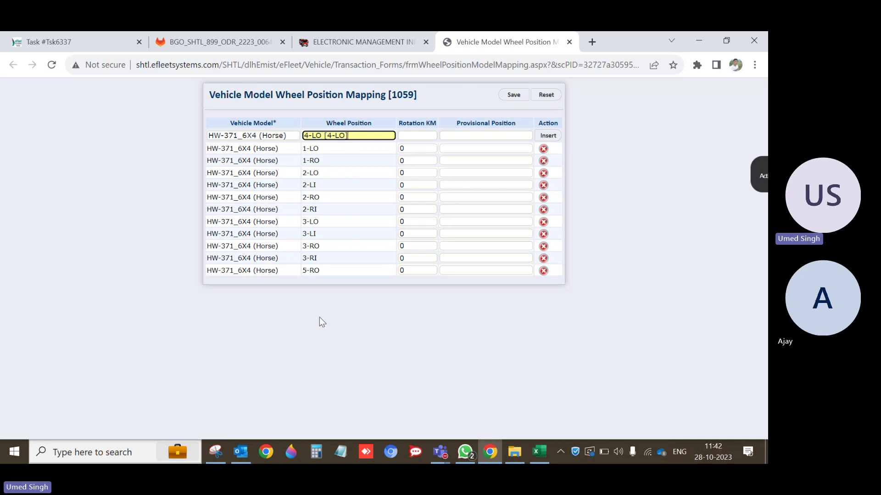
Step: Close the Vehicle Model Wheel Position Mapping form and switch to the Excel rollout plan
left_click(569, 41)
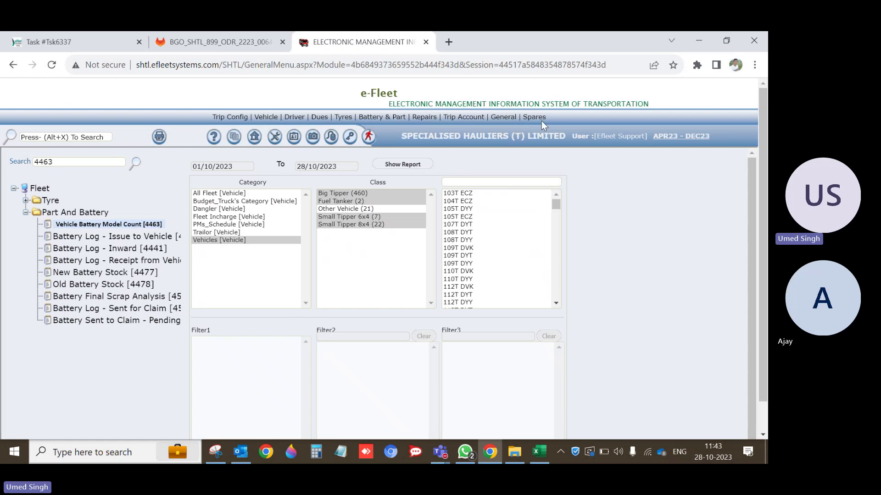
left_click(536, 462)
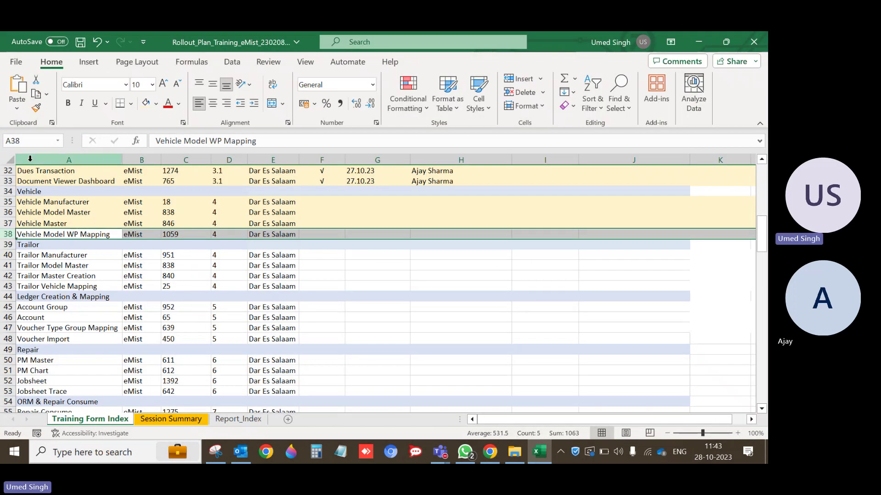
Step: Apply the light yellow fill to the Vehicle Model WP Mapping and Trailor Manufacturer rows in the training form index
left_click(389, 222)
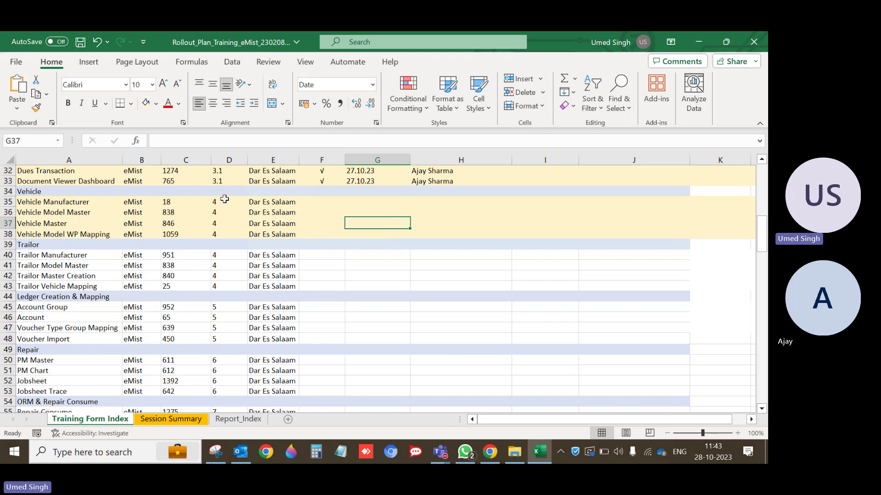
left_click_drag(222, 201, 232, 232)
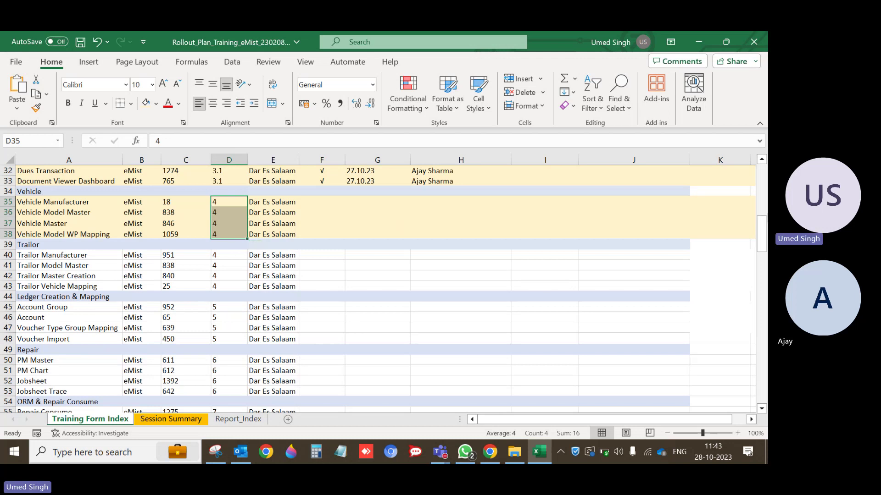
left_click(323, 234)
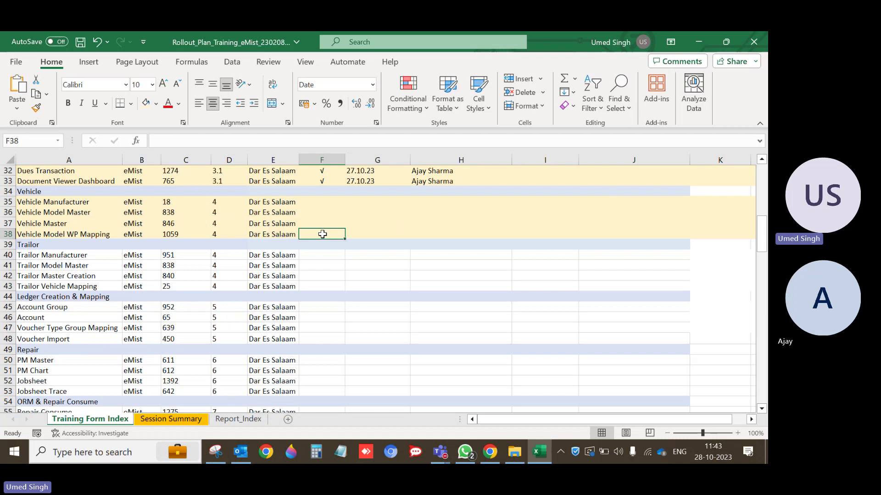
left_click(8, 255)
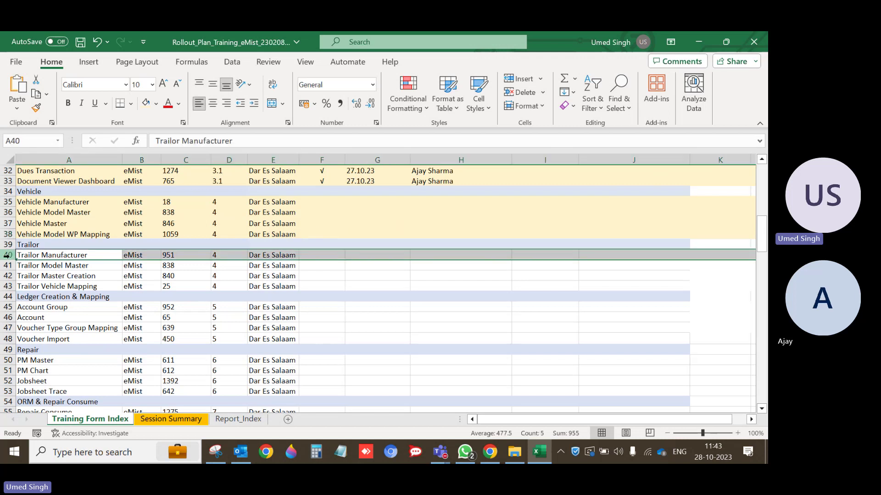
left_click(145, 104)
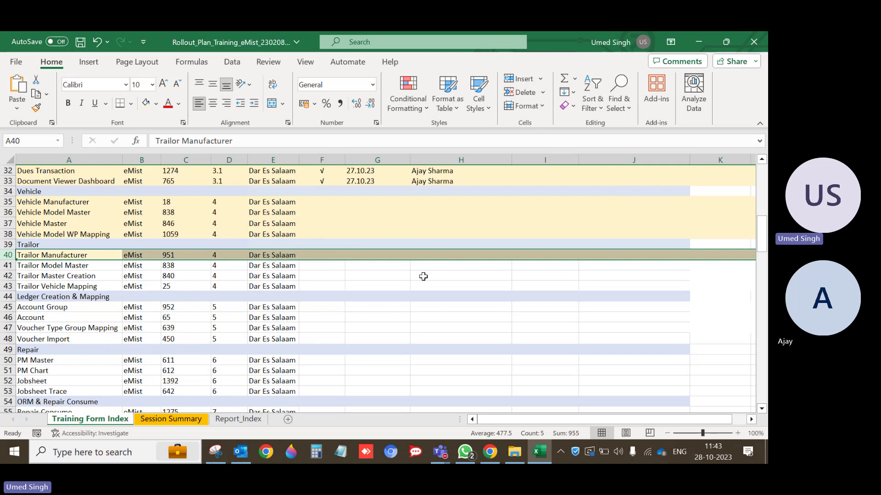
Step: Switch to Chrome, view the manufacturer list of the Vehicle Manufacturer [18] form in a new tab, and close the form
left_click(490, 452)
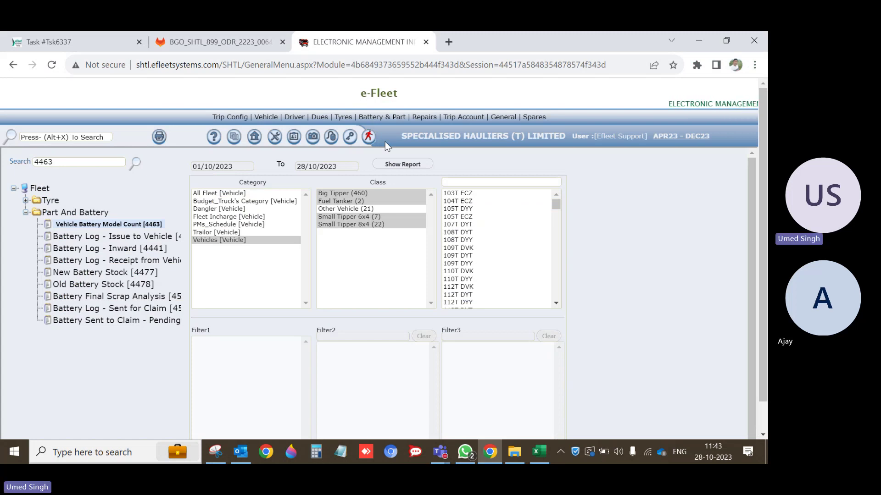
mouse_move(335, 110)
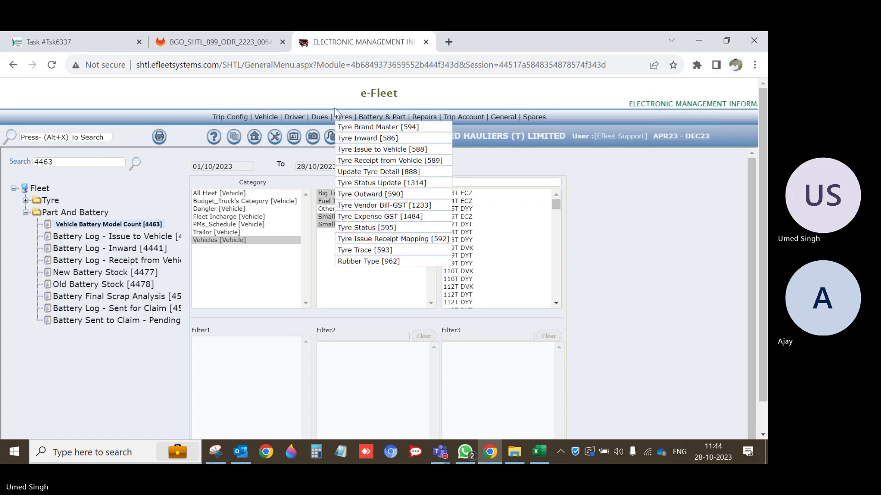
mouse_move(268, 117)
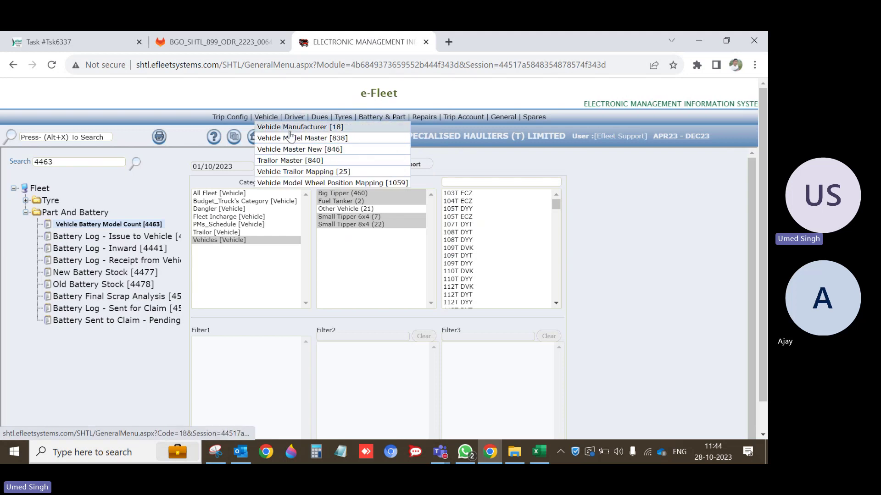
right_click(289, 132)
left_click(307, 133)
left_click(477, 43)
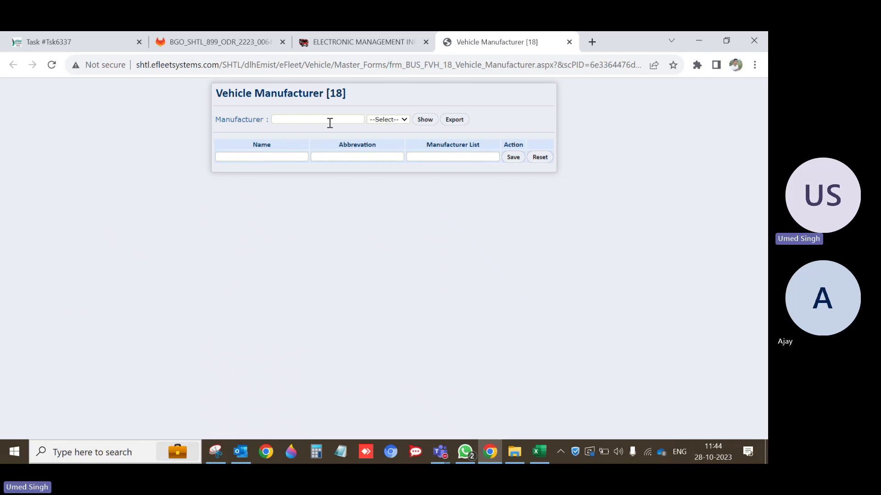
left_click(329, 122)
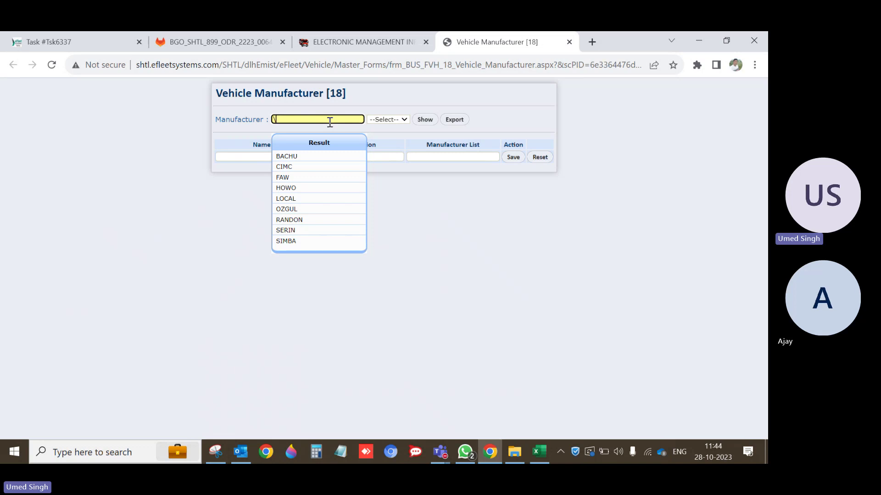
left_click(569, 42)
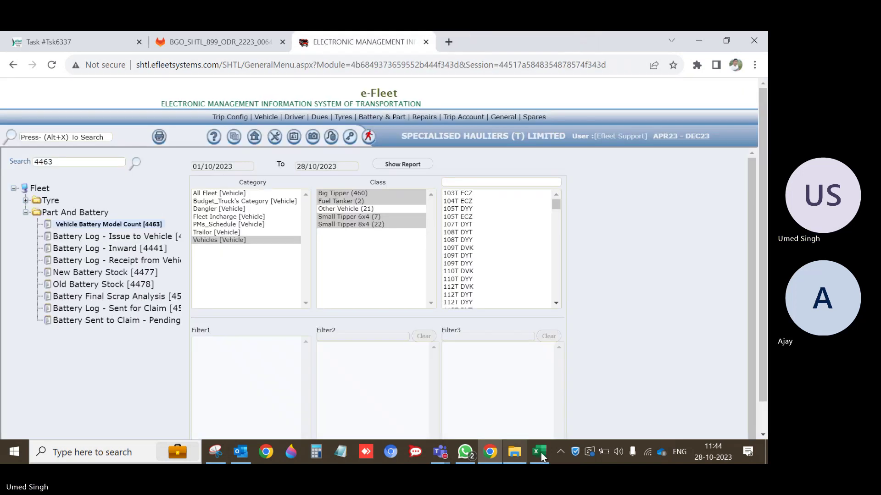
Step: Switch to the Excel rollout plan and highlight the Trailor Model Master row with the light yellow fill
left_click(539, 452)
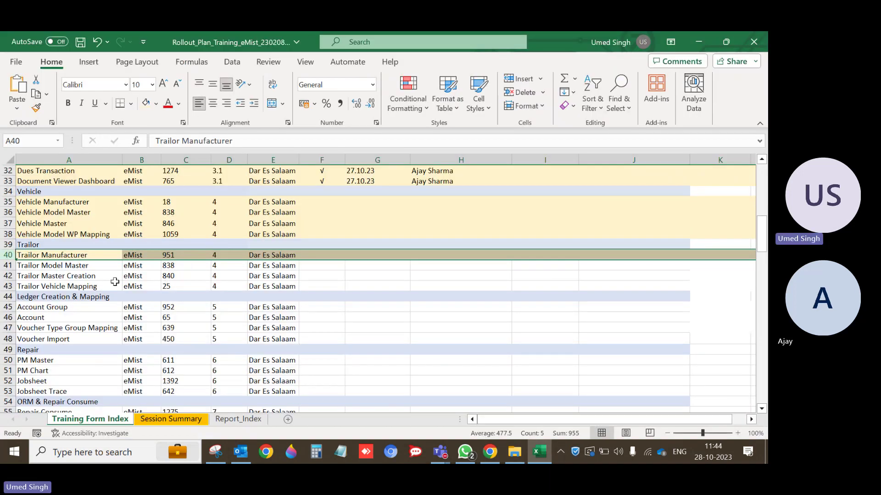
left_click(138, 274)
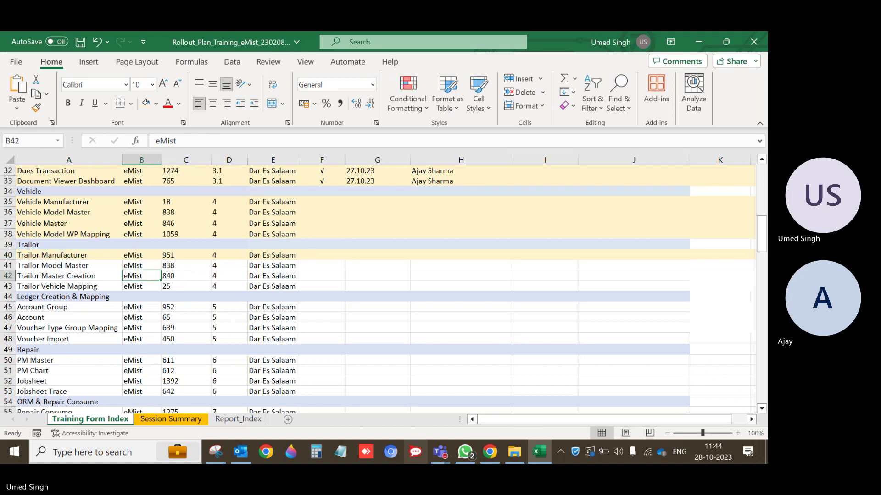
left_click(170, 257)
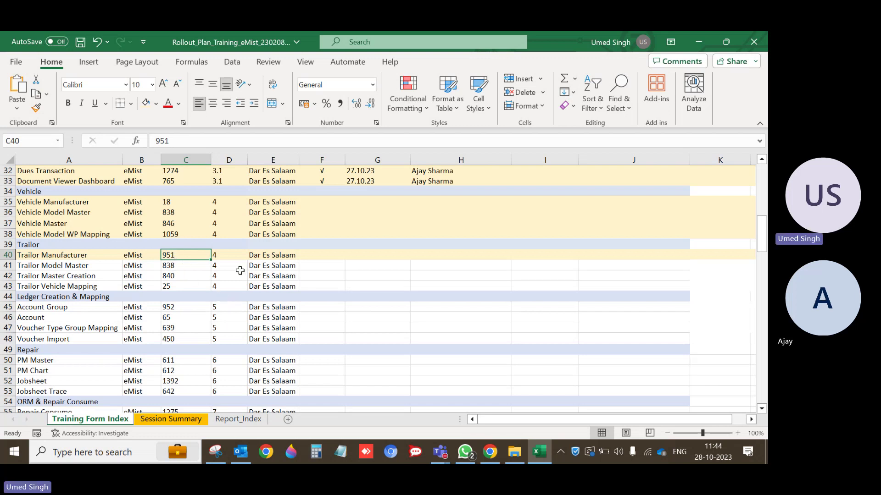
left_click(53, 267)
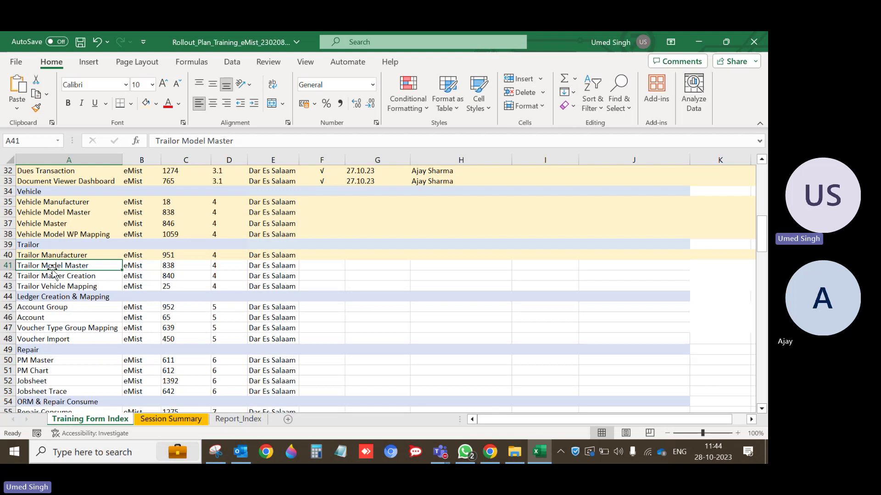
left_click(8, 265)
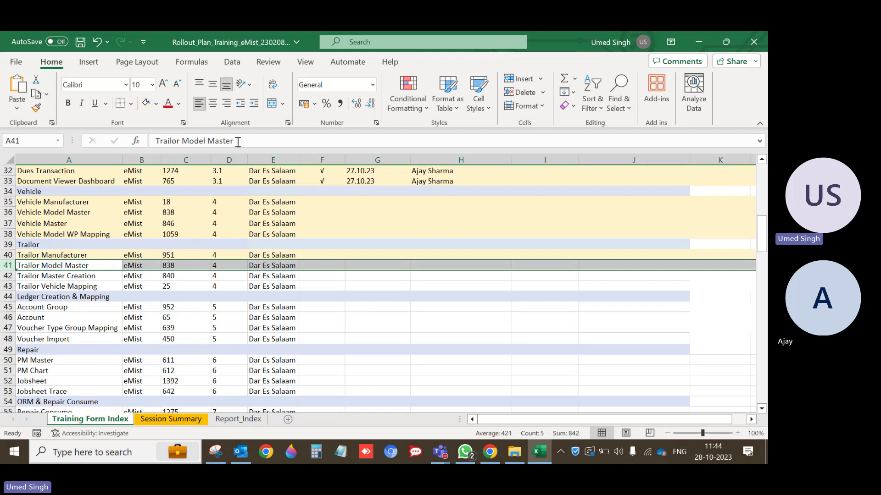
Step: Switch to Chrome and open e-Fleet's Vehicle Model Master [838] form in a new tab
left_click(489, 452)
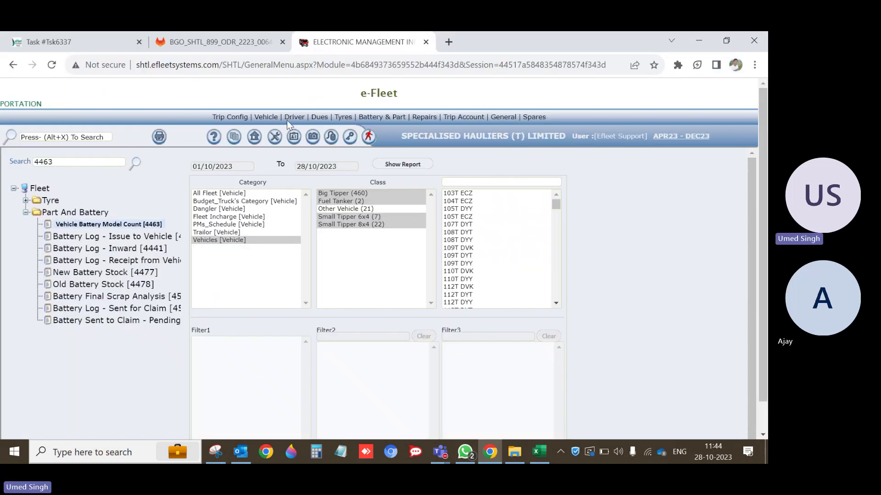
mouse_move(270, 117)
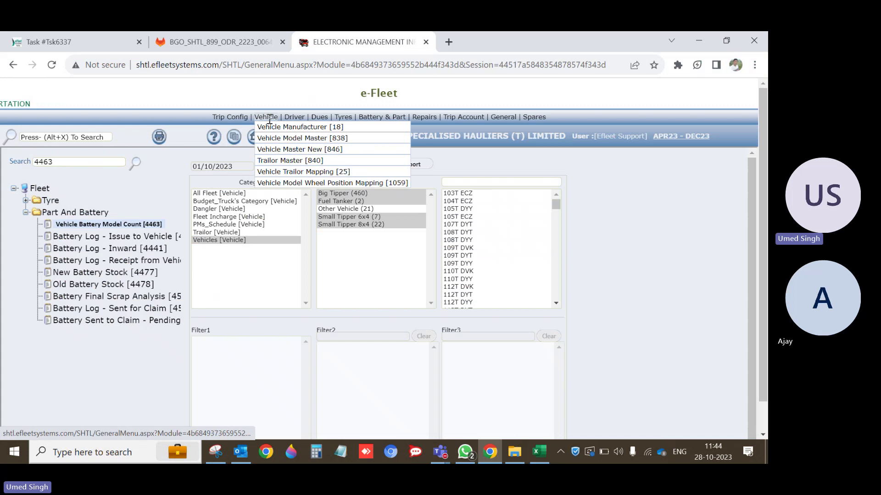
right_click(309, 143)
left_click(348, 149)
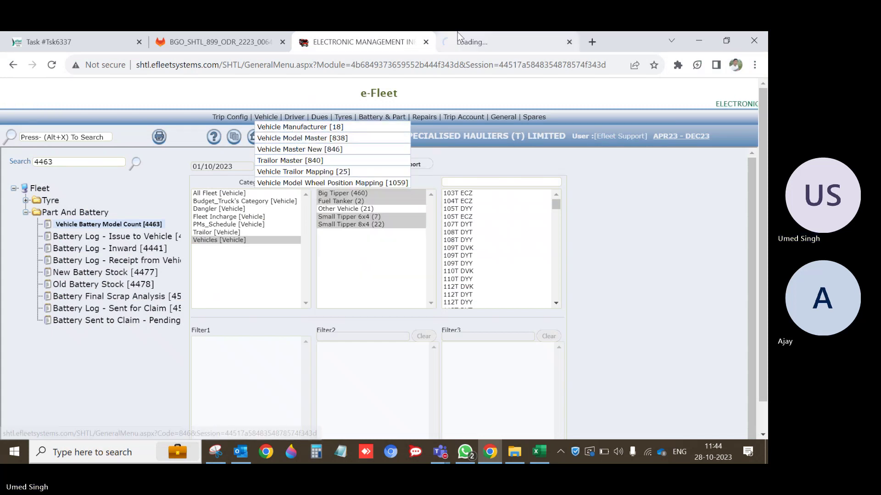
left_click(504, 42)
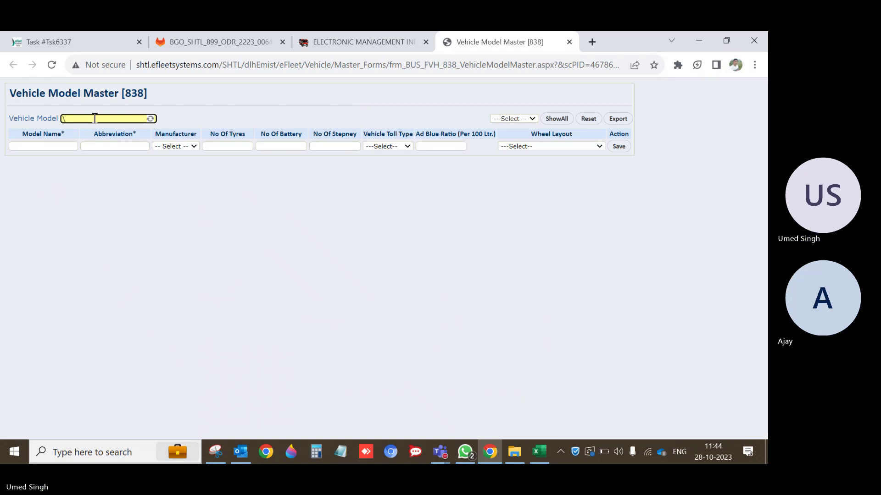
Step: Load the details of vehicle model TLR-RANDON_DT in the Vehicle Model Master form
key("Down")
key("Down")
key("Down")
key("Down")
key("Down")
key("Down")
key("Down")
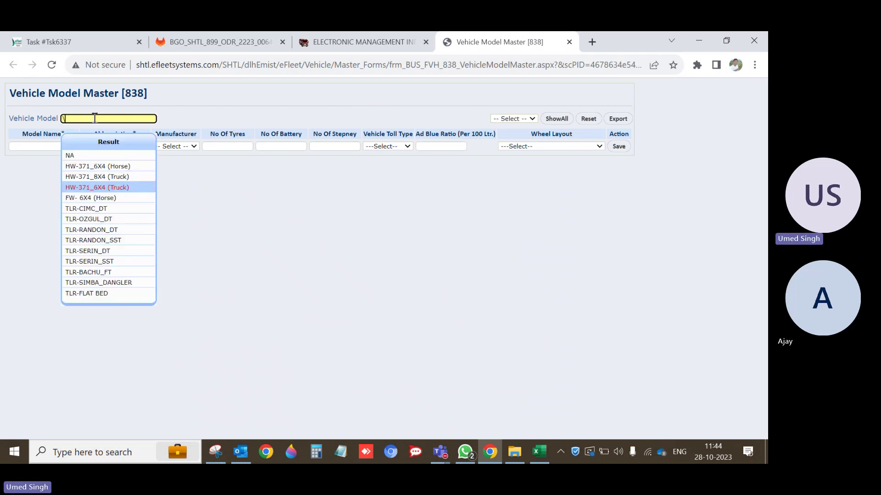
key("Down")
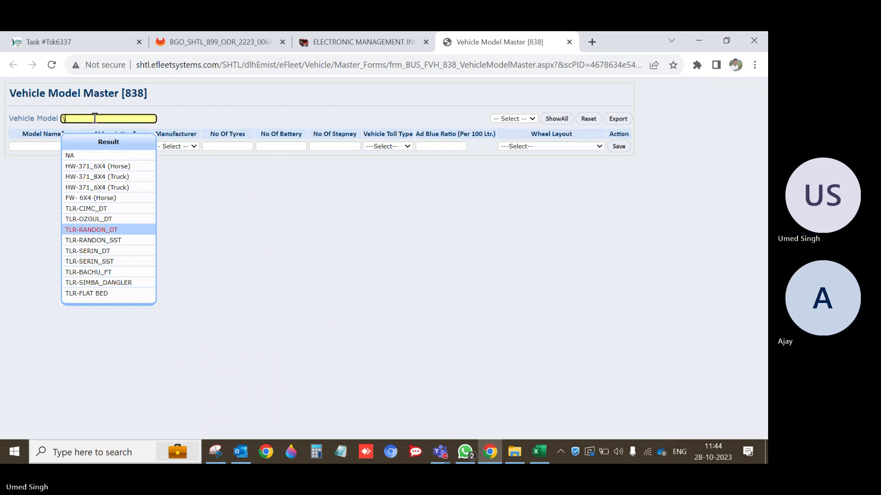
key("Return")
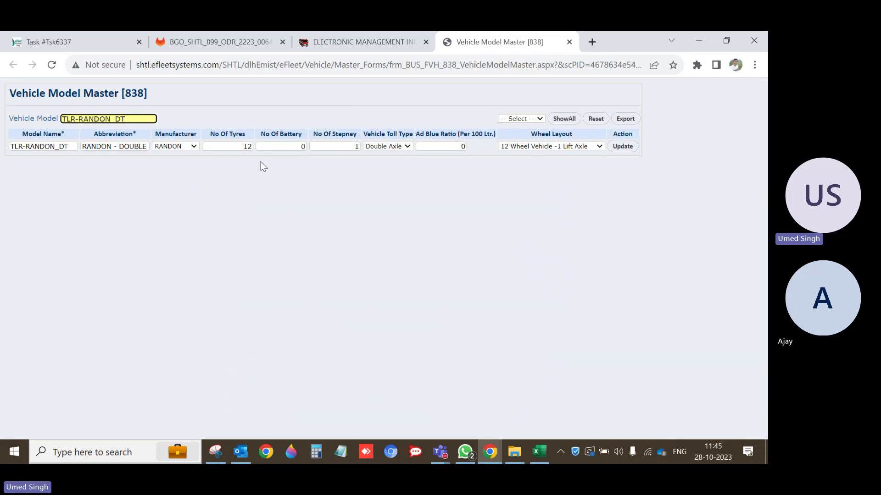
Step: Switch to the Excel rollout plan and highlight the Trailor Master Creation row with the light yellow fill
left_click(538, 453)
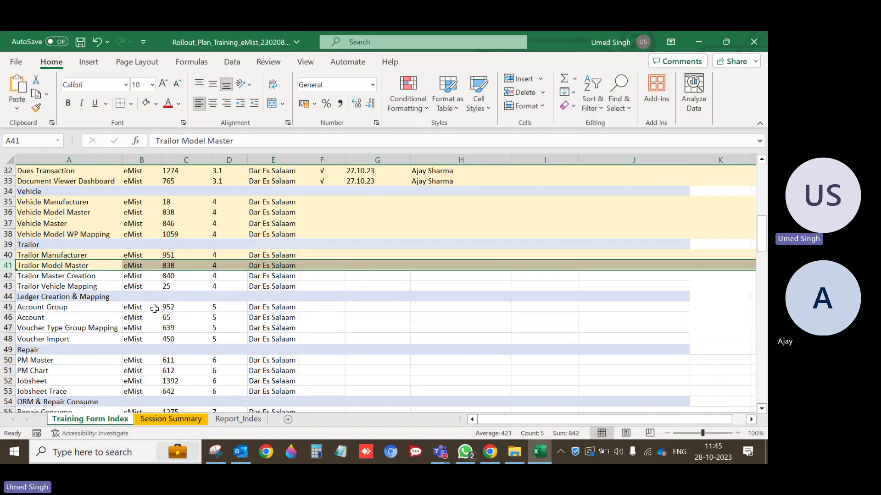
left_click(82, 277)
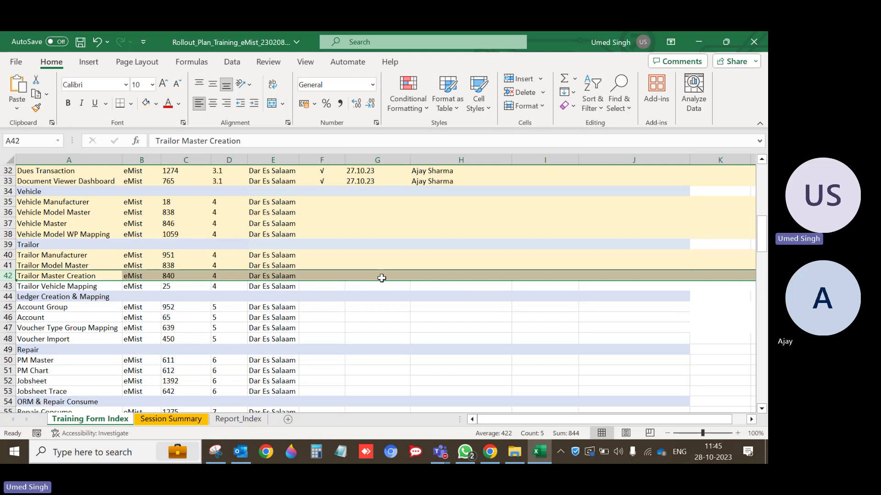
Step: Switch to Chrome, open e-Fleet's Trailor Master [840] form in a new tab, and close the Vehicle Model Master form
left_click(490, 452)
left_click(321, 42)
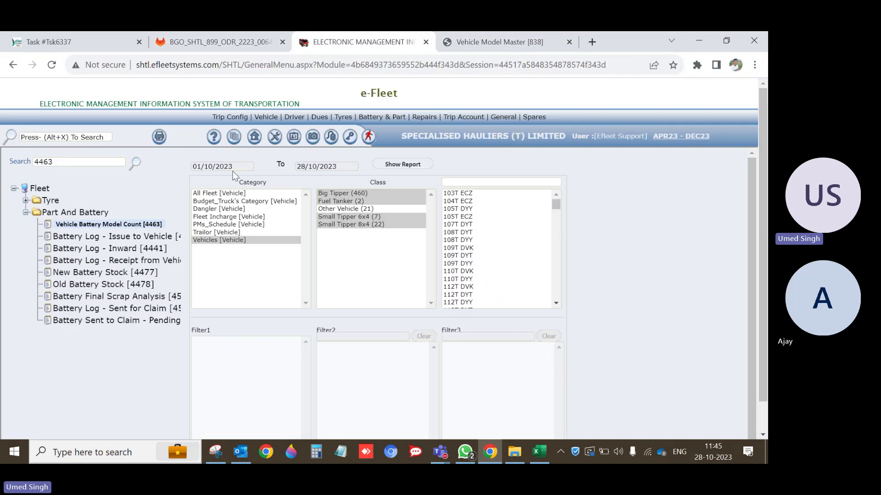
mouse_move(266, 117)
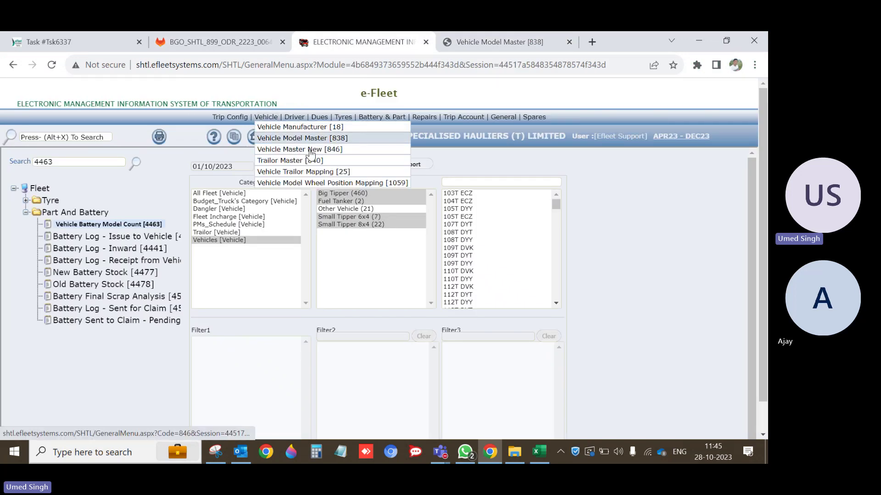
right_click(321, 161)
left_click(335, 167)
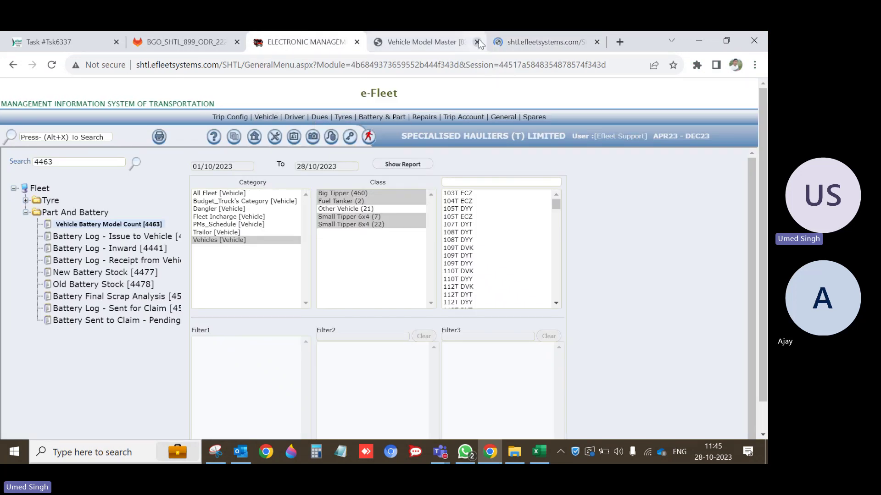
left_click(478, 42)
left_click(475, 40)
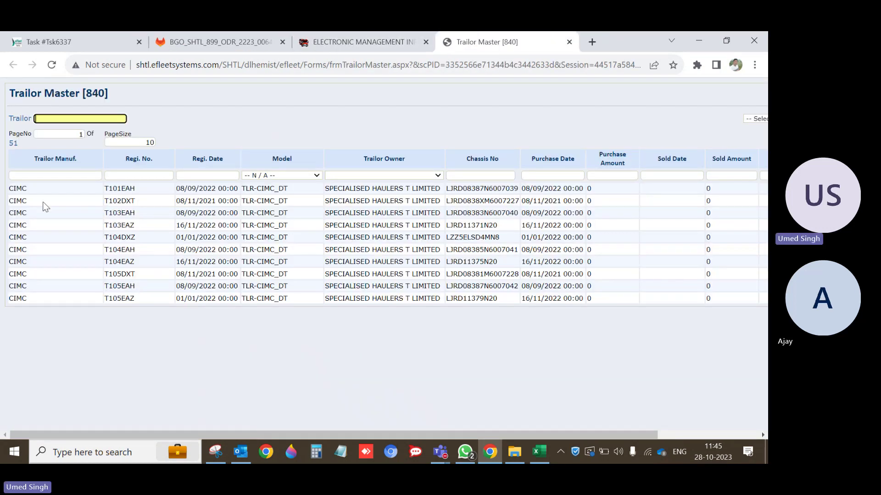
Step: Sort the Trailor Master list by Trailor Manuf. in descending order and inspect the first row's manufacturer
left_click(23, 185)
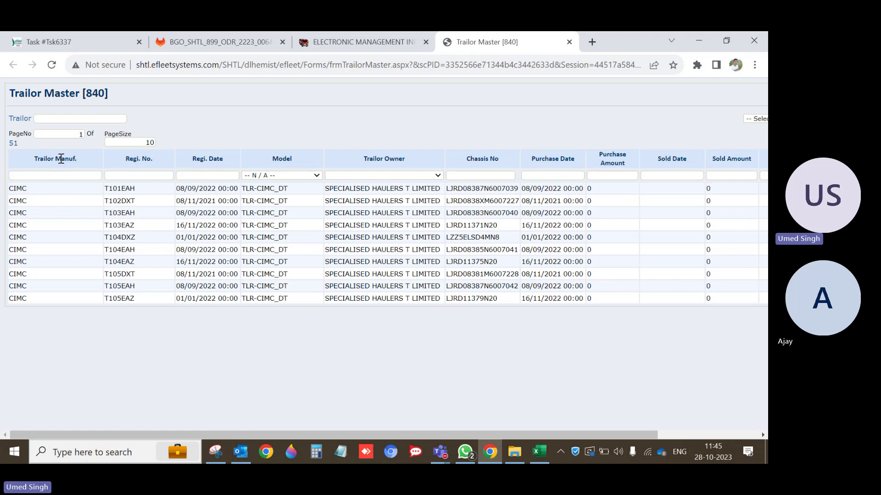
double_click(24, 188)
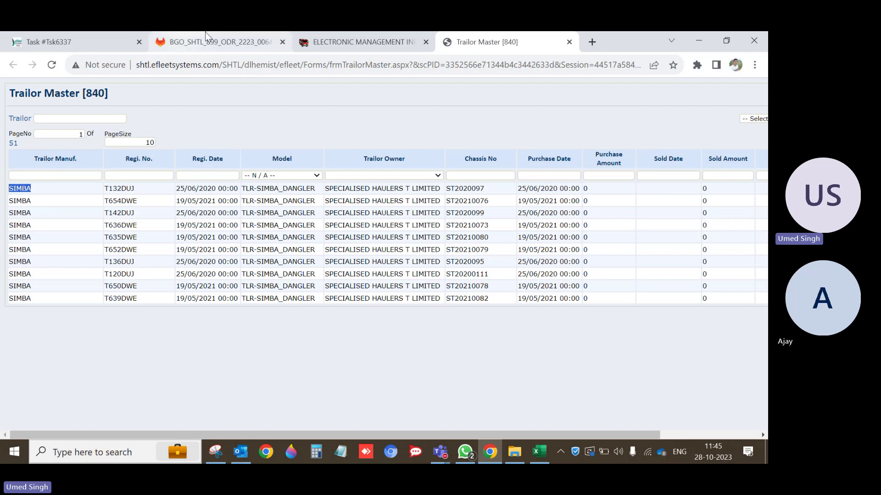
left_click(380, 134)
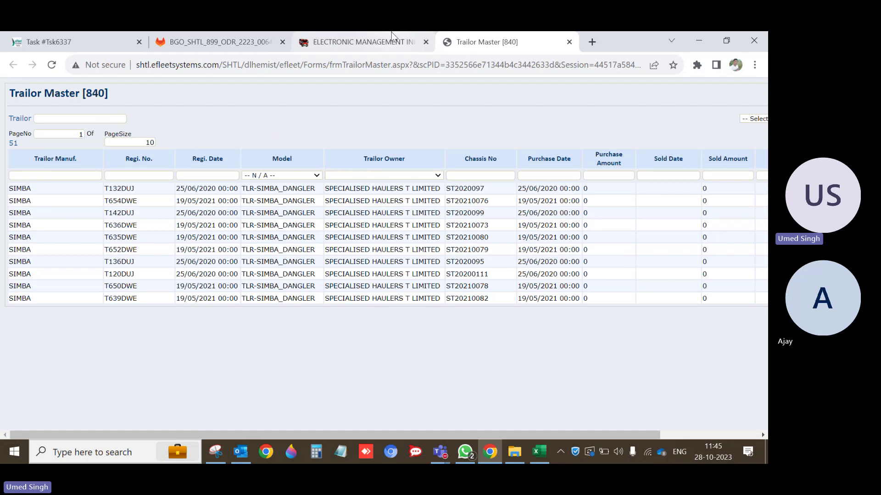
Step: Open the e-Config module from e-Fleet in a new tab and bring up its Vendor Master [951] form
left_click(362, 41)
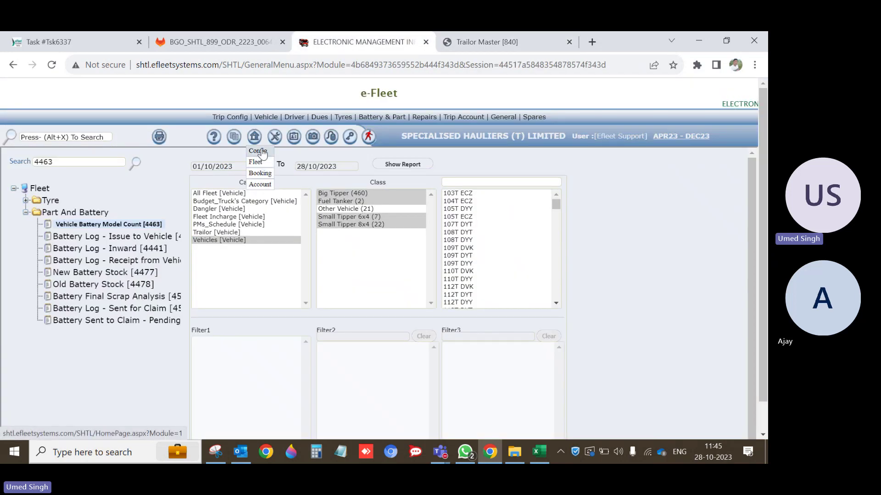
left_click(258, 152)
left_click(518, 43)
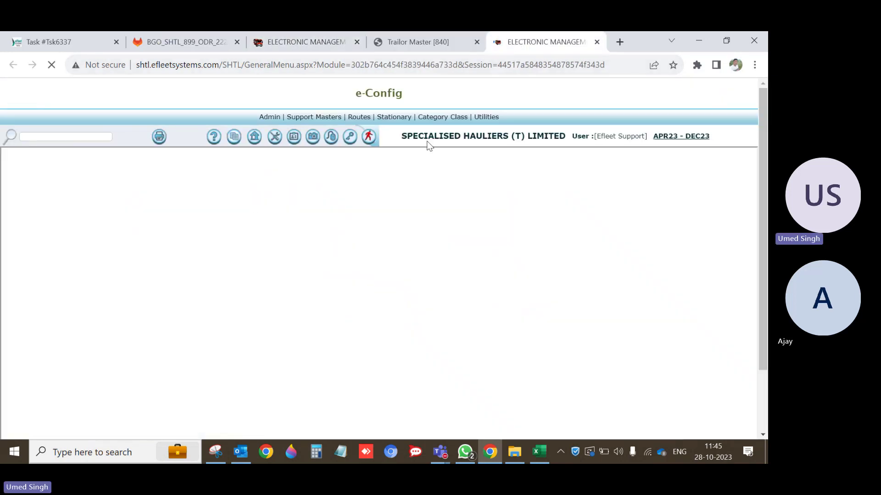
mouse_move(321, 117)
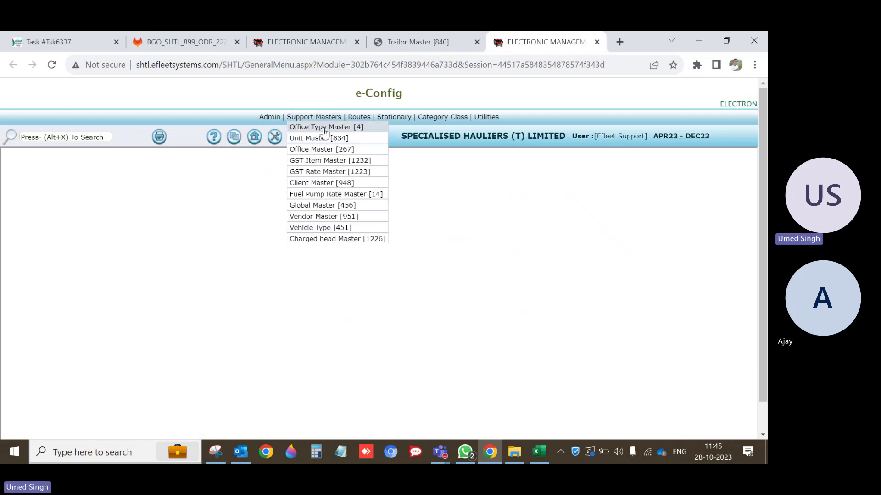
left_click(340, 216)
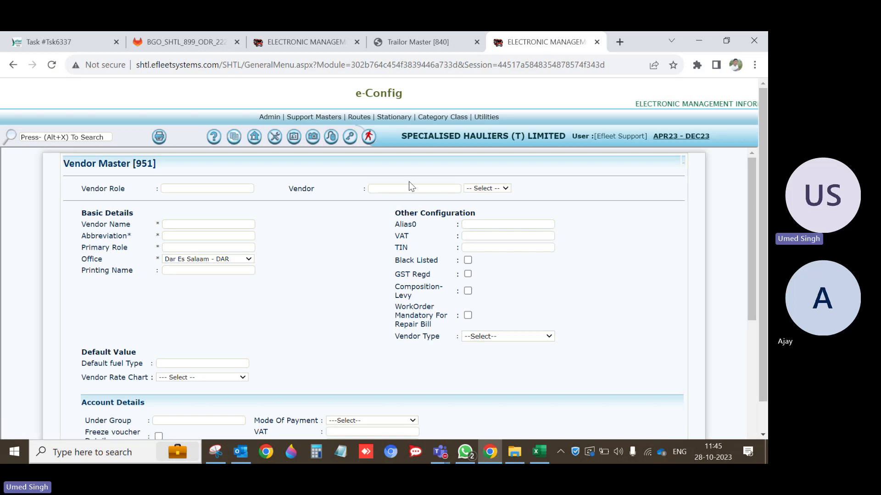
Step: Load the SIMBA trolly manufacturer's record in the Vendor Master form
left_click(411, 188)
type("SIMBA")
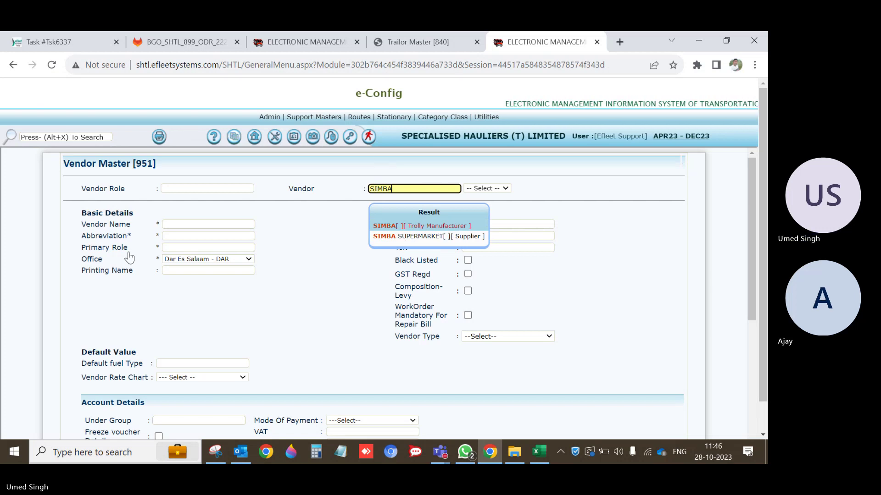
key("Return")
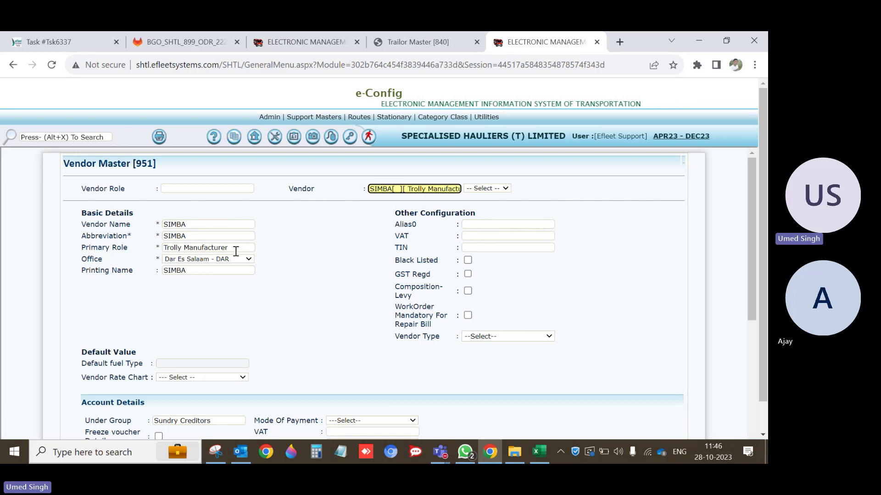
Step: Compare the manufacturer name in the Trailor Master list with the vendor's name and primary role in the Vendor Master
left_click(395, 46)
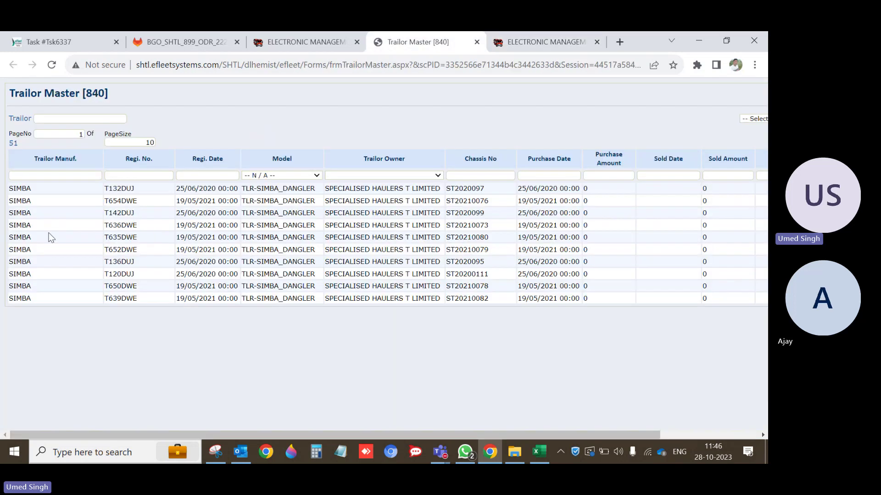
double_click(26, 225)
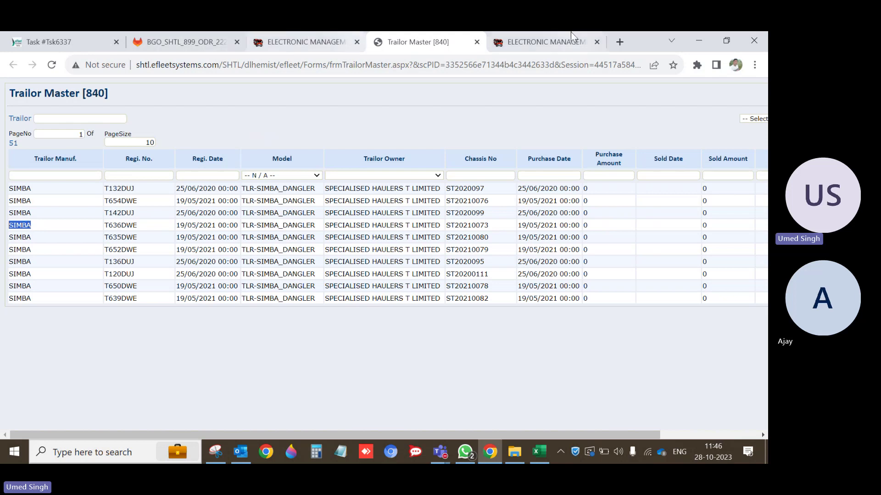
left_click(555, 41)
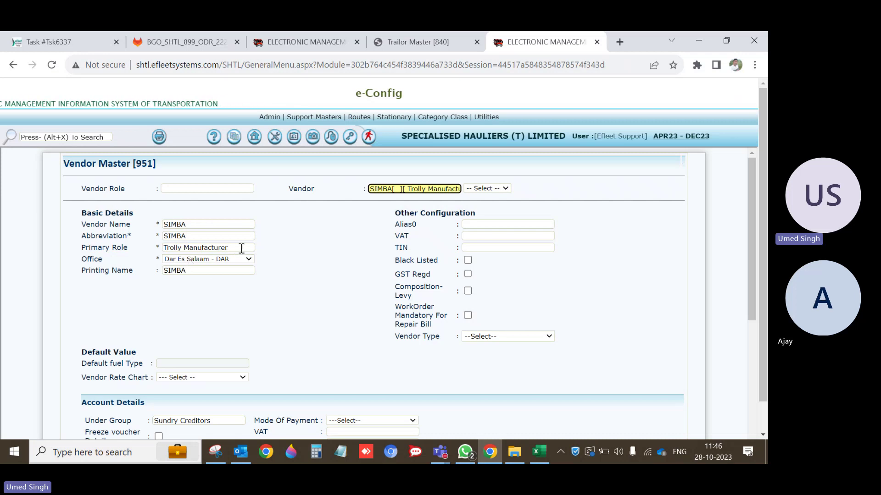
left_click(437, 31)
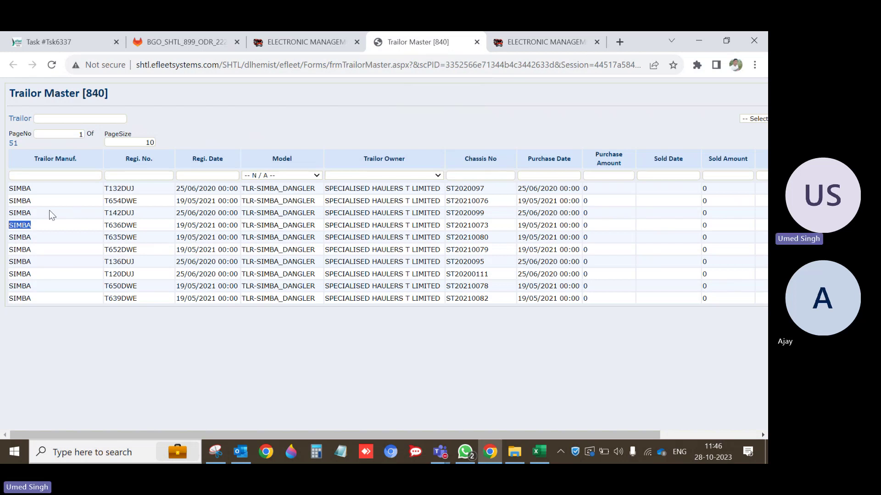
left_click(546, 33)
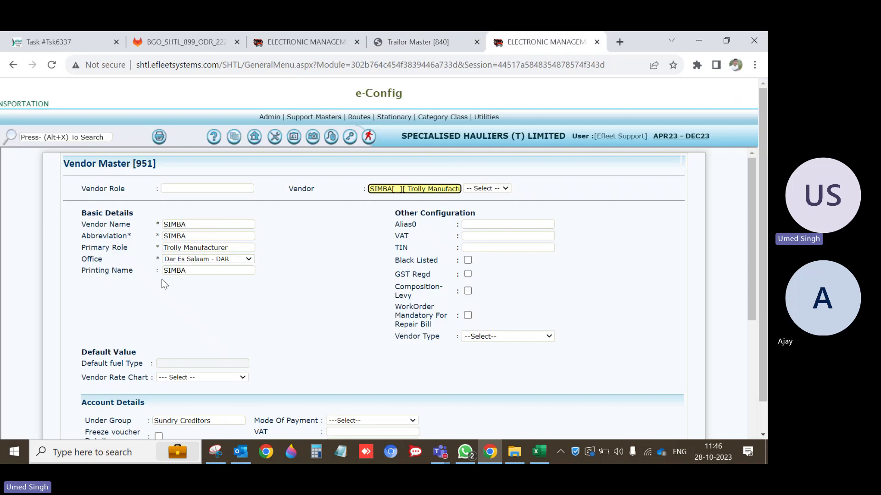
Step: Change the vendor's name and abbreviation to SIMBA-1 and save the vendor record
left_click(209, 226)
type("-1")
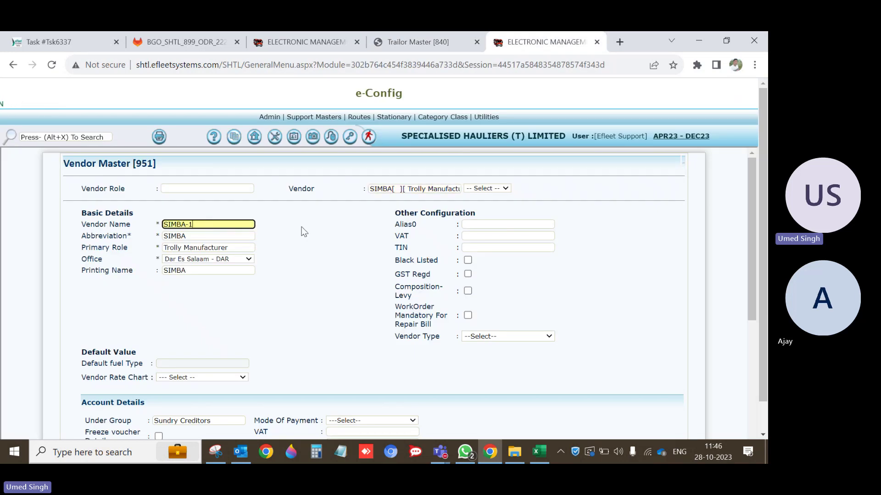
left_click(300, 236)
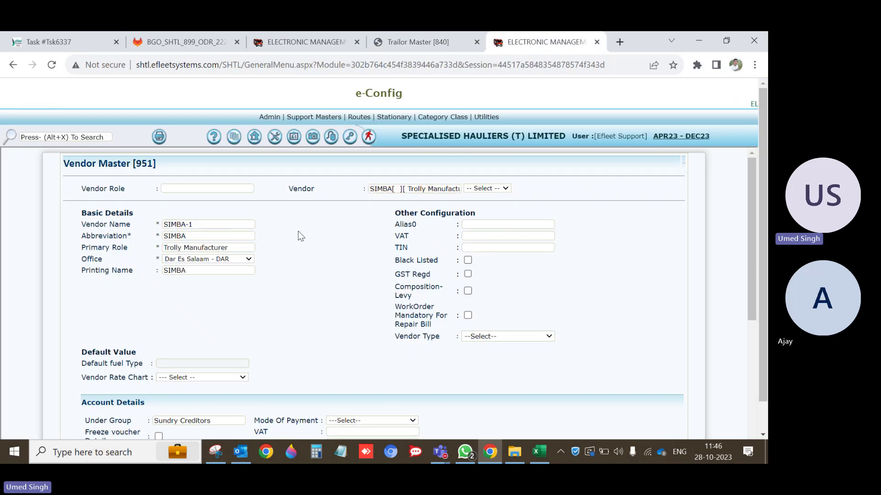
left_click(195, 224)
key("Tab")
left_click(299, 276)
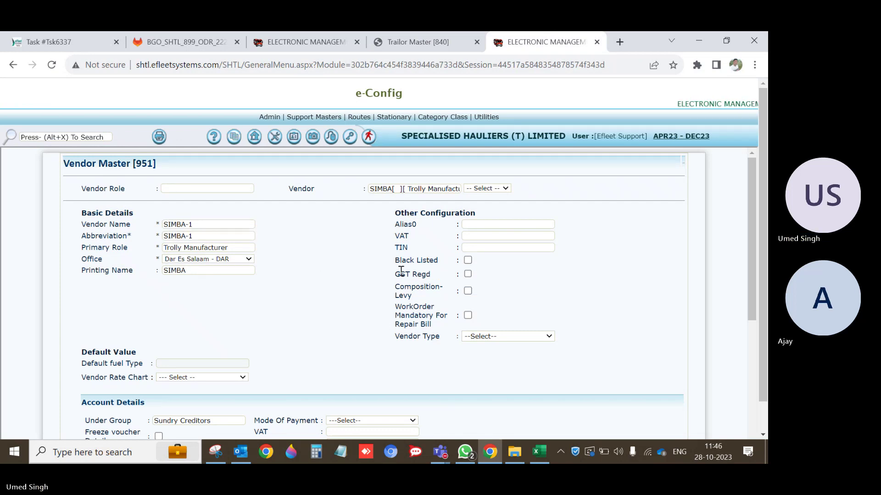
scroll(448, 391, "down", 6)
scroll(449, 391, "down", 1)
left_click(545, 414)
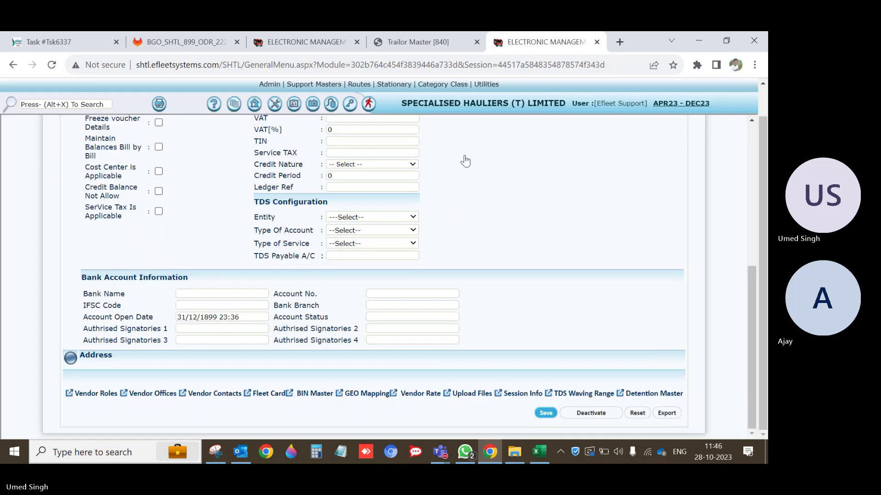
left_click(499, 134)
Step: Return to the Trailor Master [840] form and reload it to refresh the trailer list
left_click(444, 37)
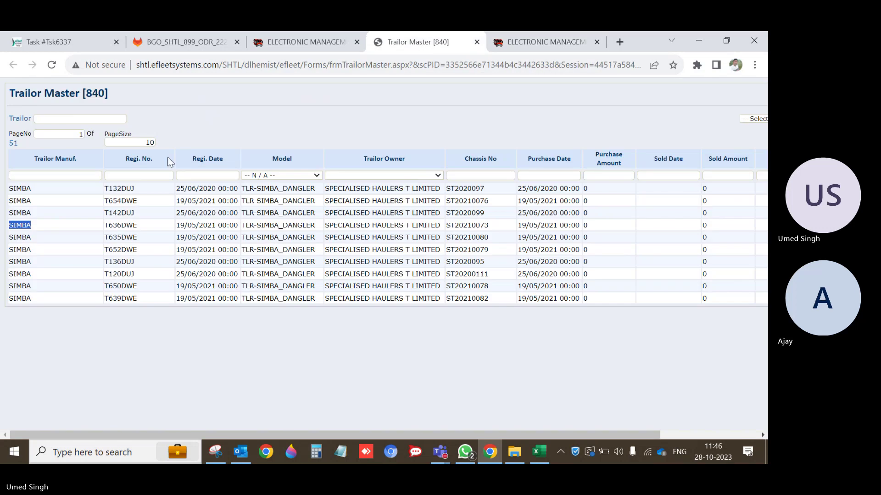
right_click(436, 41)
left_click(470, 103)
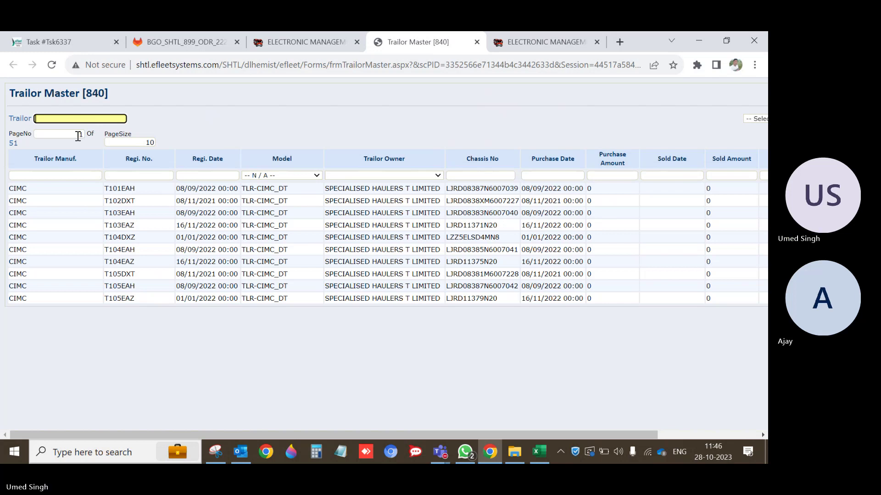
Step: Try to set the Trailor Master list's page size to 100
left_click(78, 134)
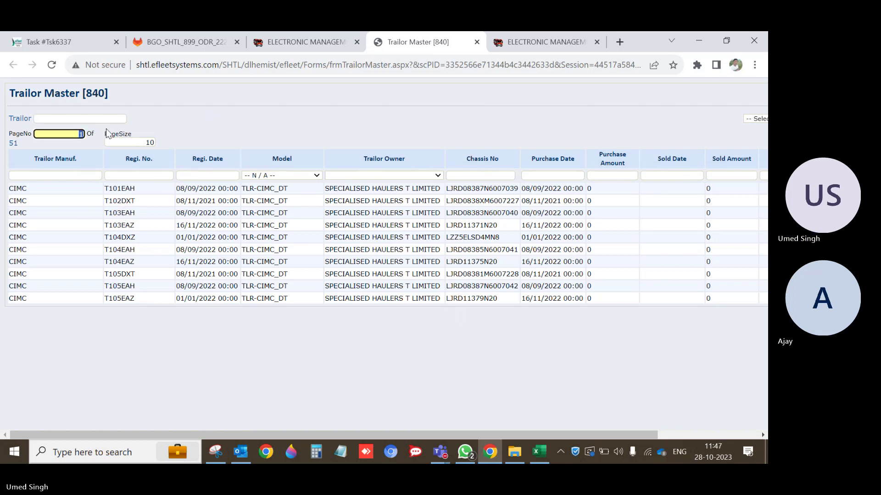
left_click(96, 116)
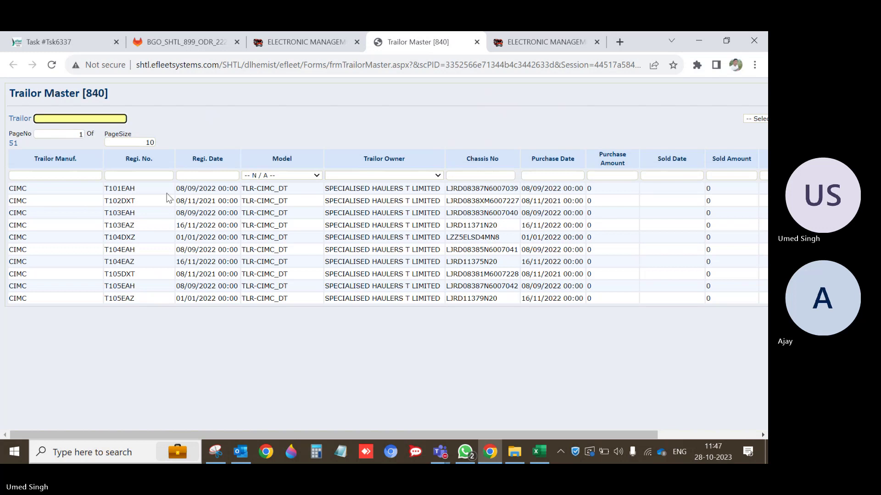
left_click(138, 142)
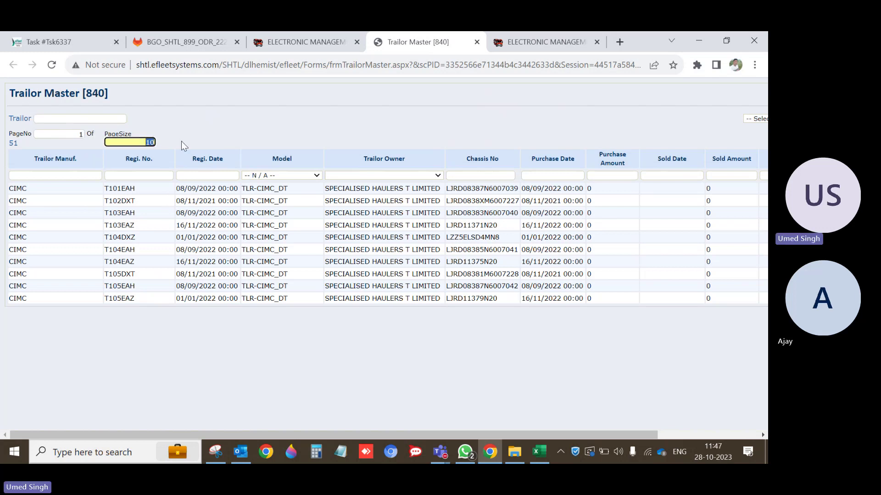
type("100")
left_click(208, 137)
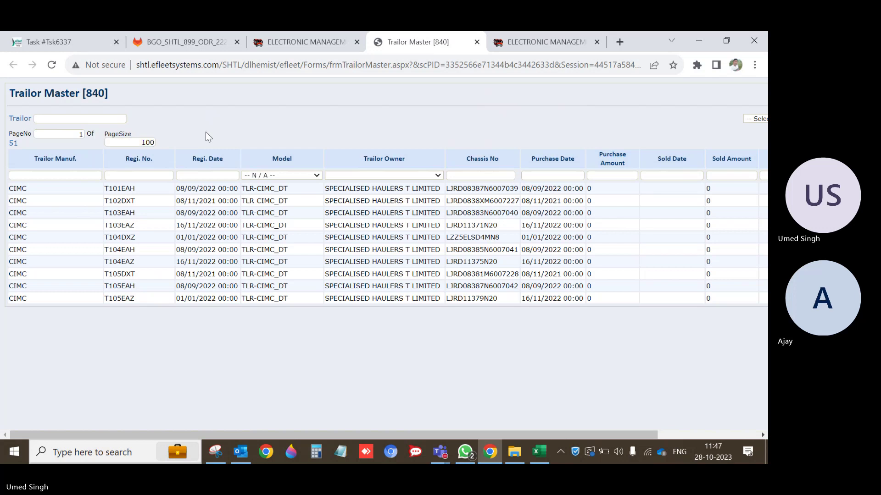
left_click(154, 143)
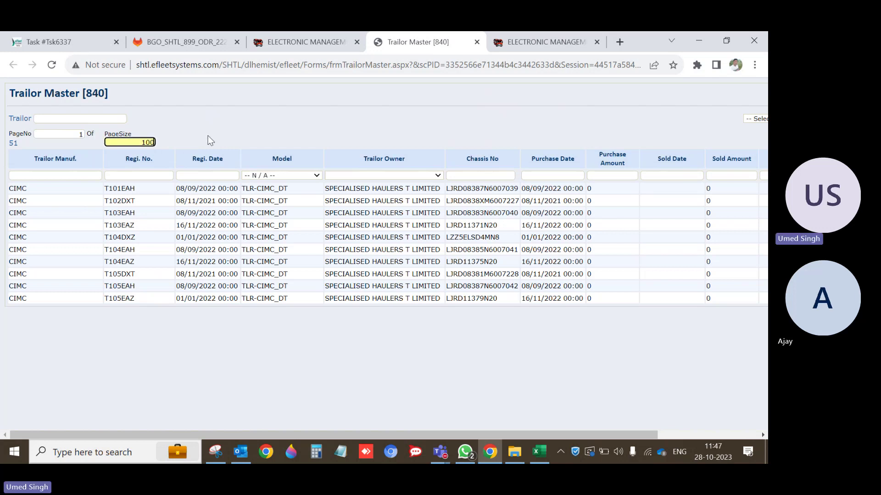
left_click(231, 137)
Step: Set the Trailor Master list's page size to 999 and load the list
double_click(143, 142)
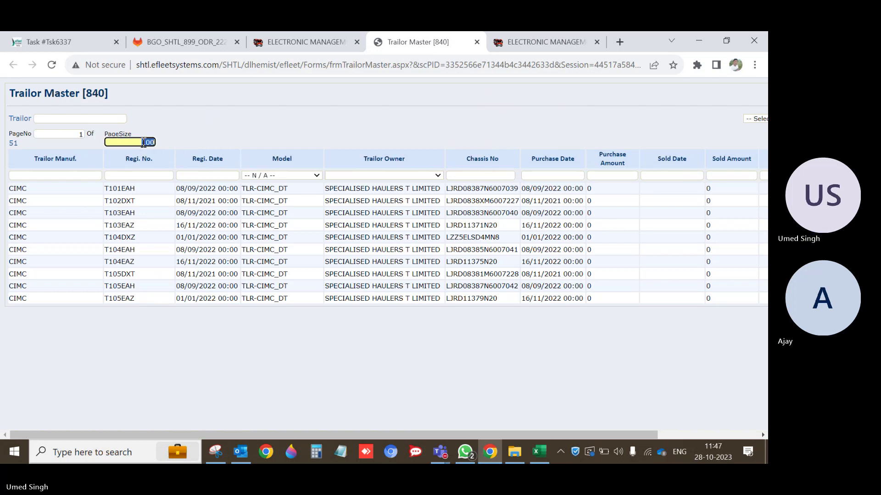
type("99")
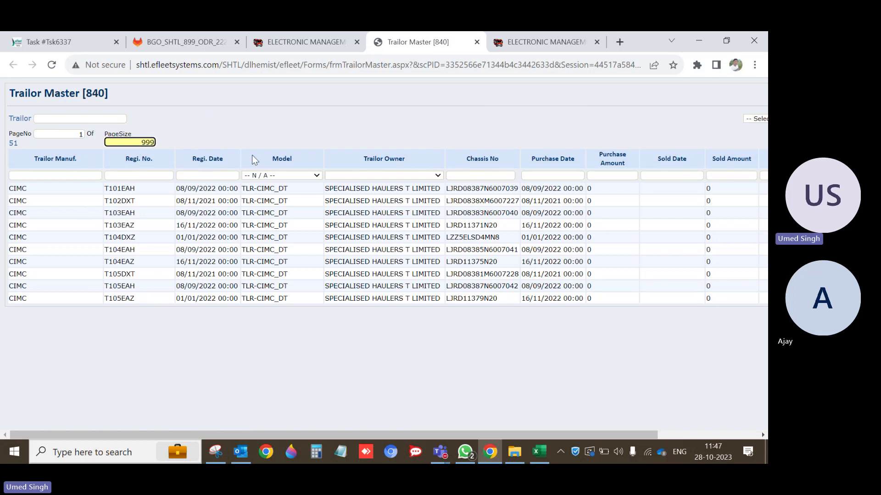
type("9")
key("Return")
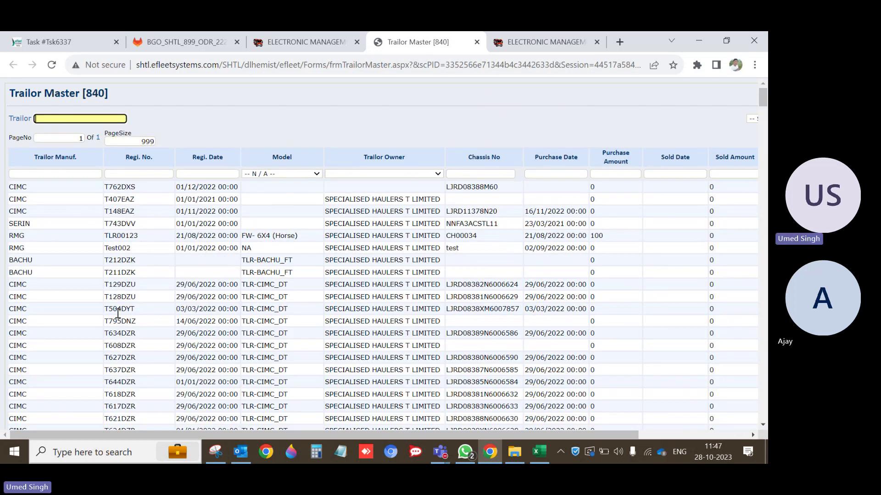
Step: Find the TLR-SIMBA_DANGLER trailers near the end of the Trailor Master list and inspect their manufacturer name
scroll(118, 314, "down", 20)
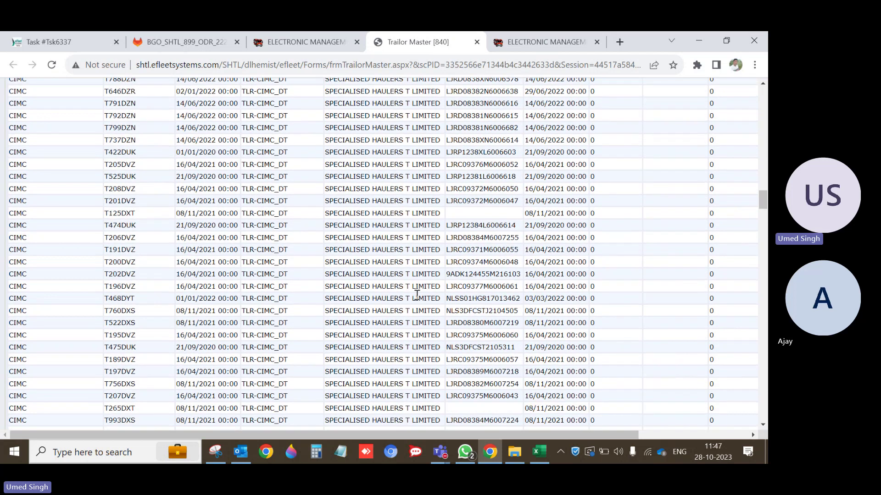
scroll(416, 294, "down", 20)
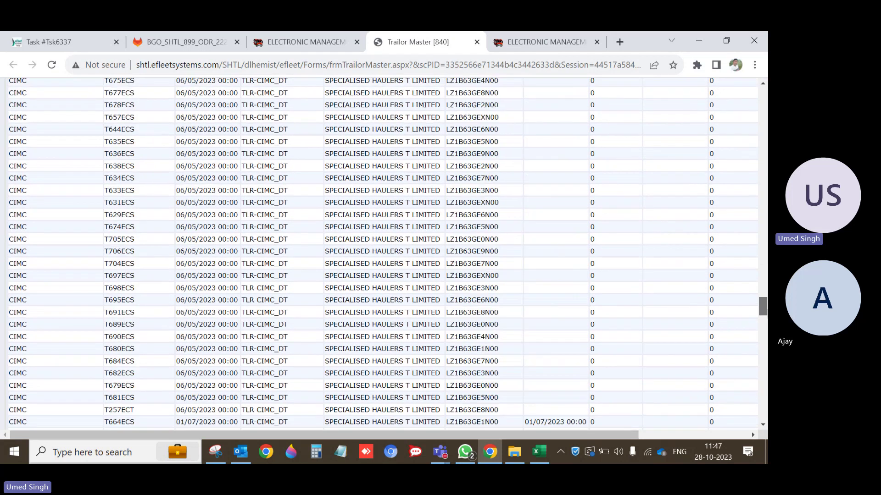
scroll(383, 253, "down", 20)
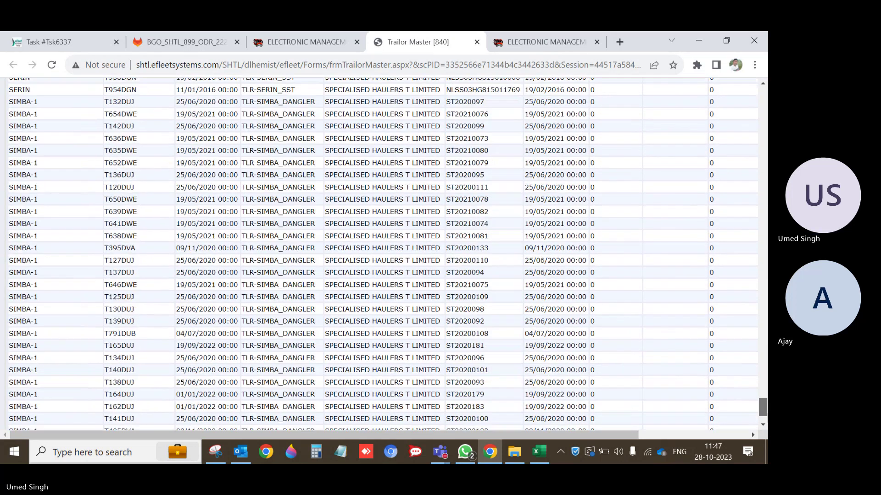
scroll(631, 395, "down", 2)
triple_click(23, 221)
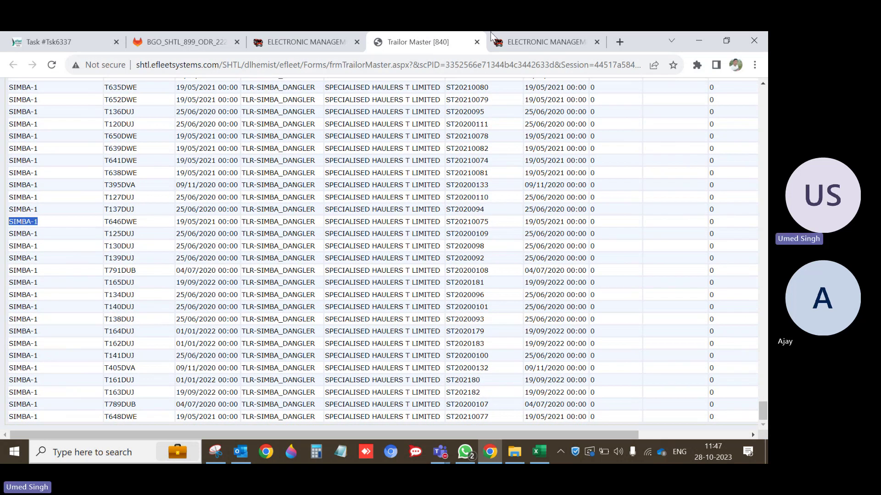
Step: Return to the Vendor Master form and load the SIMBA-1 trolly manufacturer's record
left_click(535, 38)
scroll(405, 192, "up", 5)
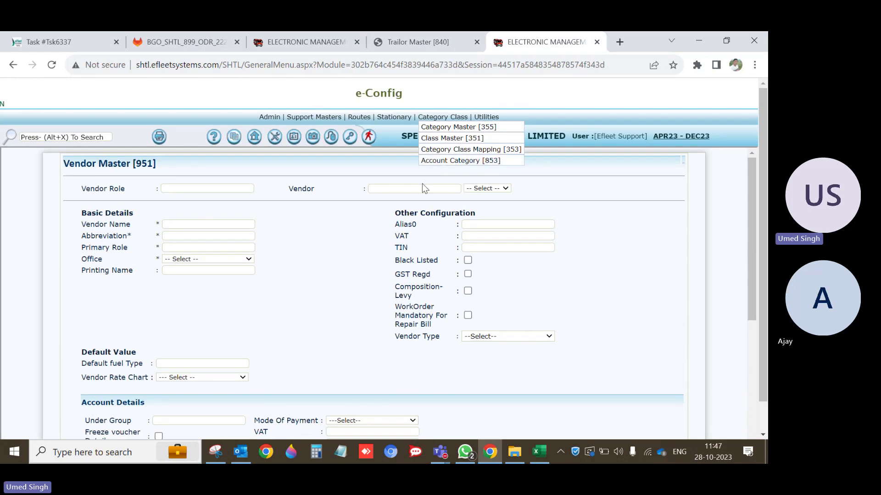
triple_click(417, 190)
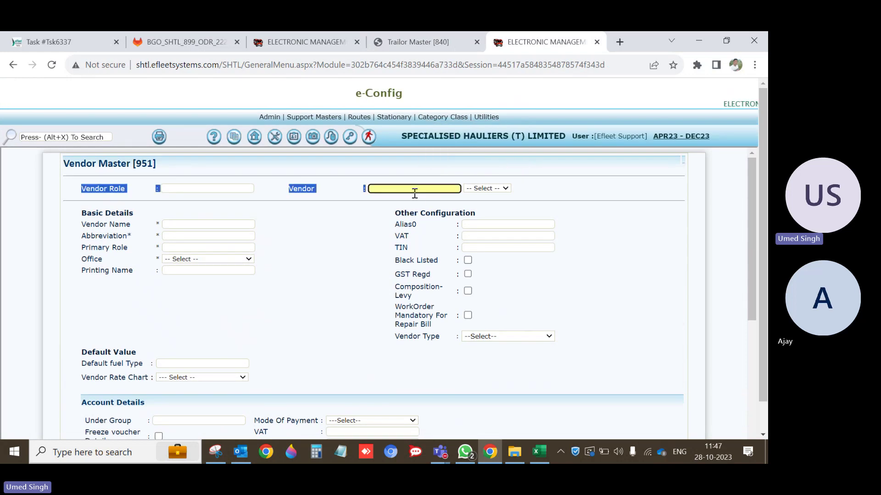
left_click(413, 192)
type("simb")
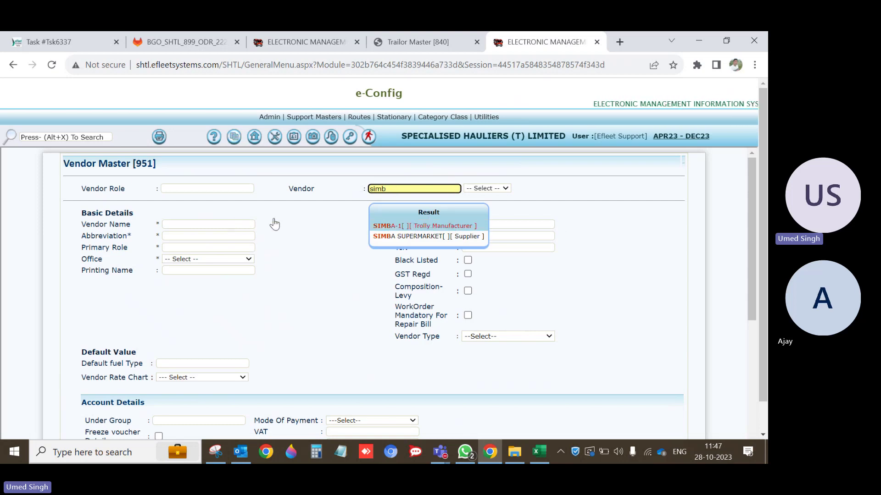
key("Return")
Step: Change the vendor's name and abbreviation to SIMBA and save the record
left_click(208, 227)
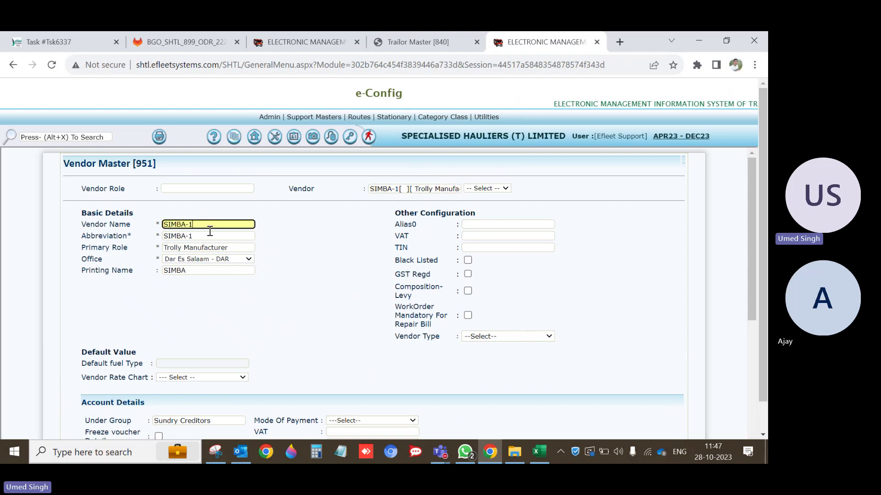
key("BackSpace")
key("BackSpace")
left_click(211, 237)
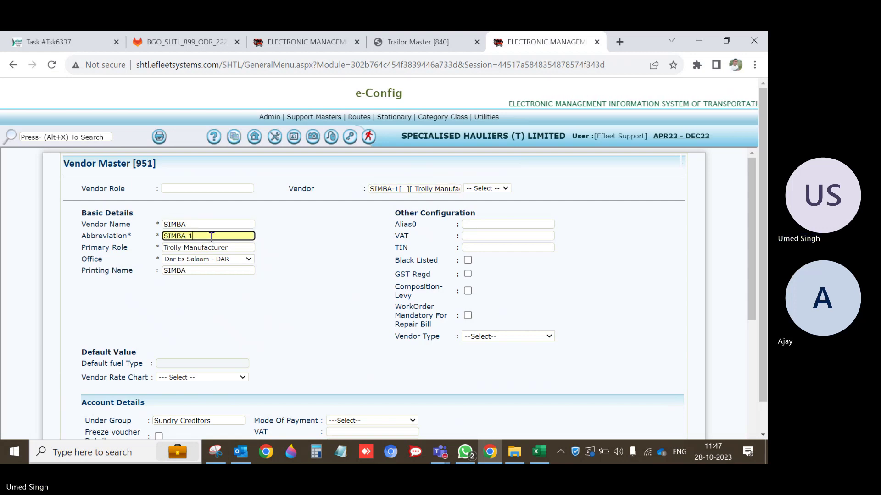
left_click(323, 274)
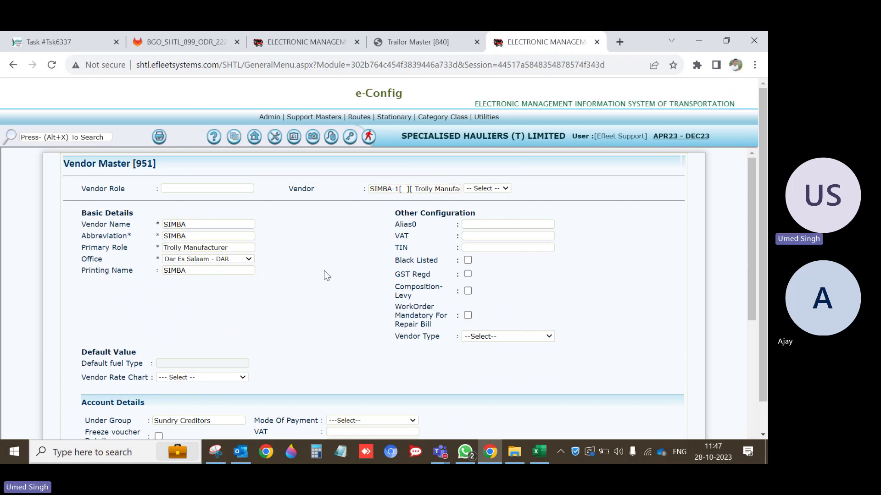
scroll(323, 273, "down", 7)
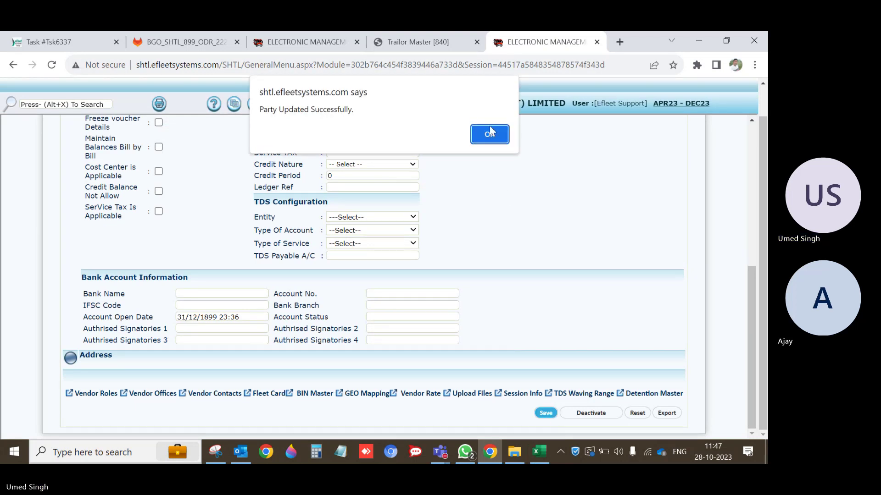
left_click(490, 133)
Step: Return to the Trailor Master list and review the registration number entries and the available trailer models
left_click(415, 39)
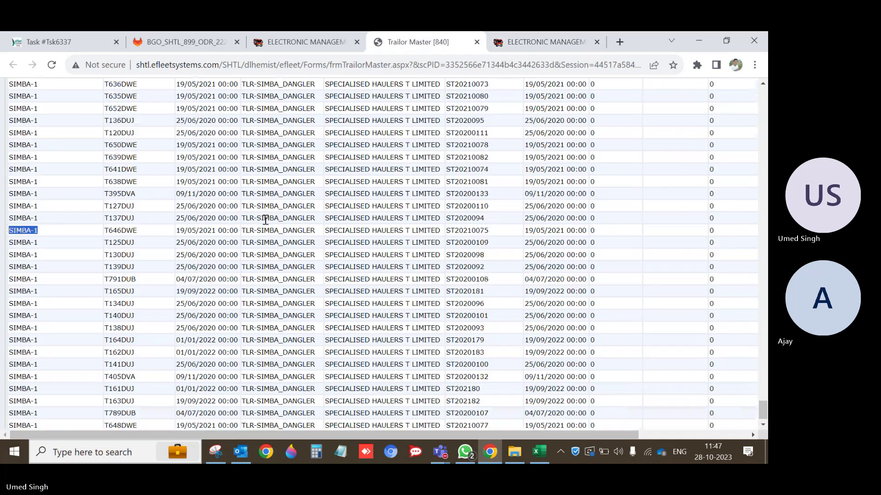
scroll(265, 220, "up", 10)
left_click_drag(764, 377, 764, 104)
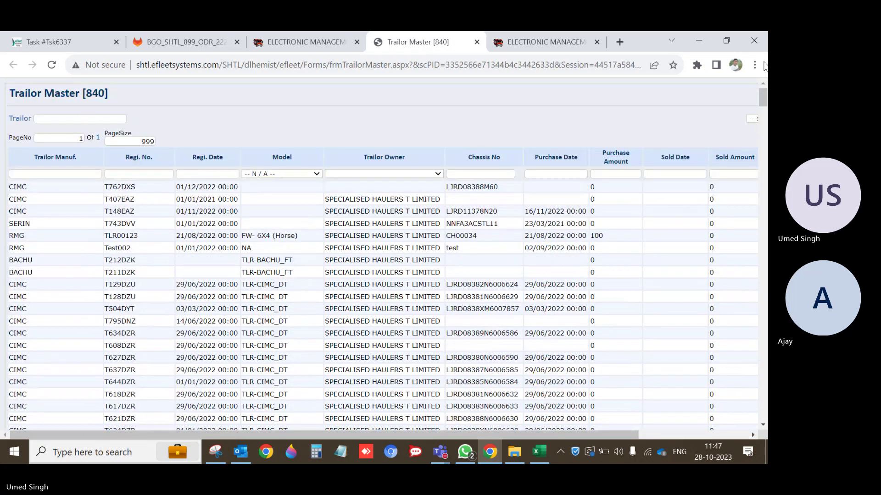
double_click(118, 193)
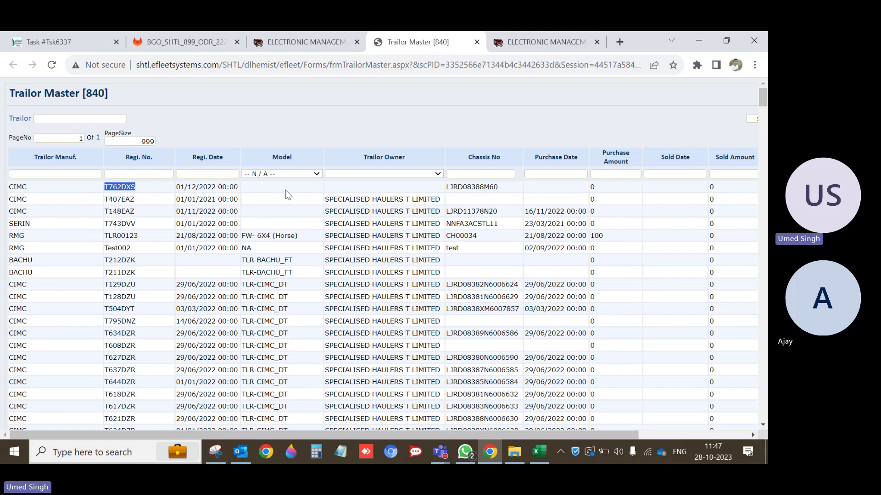
left_click(308, 176)
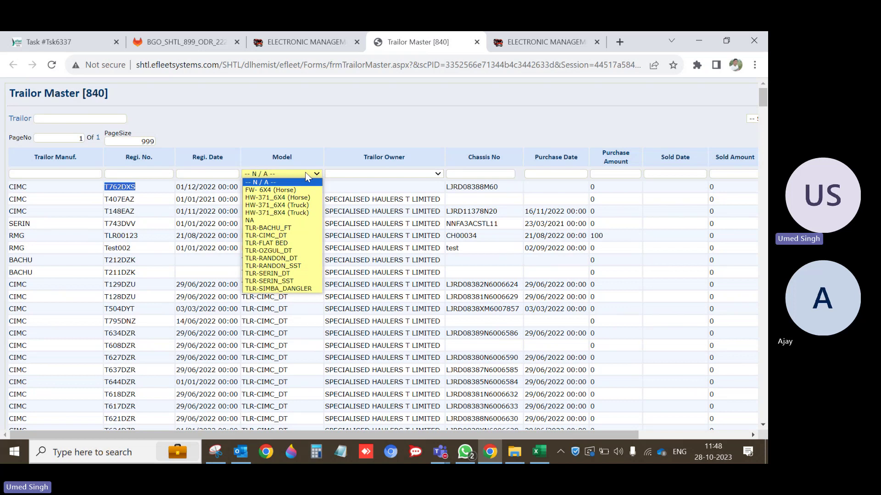
left_click(304, 172)
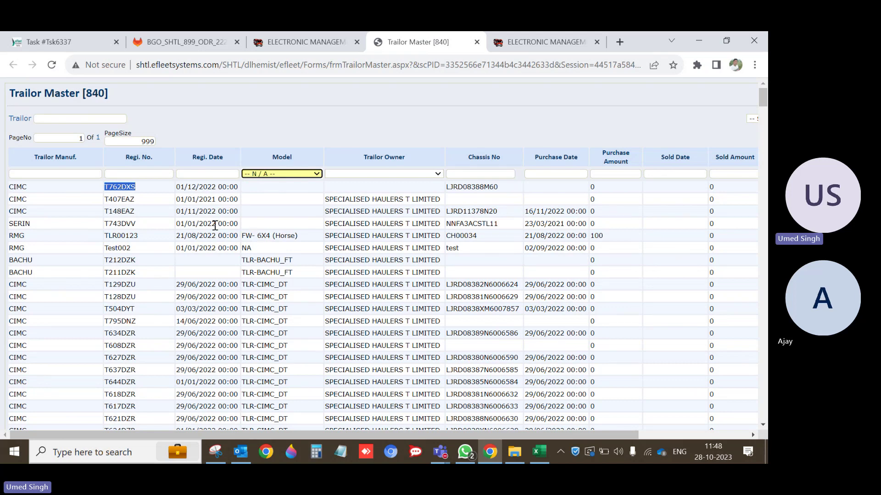
left_click(109, 210)
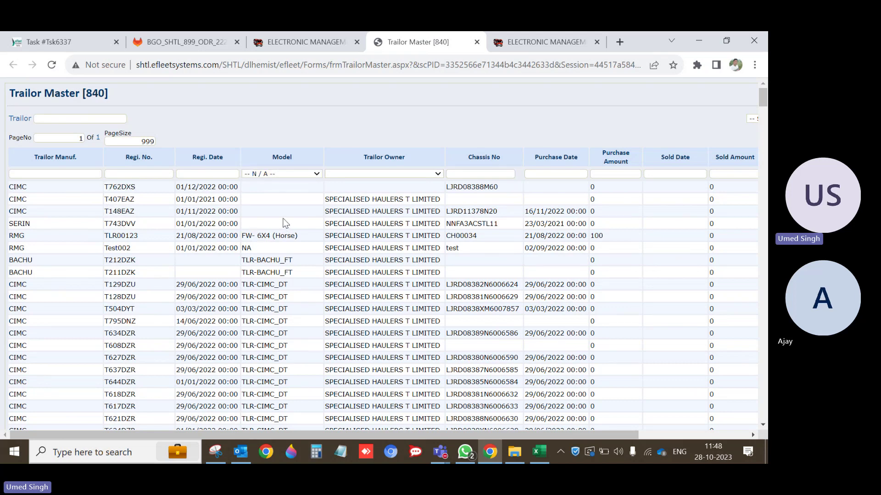
Step: Examine the Model and Chassis No columns of the Trailor Master list
left_click_drag(283, 221, 255, 203)
left_click(284, 197)
scroll(301, 291, "down", 20)
scroll(313, 332, "up", 20)
double_click(493, 209)
scroll(495, 305, "down", 3)
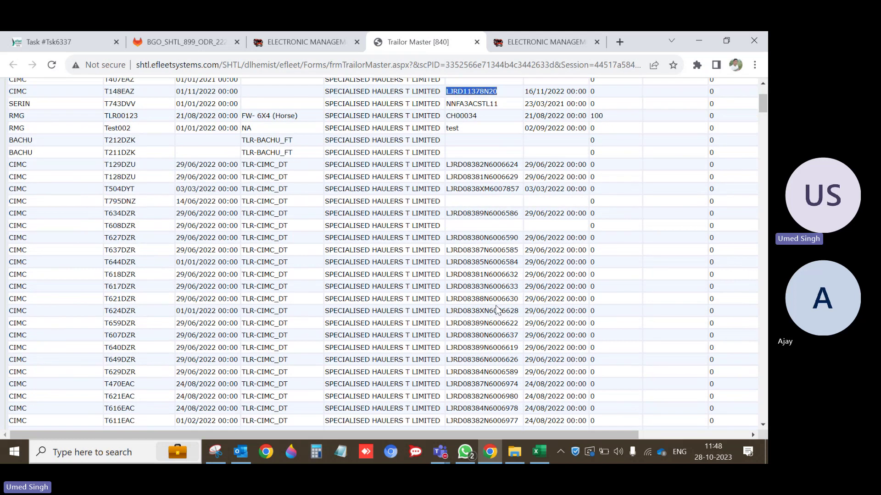
scroll(497, 310, "up", 3)
left_click(500, 222)
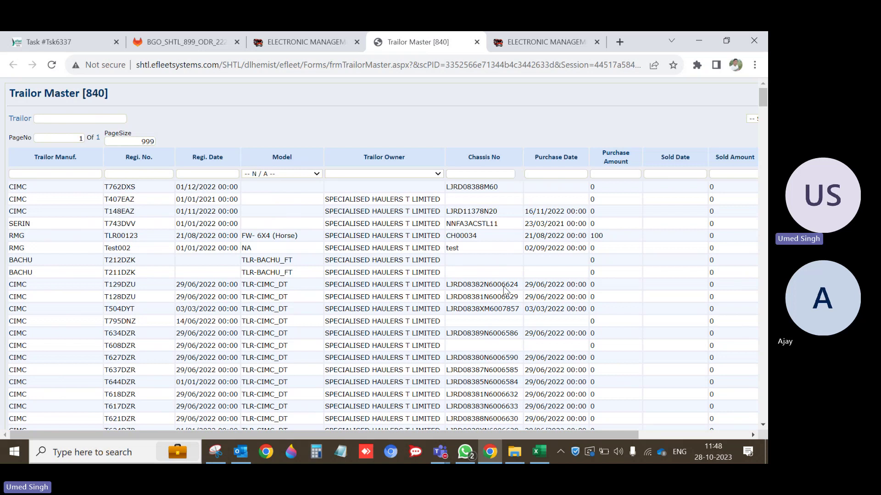
Step: Try copying trailer T504DYT's chassis number into the Chassis No field of the new-entry row
left_click_drag(518, 309, 447, 311)
key("ctrl+c")
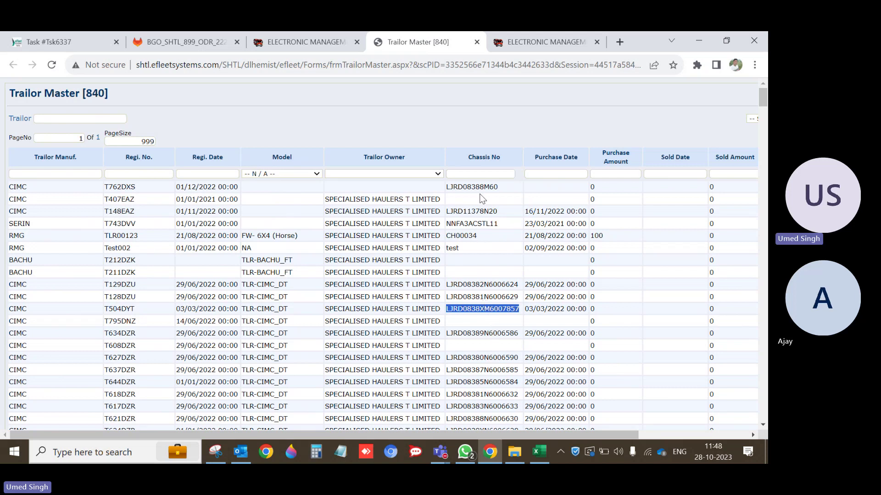
left_click(487, 174)
key("ctrl+v")
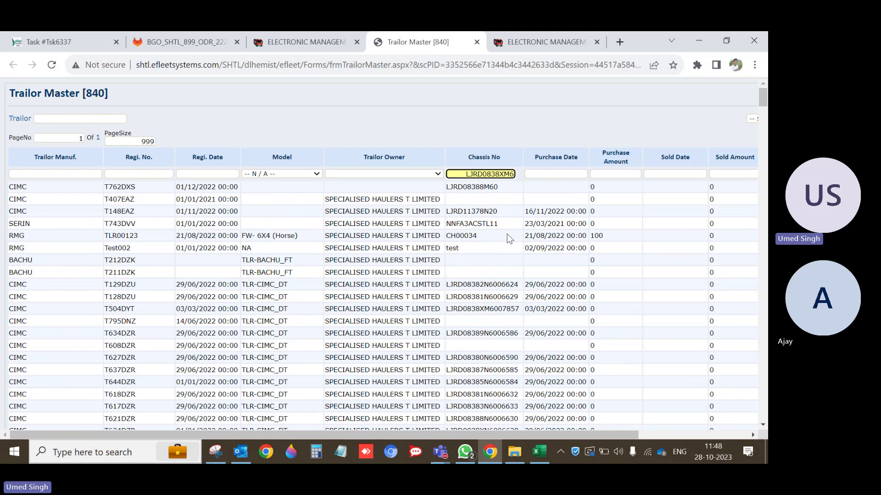
Step: Clear the pasted chassis number from the new-entry row
left_click(467, 174)
key("BackSpace")
key("BackSpace")
key("BackSpace")
key("BackSpace")
key("BackSpace")
key("BackSpace")
key("BackSpace")
key("BackSpace")
left_click(501, 175)
type("7")
key("BackSpace")
key("BackSpace")
key("BackSpace")
key("BackSpace")
key("BackSpace")
key("BackSpace")
key("BackSpace")
key("BackSpace")
key("BackSpace")
key("BackSpace")
key("BackSpace")
key("BackSpace")
left_click(496, 288)
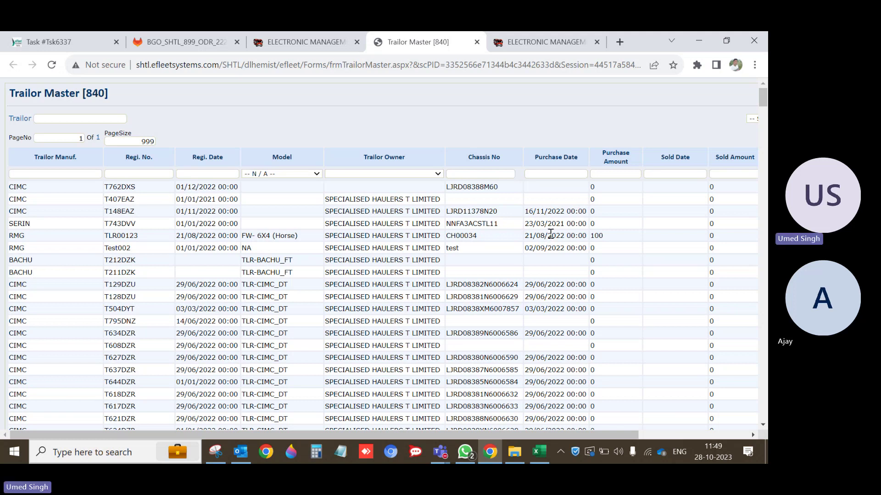
Step: Inspect the Sold Date and Sold Amount fields in the Trailor Master entry row
scroll(628, 208, "right", 1)
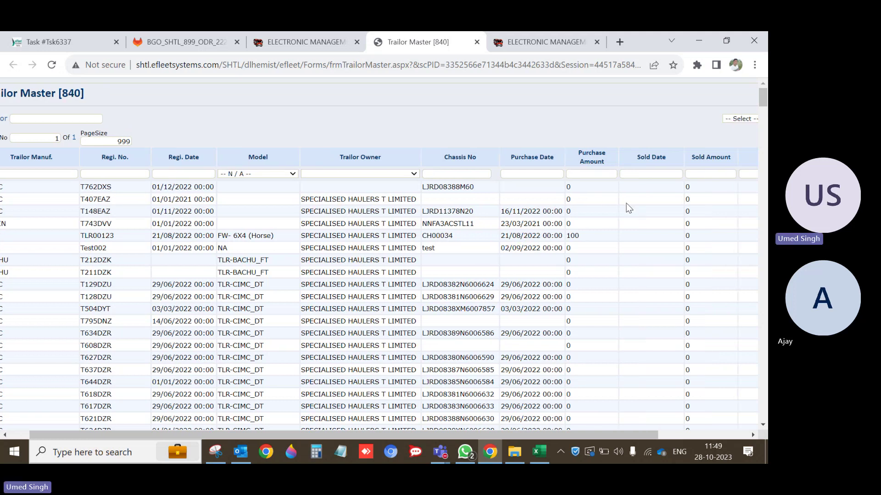
scroll(628, 208, "right", 4)
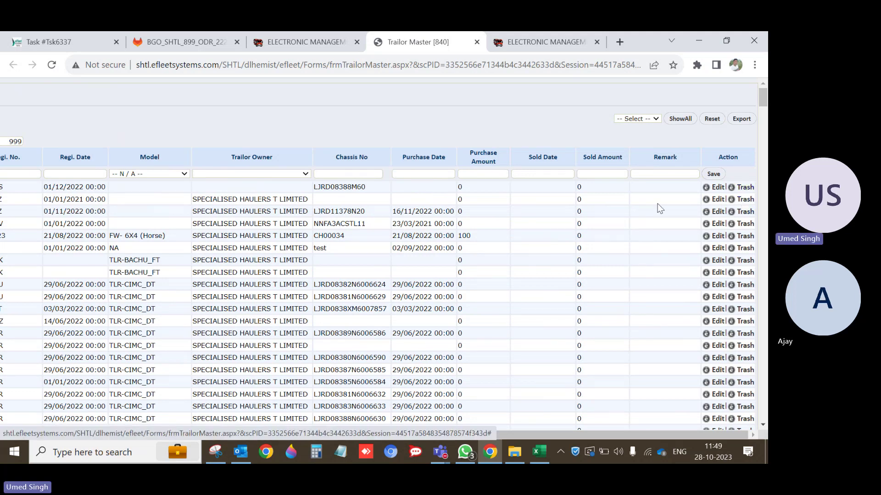
left_click(540, 174)
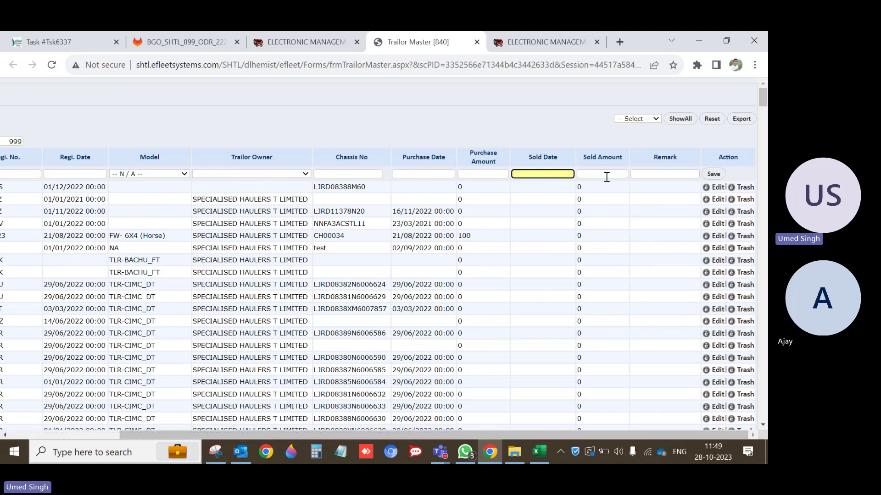
left_click(610, 175)
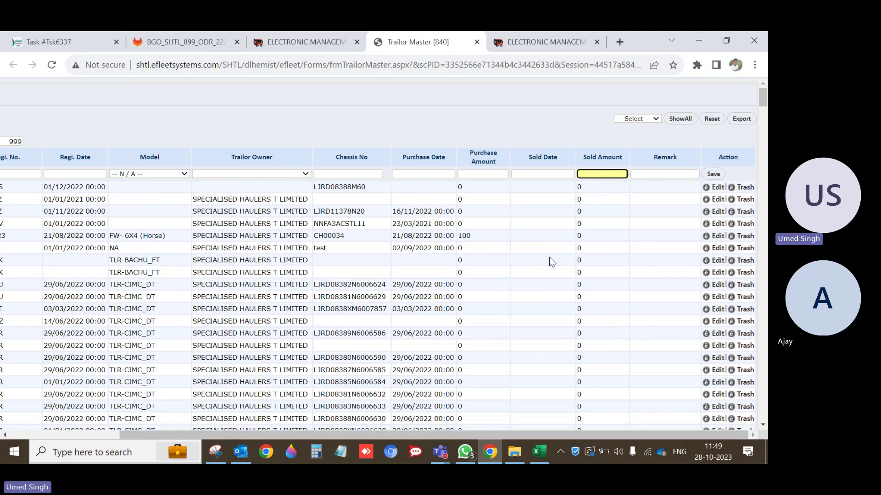
left_click(559, 175)
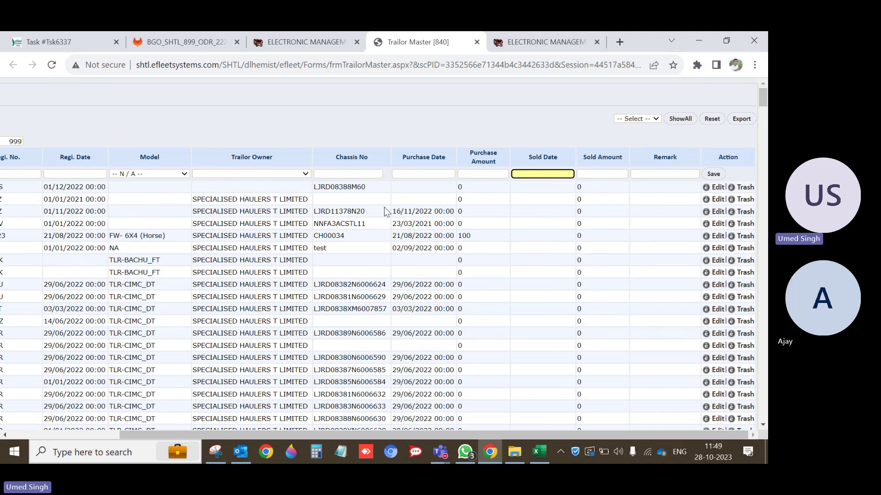
left_click(591, 179)
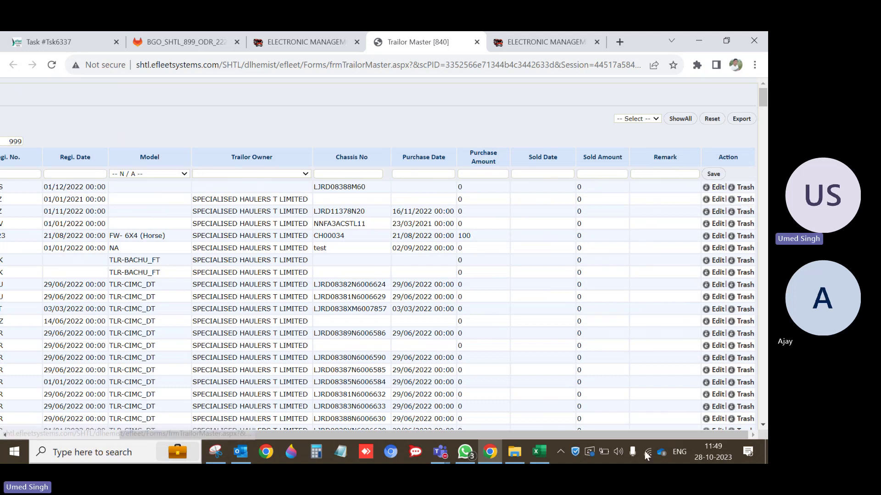
Step: Browse the Trailor Master records and try to export the list
left_click_drag(636, 436, 523, 436)
scroll(312, 321, "down", 10)
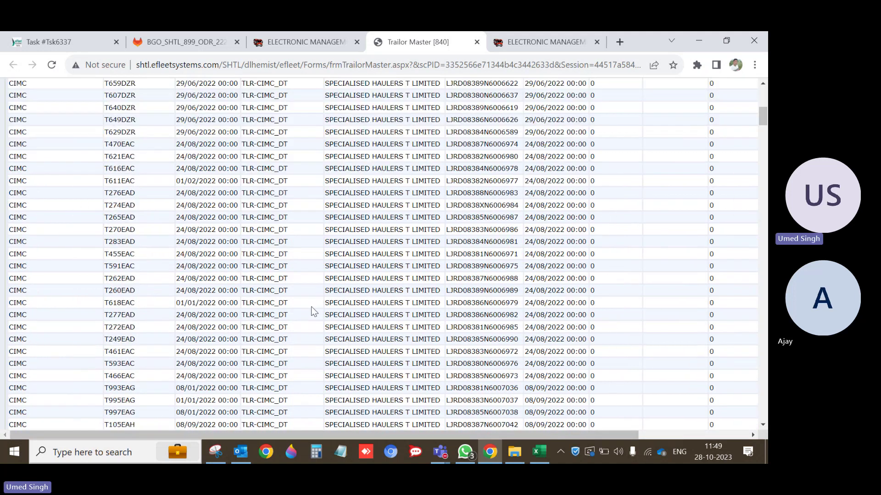
scroll(303, 336, "down", 20)
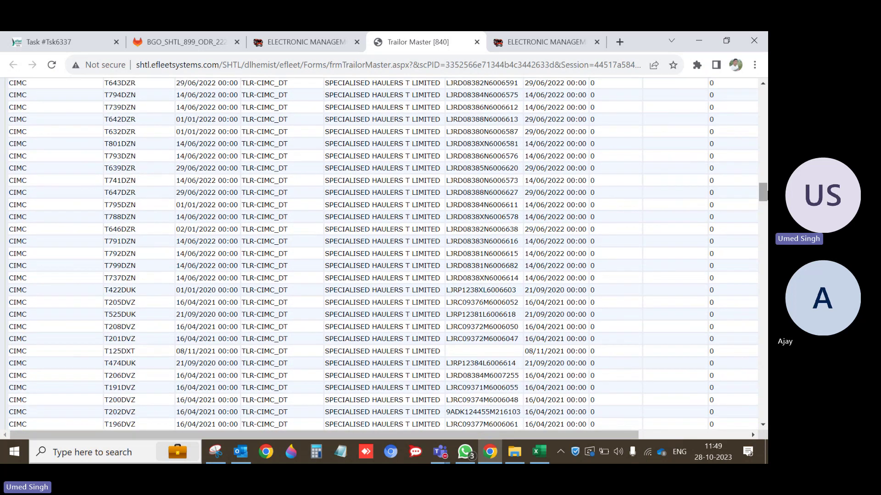
left_click_drag(764, 202, 764, 94)
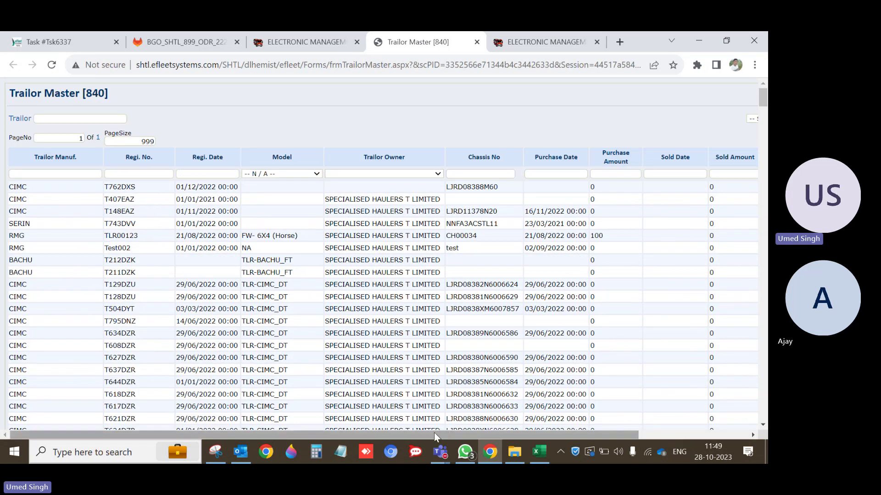
left_click_drag(434, 435, 544, 435)
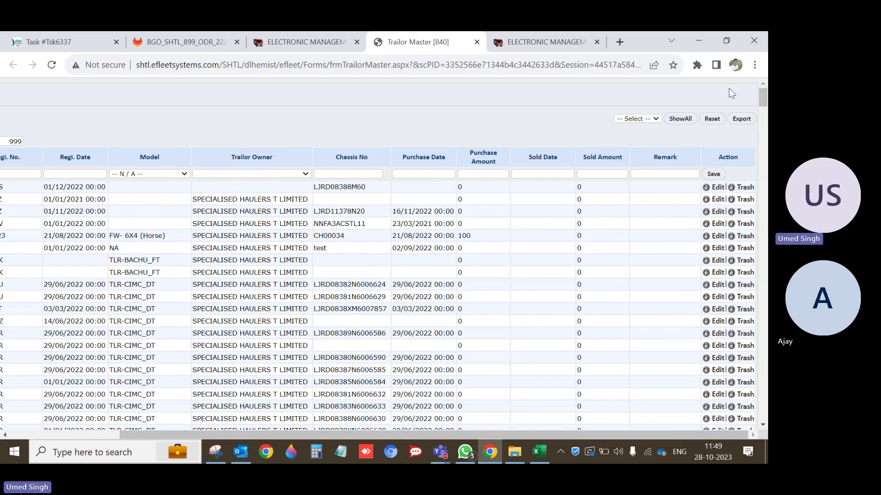
left_click(741, 120)
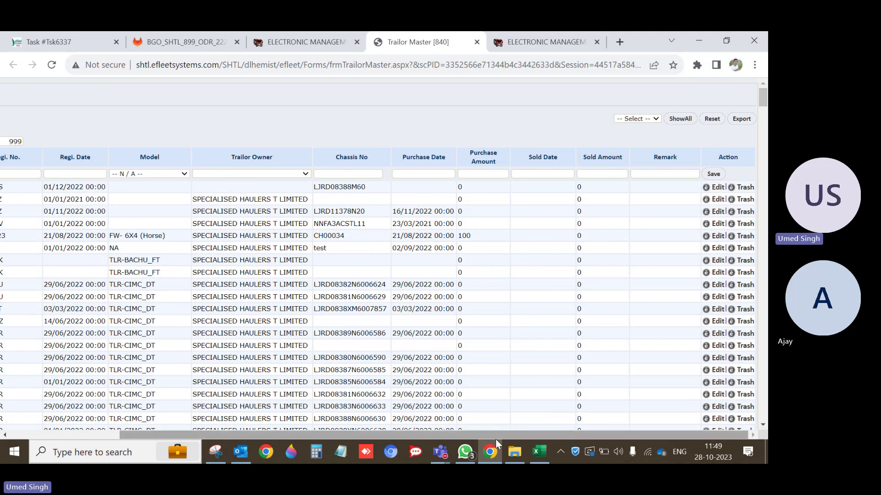
left_click_drag(495, 437, 384, 437)
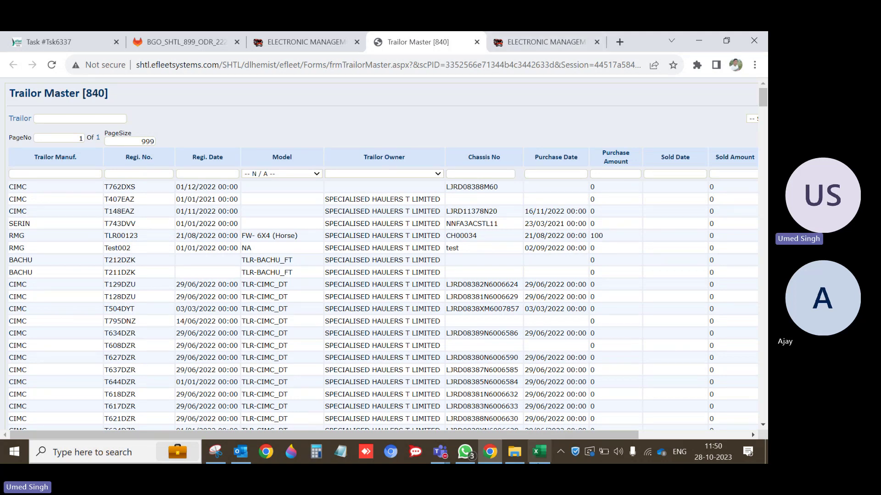
Step: Switch to the Excel training plan and rename the Trailor Manufacturer entry in A40 to "Trailor Manuf.(Trolley Manuf.)"
left_click(540, 462)
left_click(170, 299)
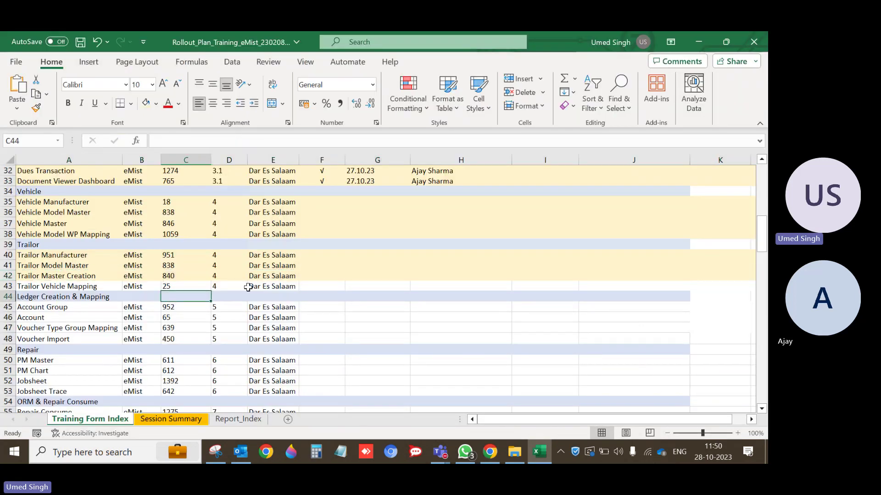
double_click(185, 257)
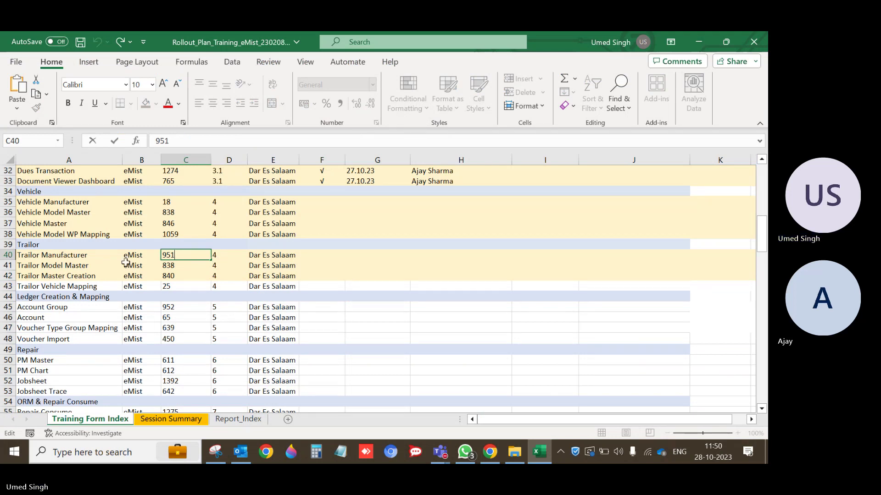
left_click(85, 257)
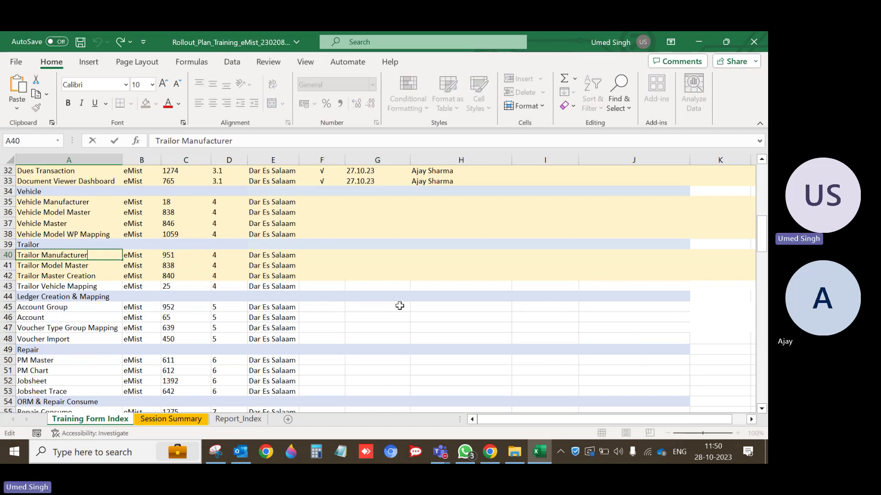
key("BackSpace")
key("BackSpace")
key("BackSpace")
key("BackSpace")
key("BackSpace")
key("BackSpace")
key("BackSpace")
key("BackSpace")
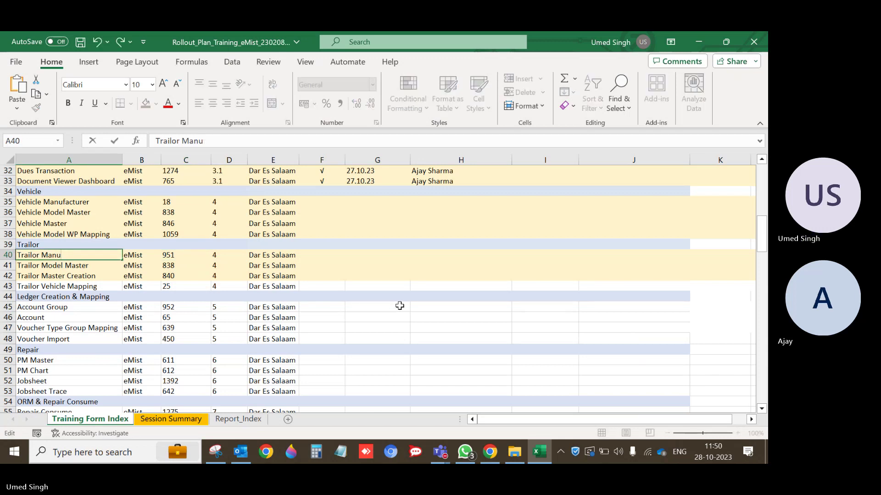
type("f.(Trolley")
key("BackSpace")
type("ey Ma")
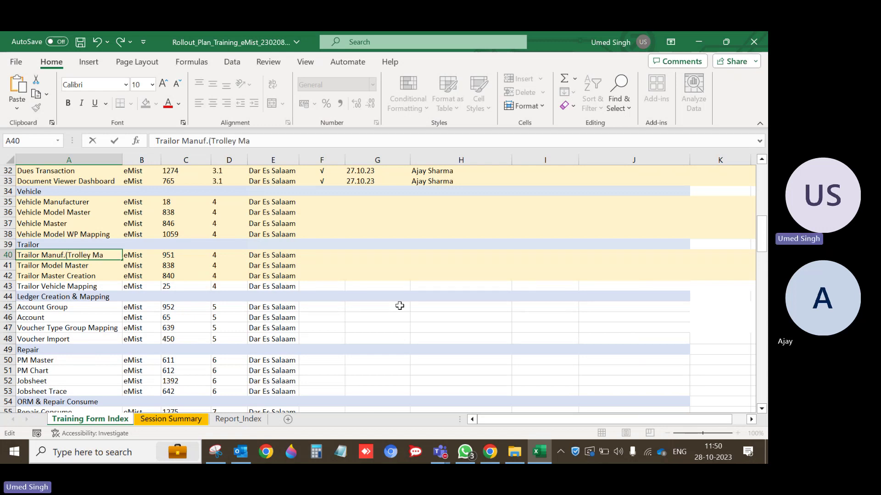
type("nuf.)")
left_click(155, 256)
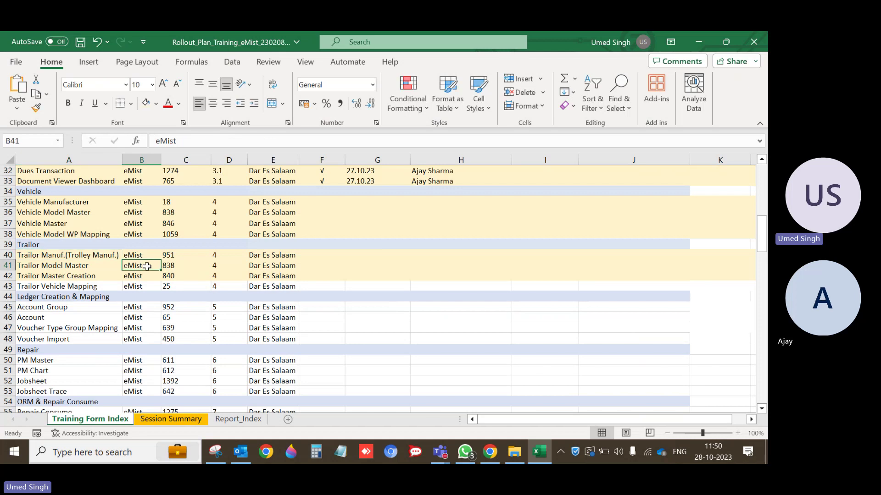
Step: Save the training plan workbook
left_click(111, 253)
key("ctrl+s")
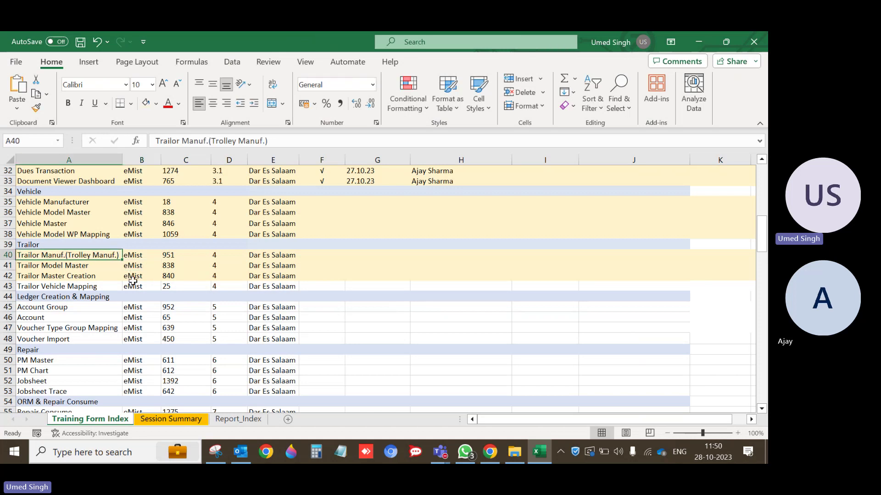
left_click(177, 255)
left_click(89, 252)
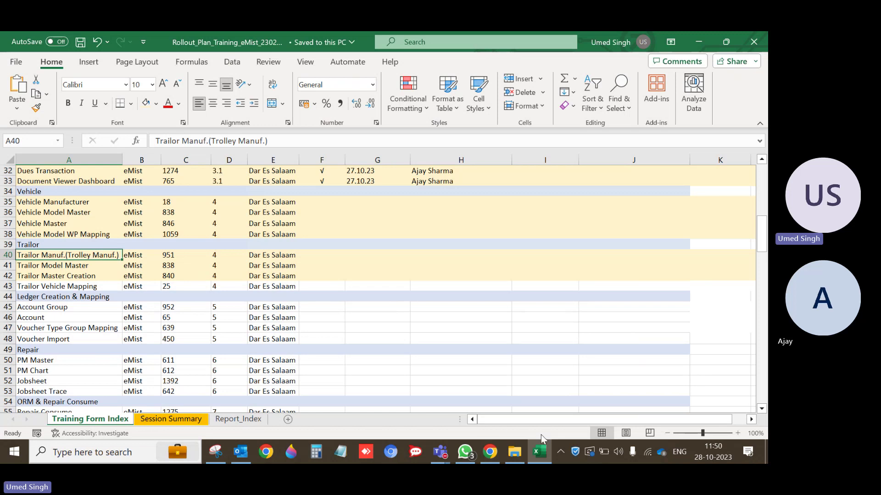
Step: Switch to e-Fleet in the browser, review the Trailor Manuf. column in the Trailor Master list and close the form
left_click(493, 453)
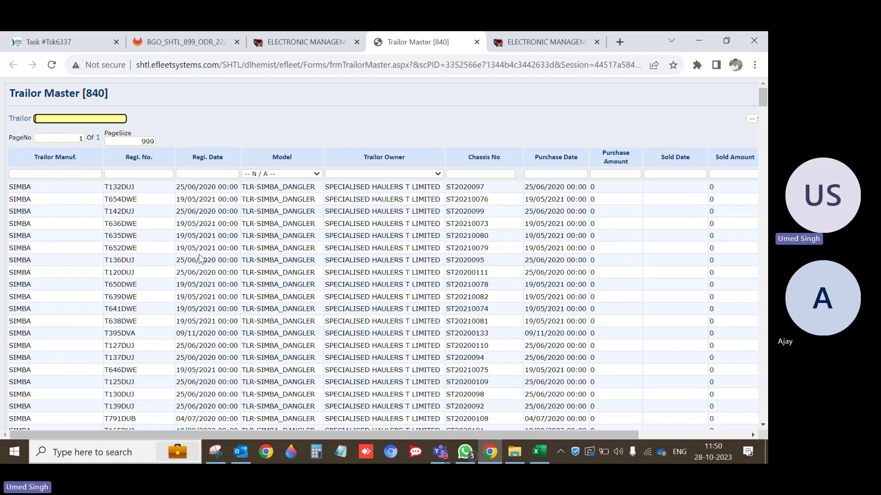
double_click(28, 203)
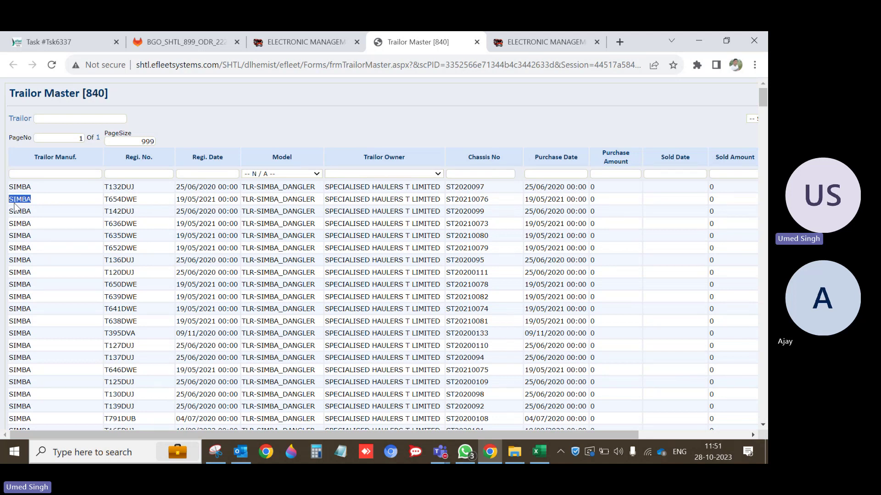
left_click(387, 285)
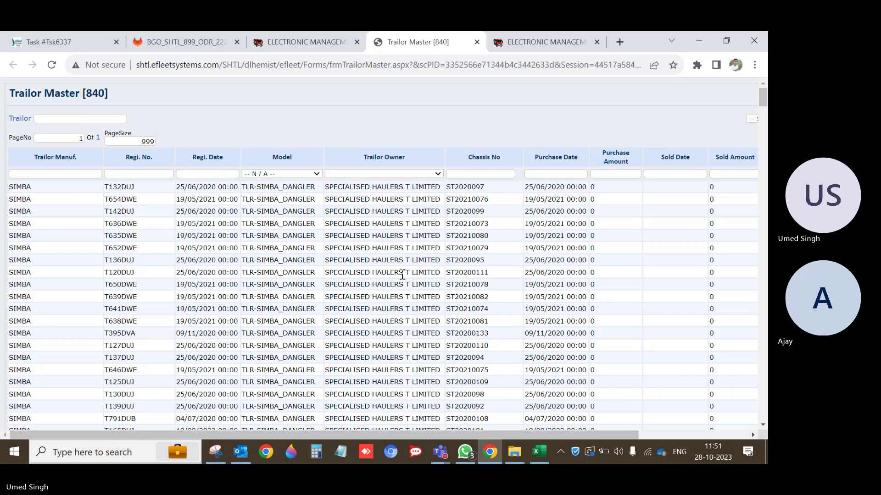
left_click(477, 42)
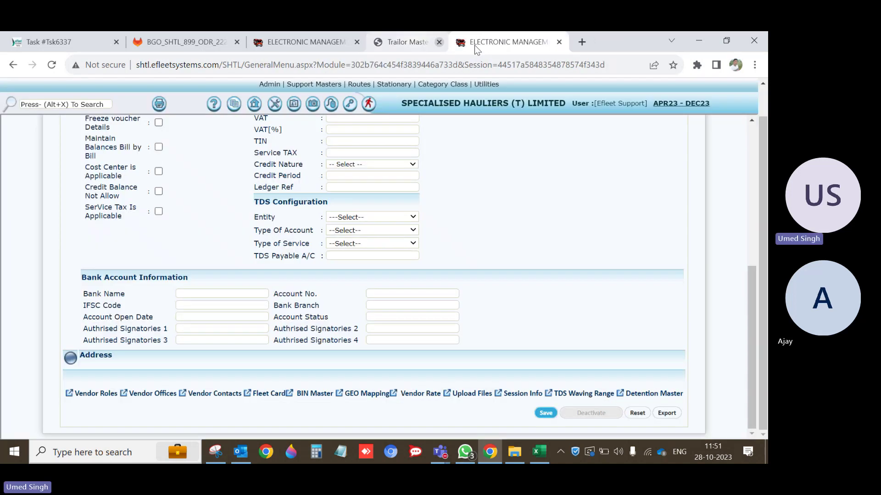
Step: Locate Trailor Vehicle Mapping in the Excel training plan, then open e-Fleet's Vehicle Trailor Mapping [25] form in a new tab
left_click(536, 452)
left_click(79, 286)
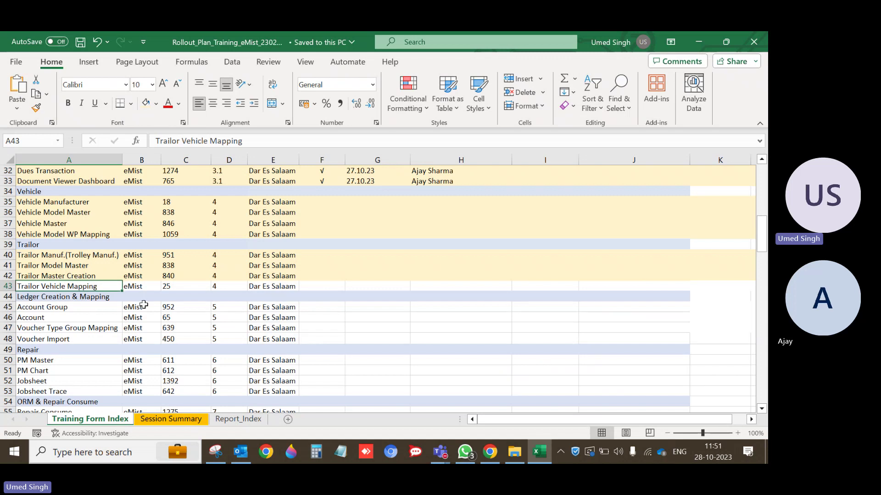
left_click(485, 457)
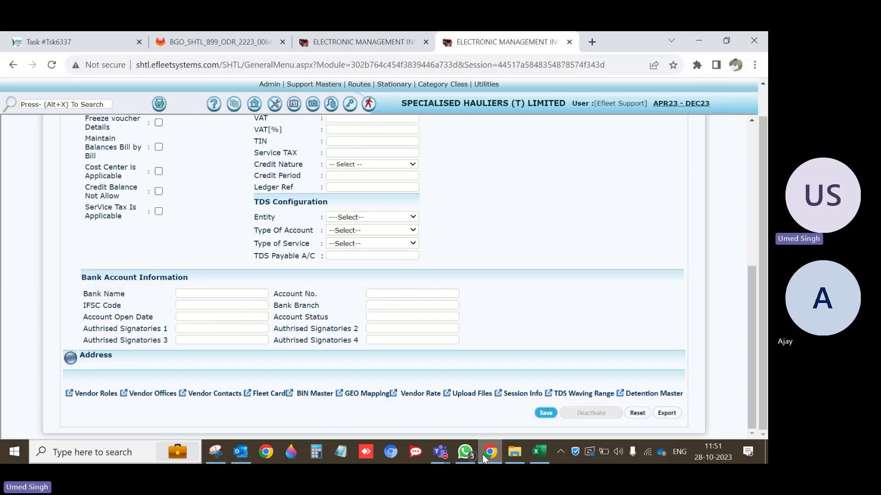
left_click(399, 40)
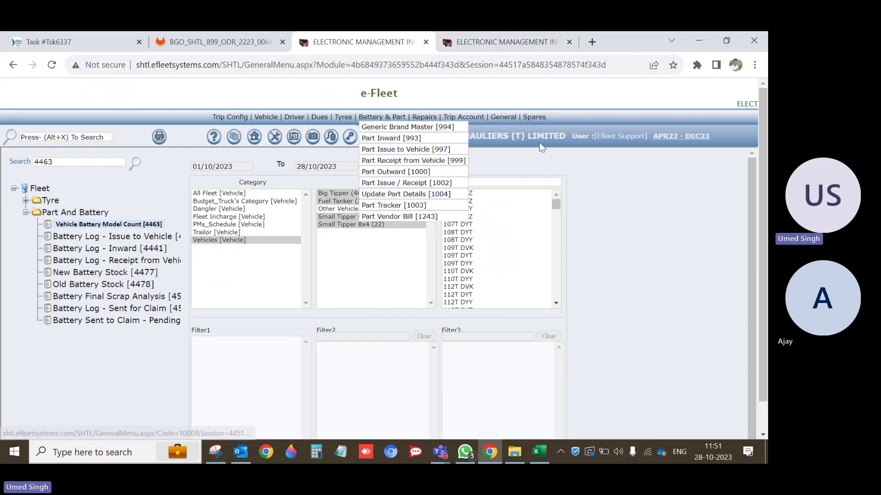
mouse_move(289, 121)
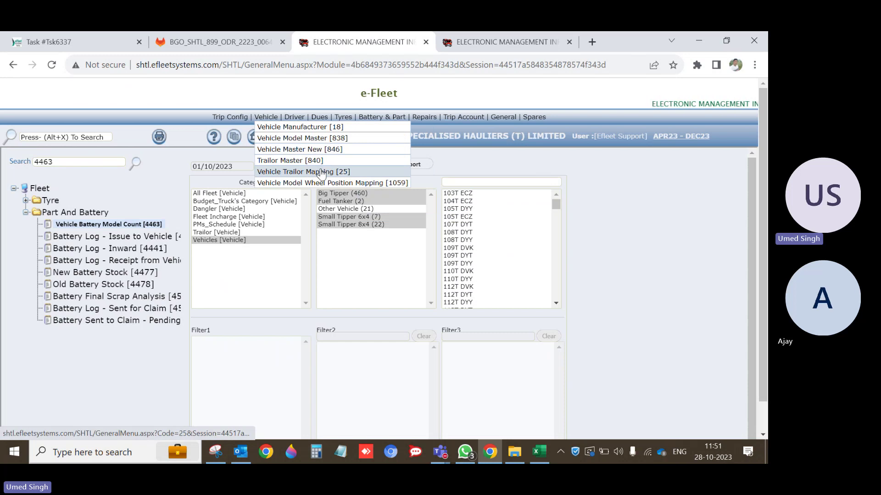
right_click(321, 173)
left_click(345, 178)
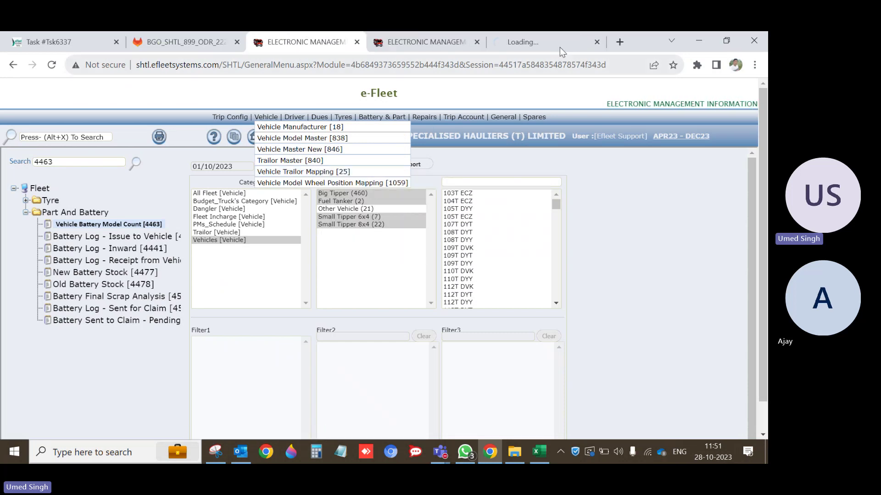
left_click(547, 44)
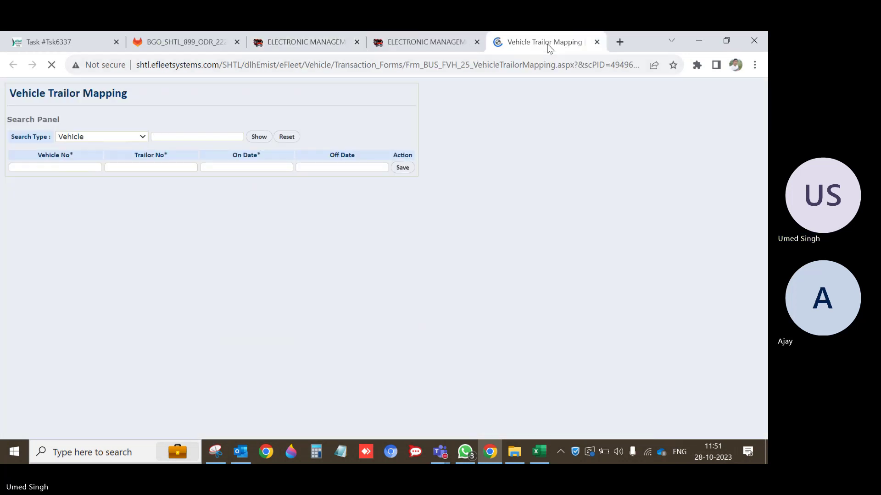
left_click(131, 138)
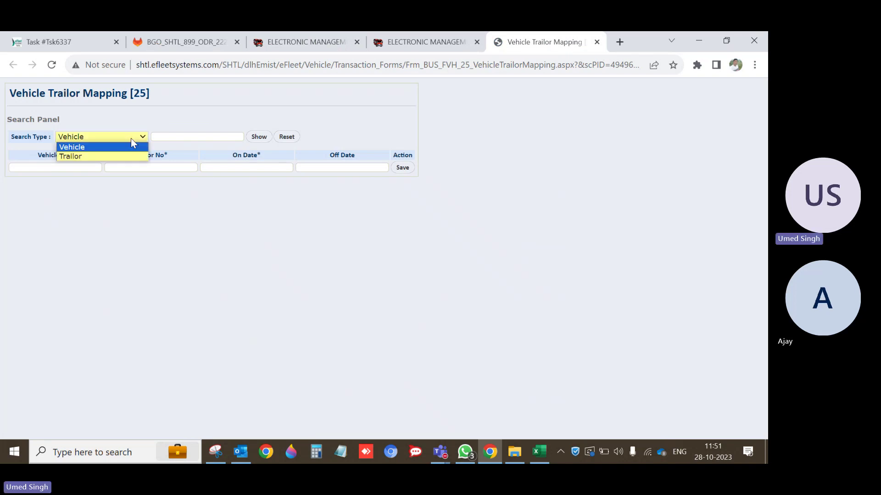
left_click(131, 138)
left_click(184, 137)
type("\\")
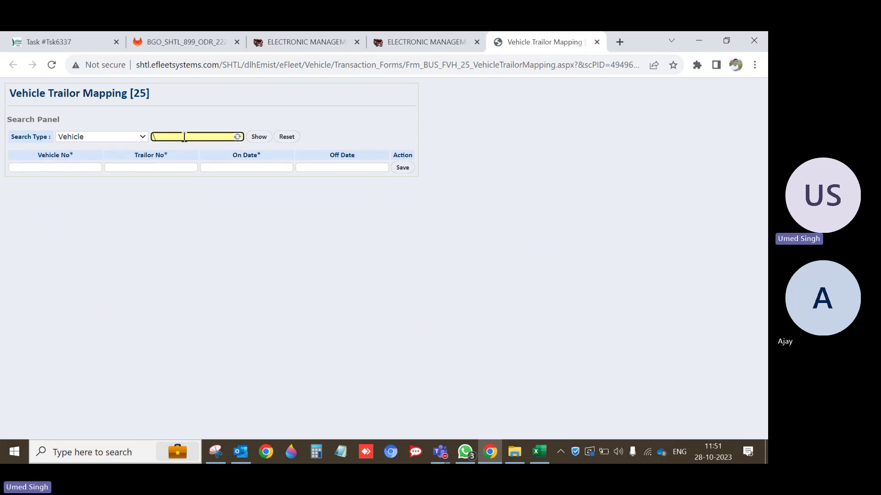
left_click(188, 184)
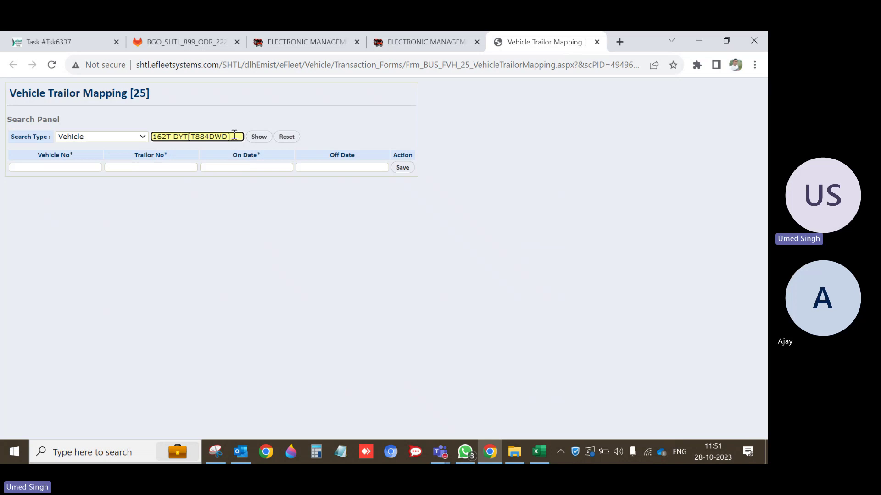
left_click(257, 138)
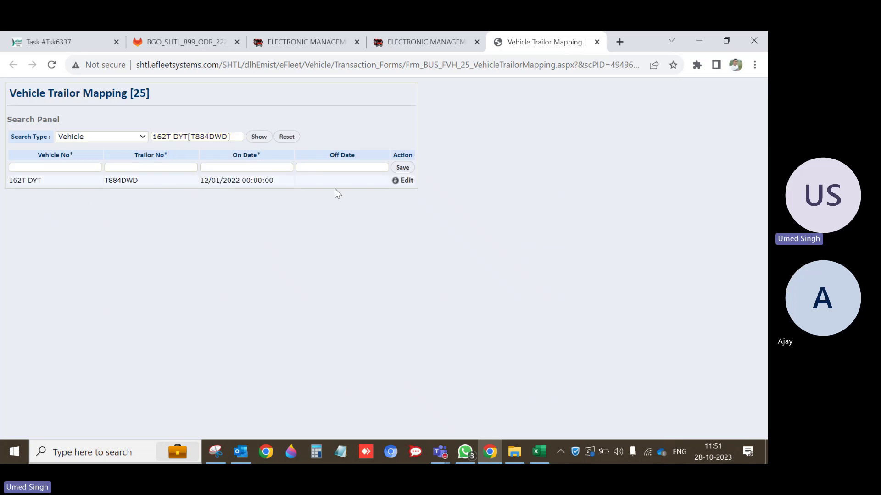
left_click(124, 137)
left_click(112, 154)
triple_click(190, 134)
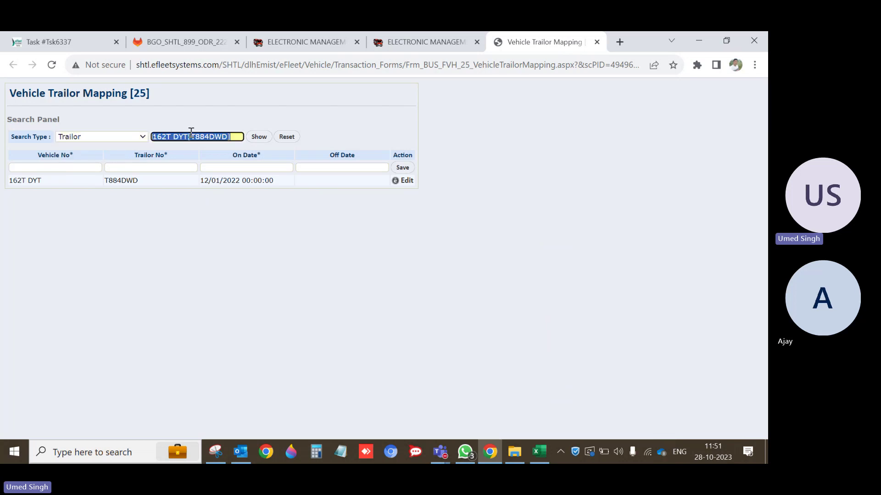
key("BackSpace")
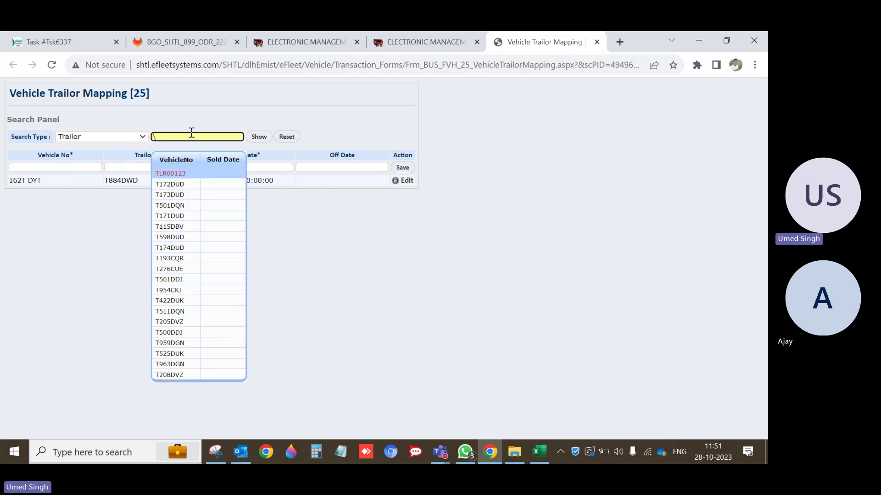
key("Down")
key("Return")
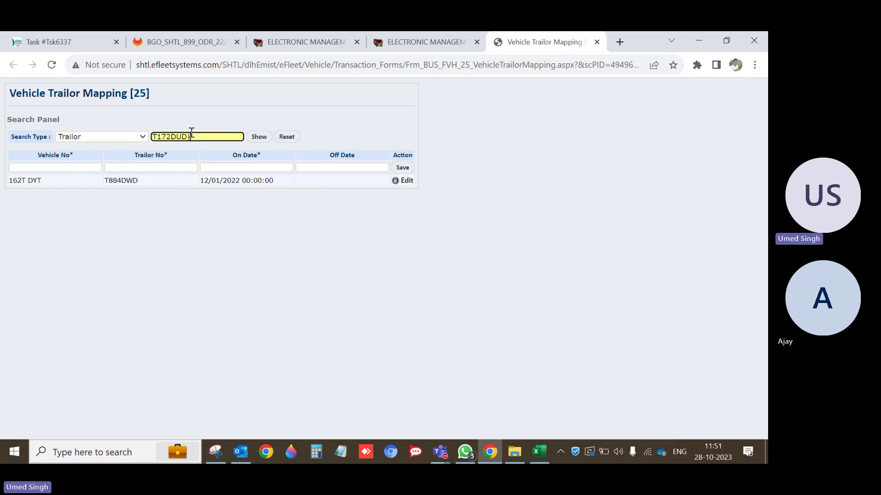
left_click(257, 138)
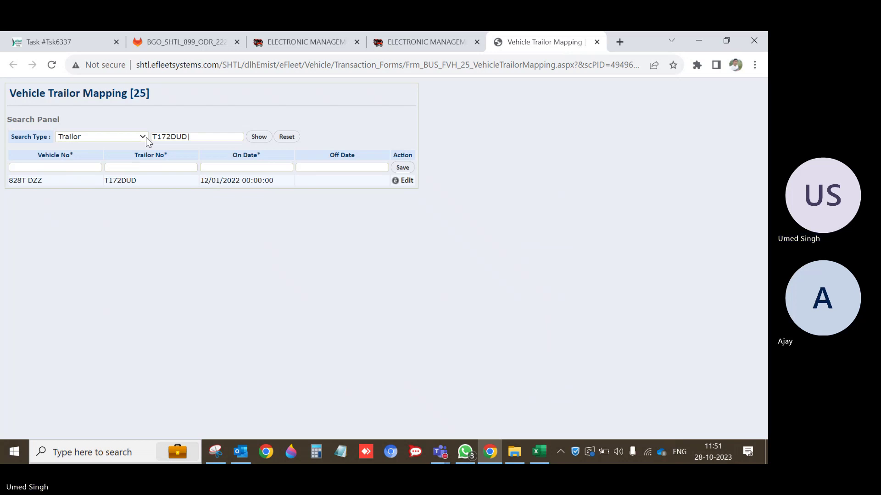
Step: Close the mapping form and highlight the Trailor Vehicle Mapping row 43 in the Excel training plan in the covered-form yellow
left_click(204, 134)
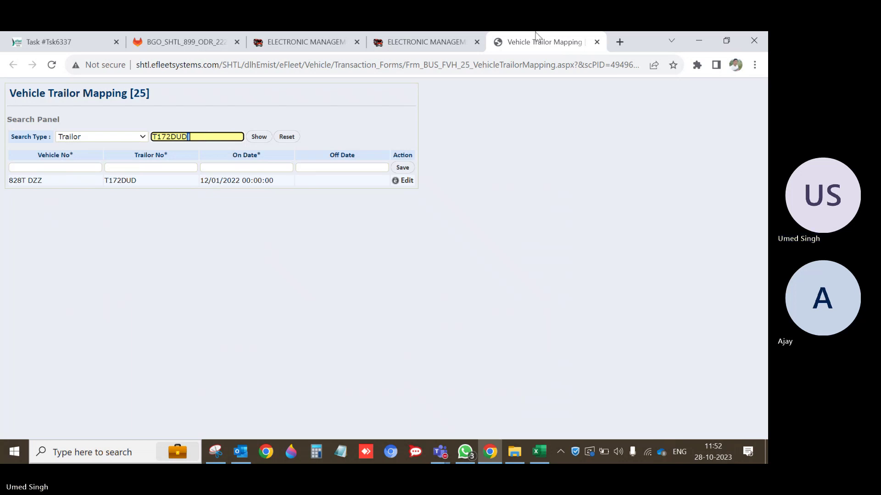
left_click(596, 42)
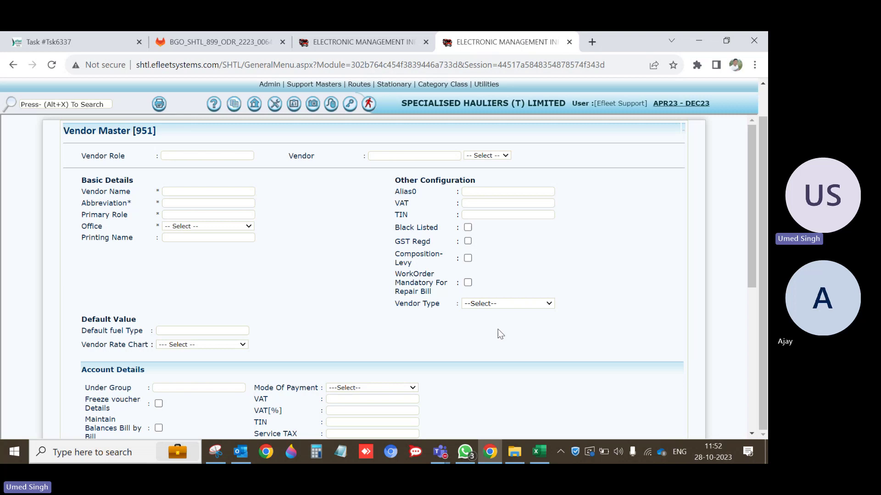
left_click(537, 454)
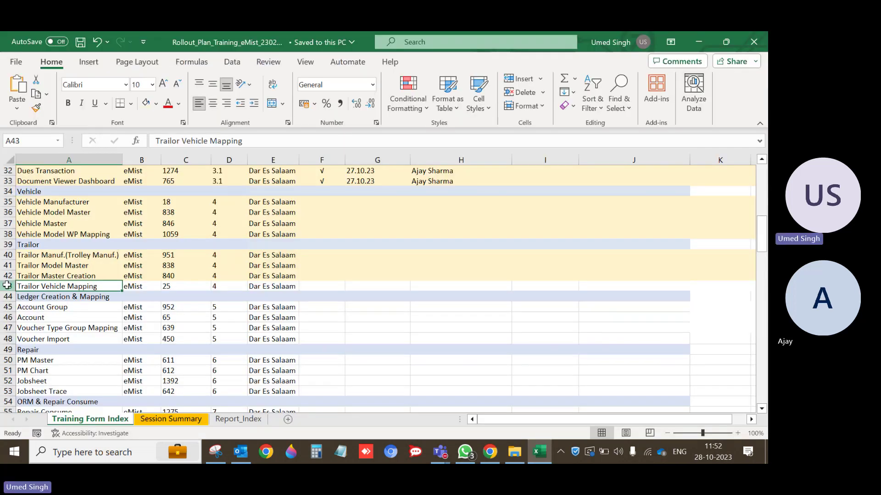
left_click(341, 256)
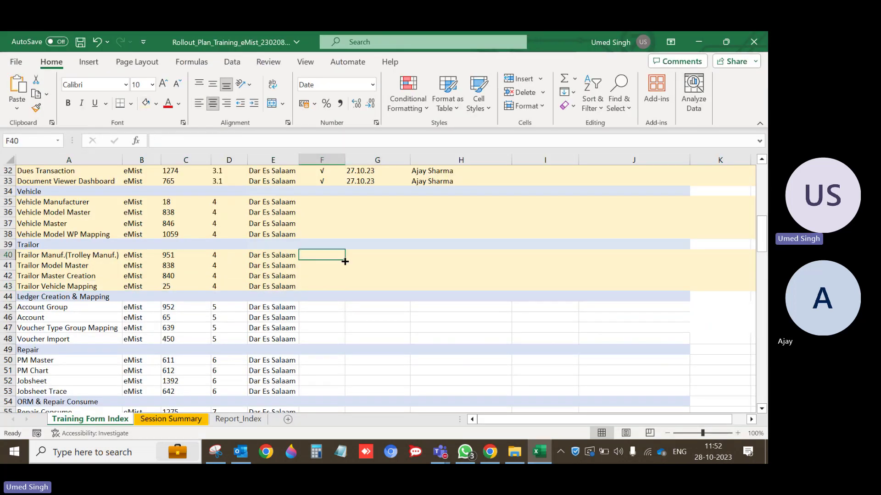
scroll(346, 263, "up", 2)
left_click(335, 290)
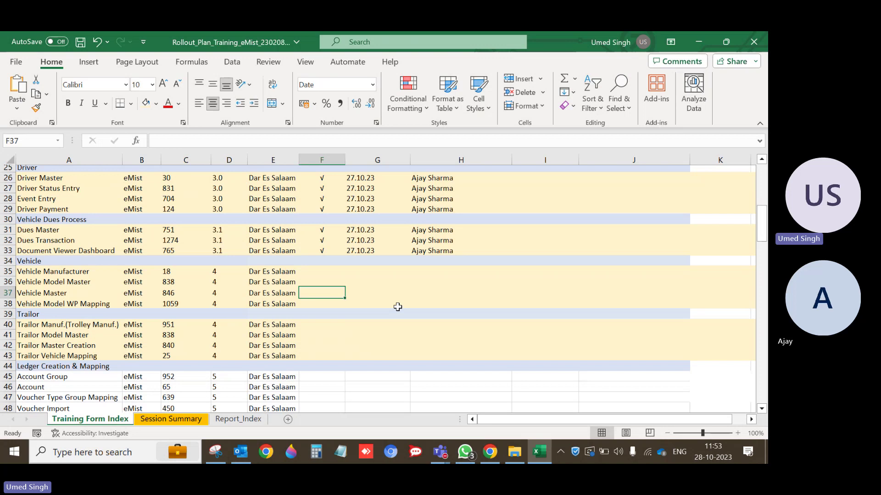
Step: Switch back to e-Fleet and reopen the Vehicle Trailor Mapping [25] form
left_click(489, 453)
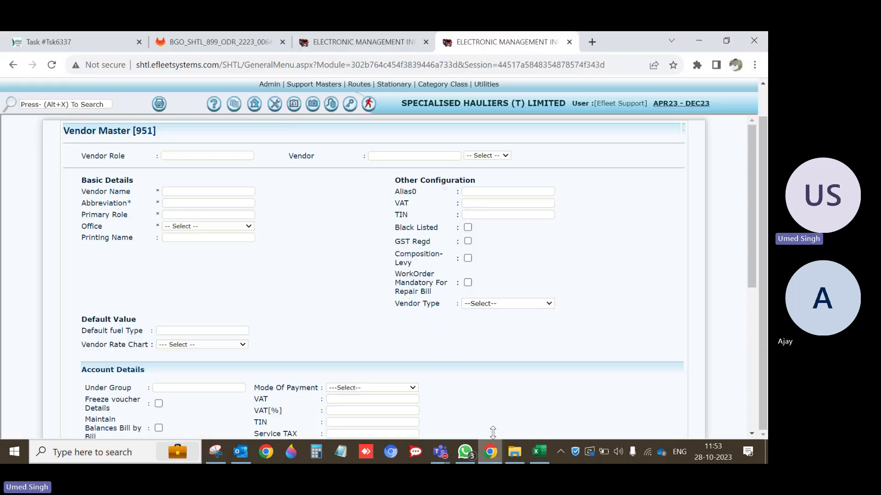
left_click(344, 41)
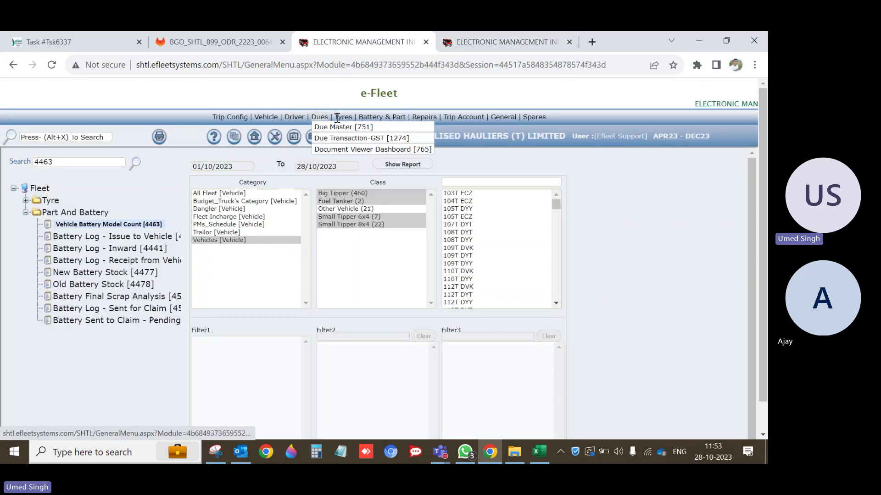
mouse_move(292, 119)
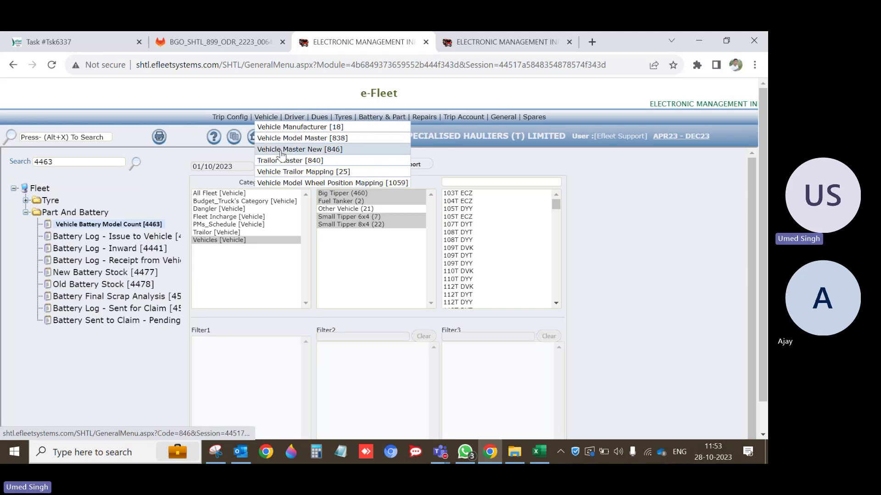
left_click(377, 185)
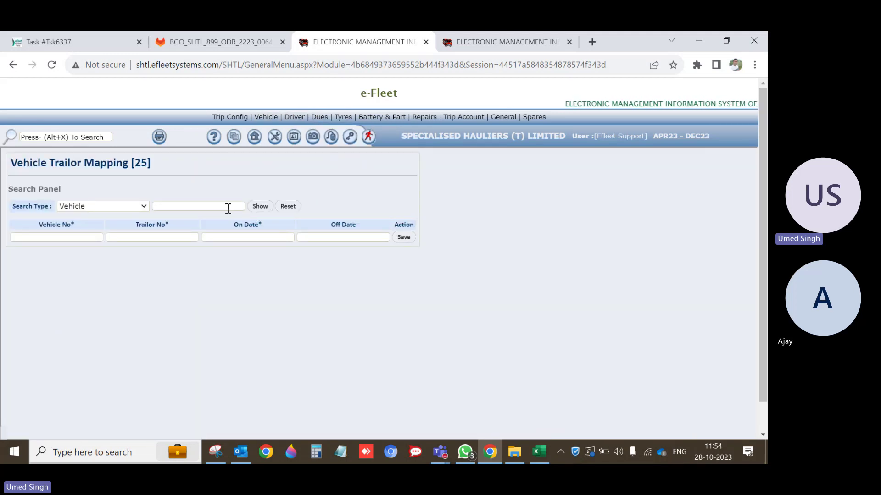
left_click(228, 207)
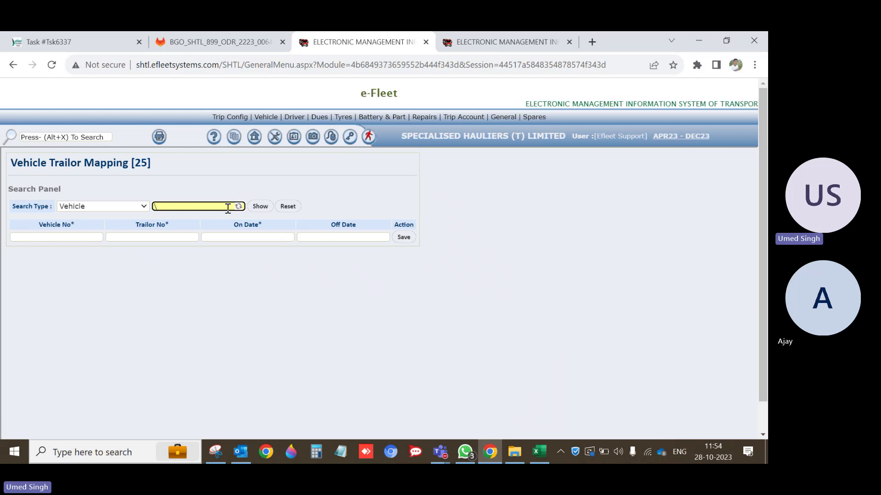
key("Down")
key("Down")
key("Return")
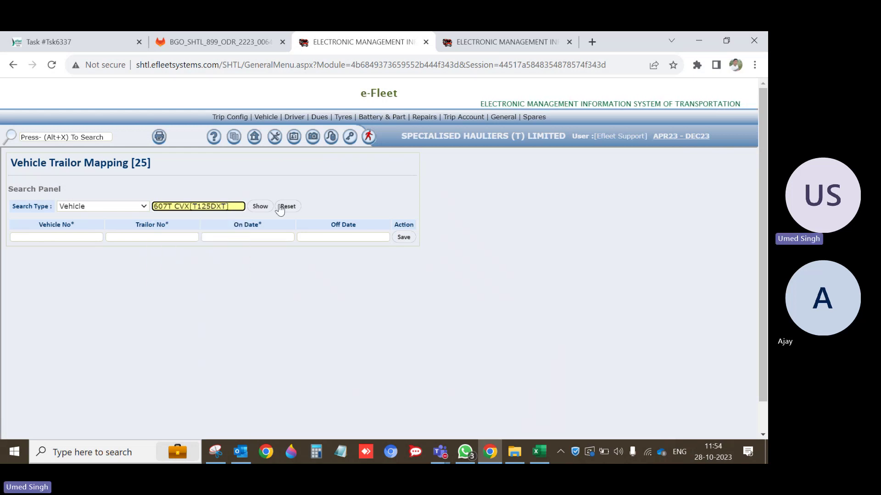
key("Tab")
key("Return")
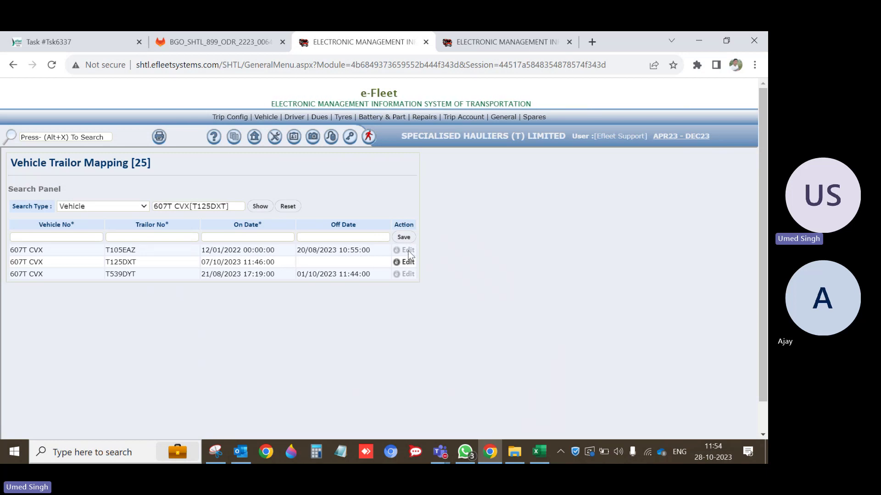
Step: Open the 607T CVX mapping with trailor T125DXT for editing and inspect its On Date and Off Date fields
double_click(410, 276)
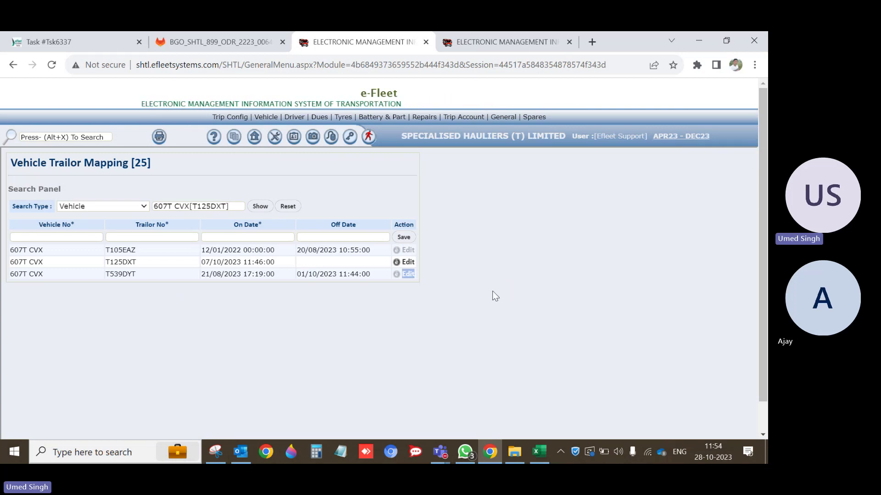
left_click(408, 262)
left_click(224, 206)
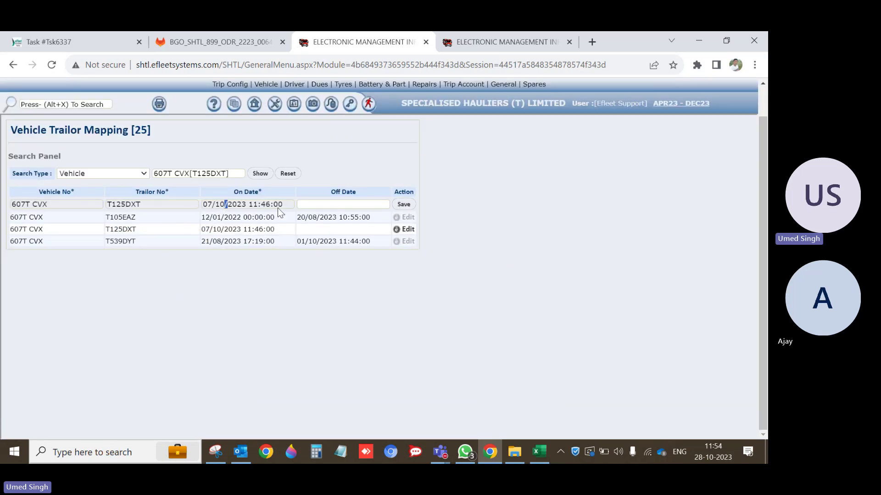
left_click(323, 205)
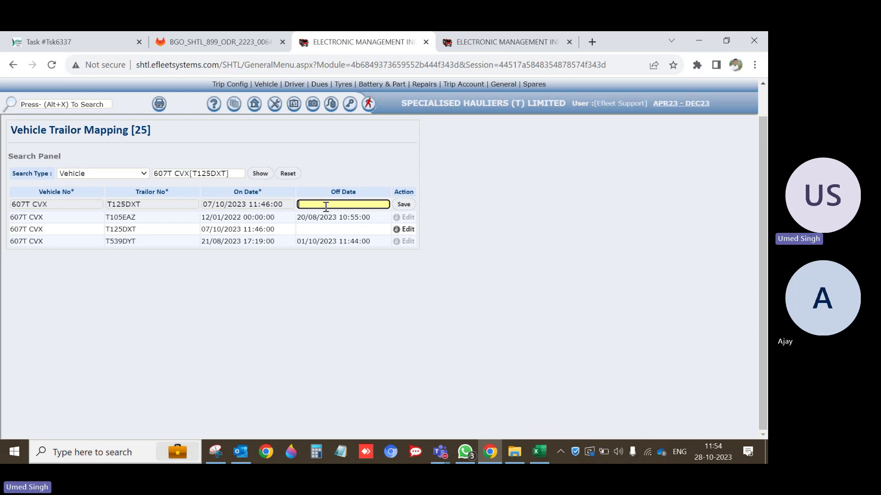
Step: Switch to the Excel training plan and select cells F40:F43 beside the Trailor forms
left_click(540, 453)
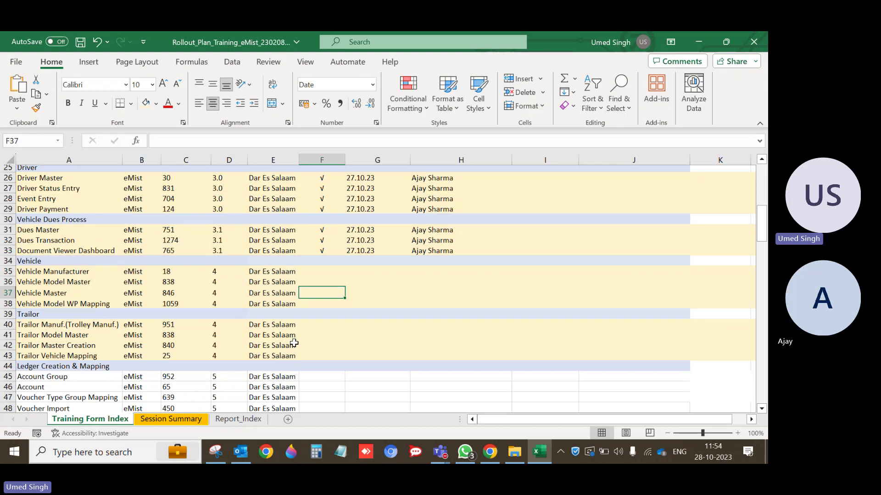
scroll(296, 348, "down", 1)
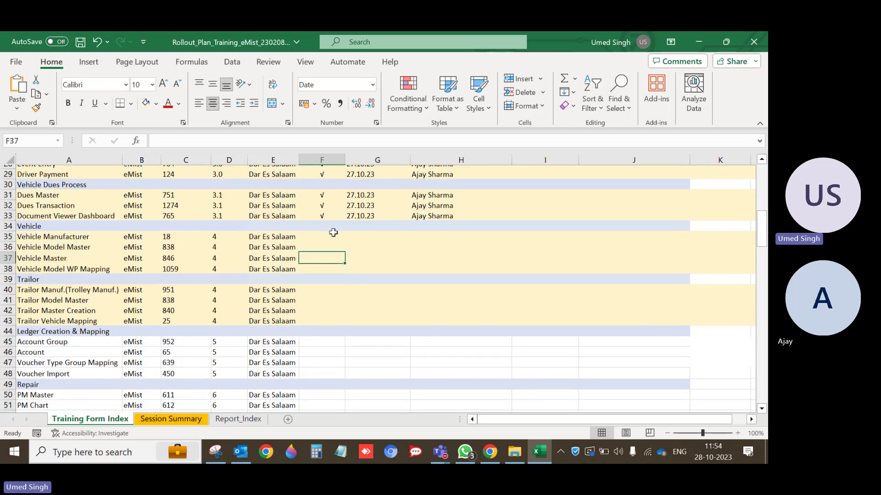
left_click_drag(332, 232, 338, 321)
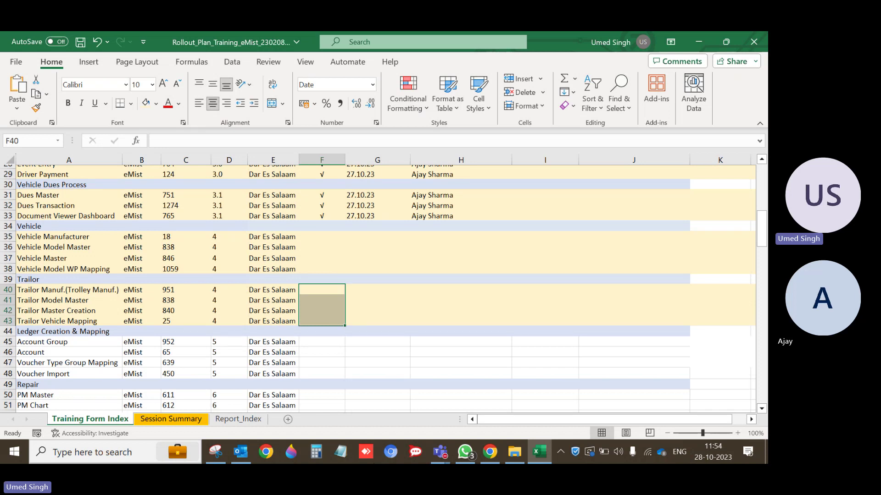
Step: Switch to the Teams training meeting and stop its recording
mouse_move(445, 453)
left_click(459, 405)
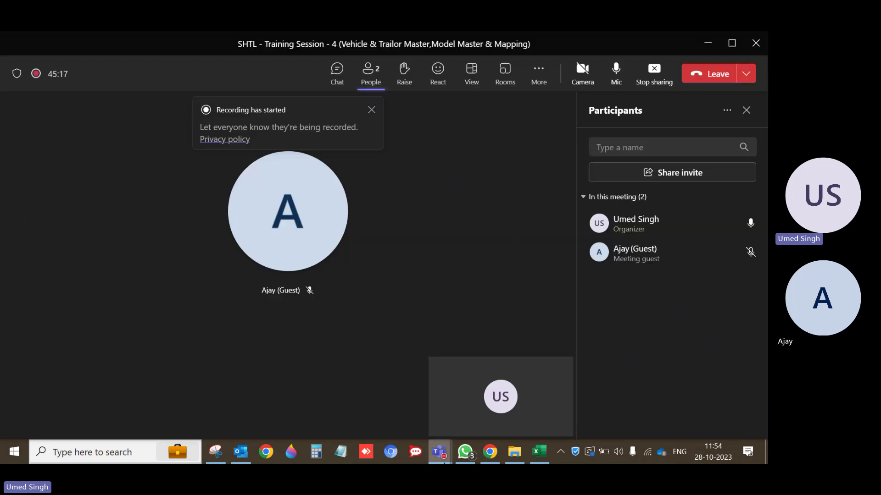
left_click(539, 74)
mouse_move(569, 106)
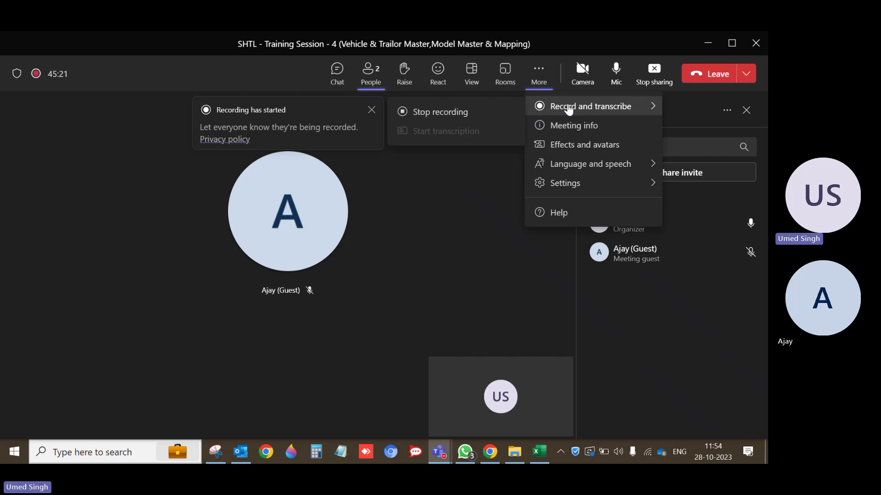
left_click(450, 119)
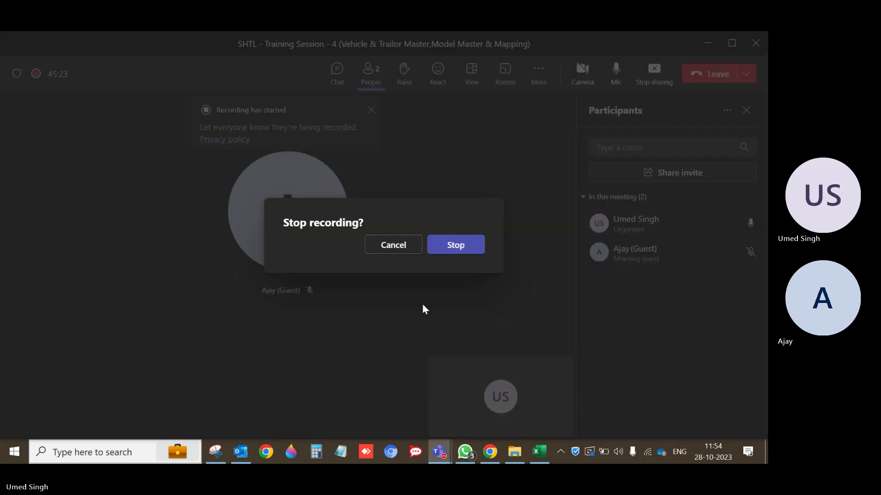
left_click(451, 251)
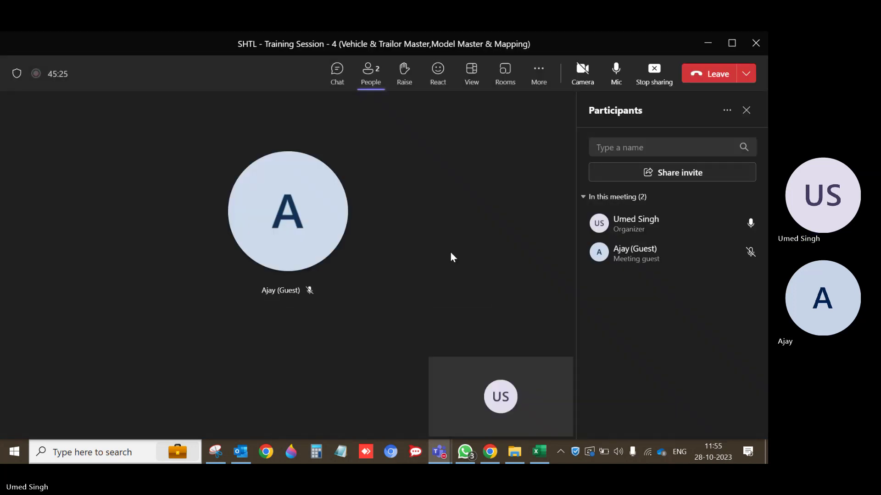